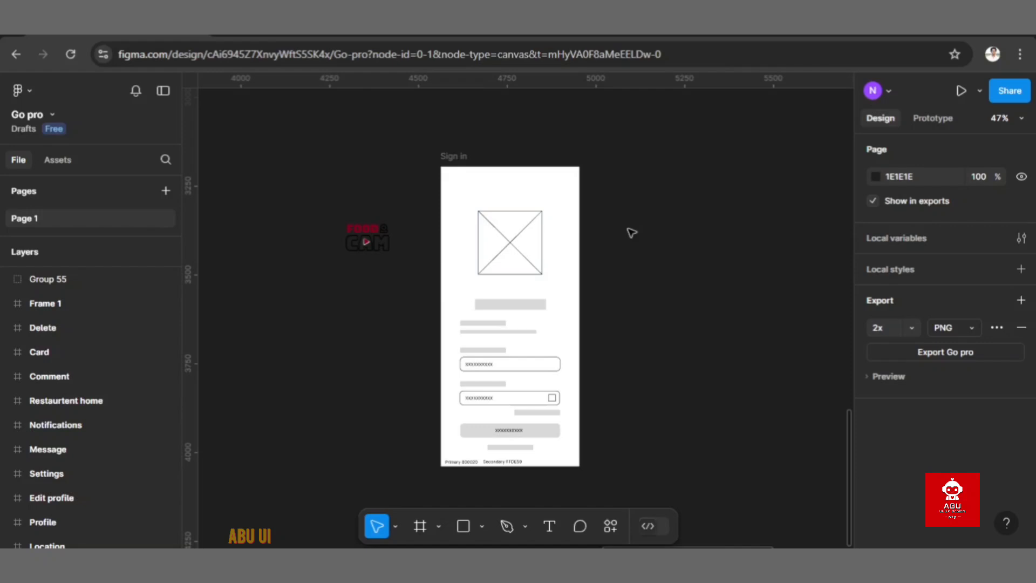
# Step: Add an iPhone 16 frame next to the Sign in wireframe and align its upper edge with it
pyautogui.scroll(-1, 631, 233)
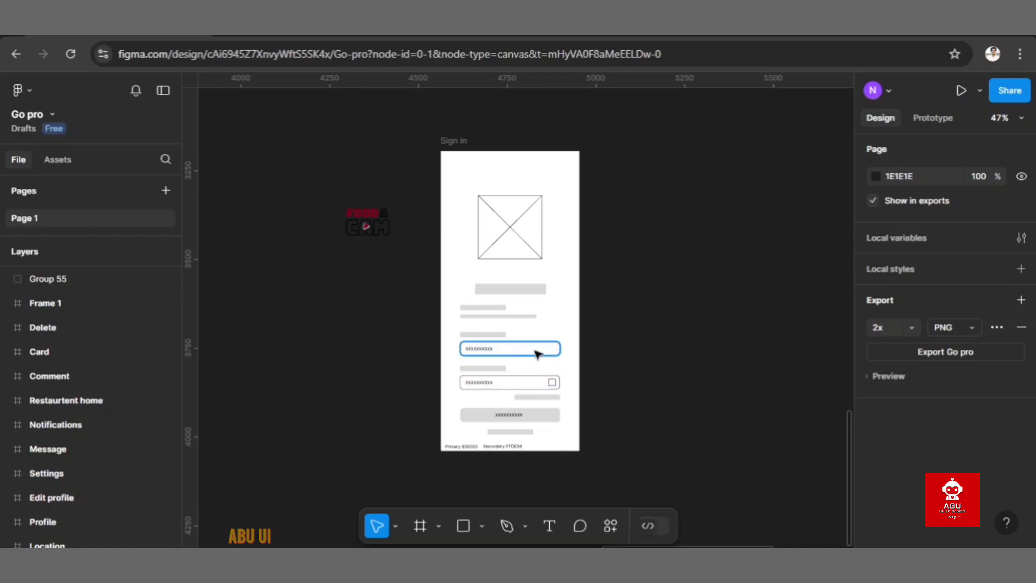
pyautogui.scroll(-2, 536, 356)
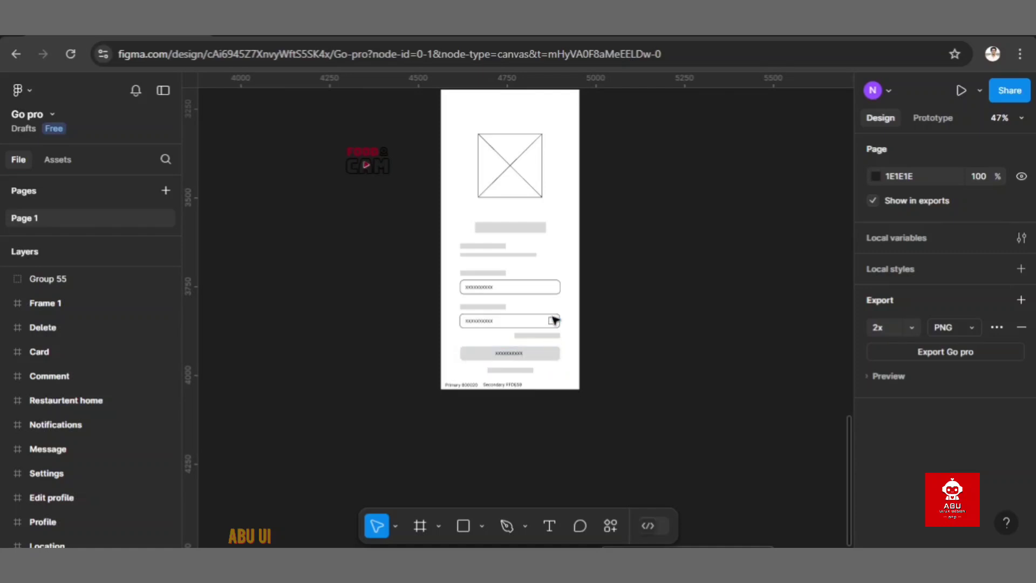
pyautogui.scroll(2, 557, 296)
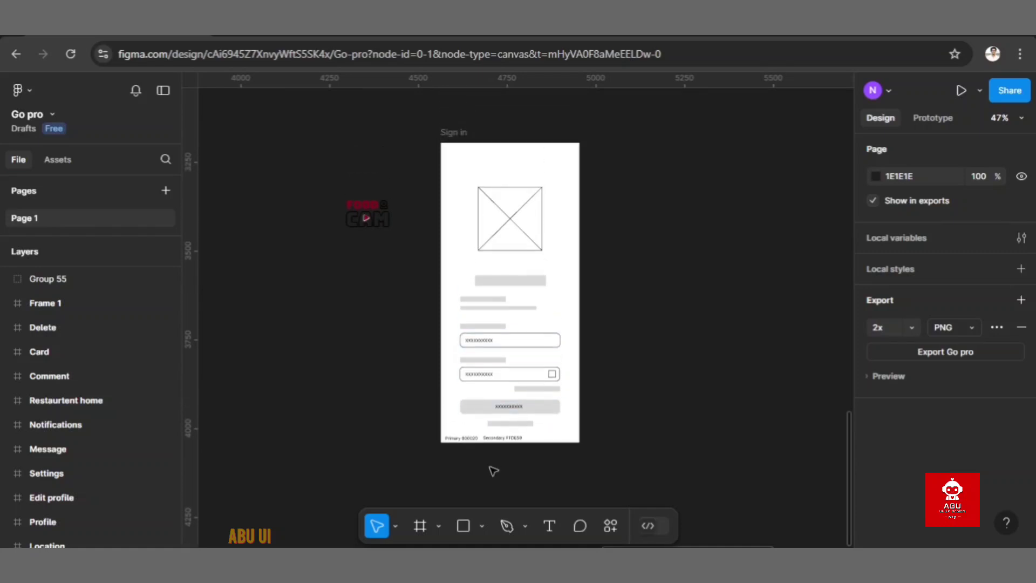
pyautogui.click(439, 526)
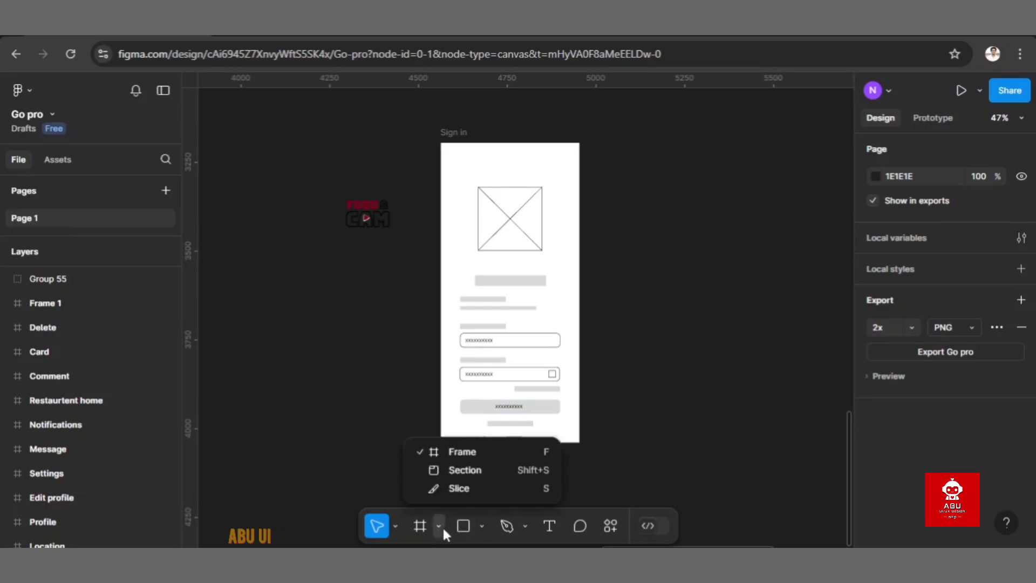
pyautogui.click(496, 458)
pyautogui.click(909, 257)
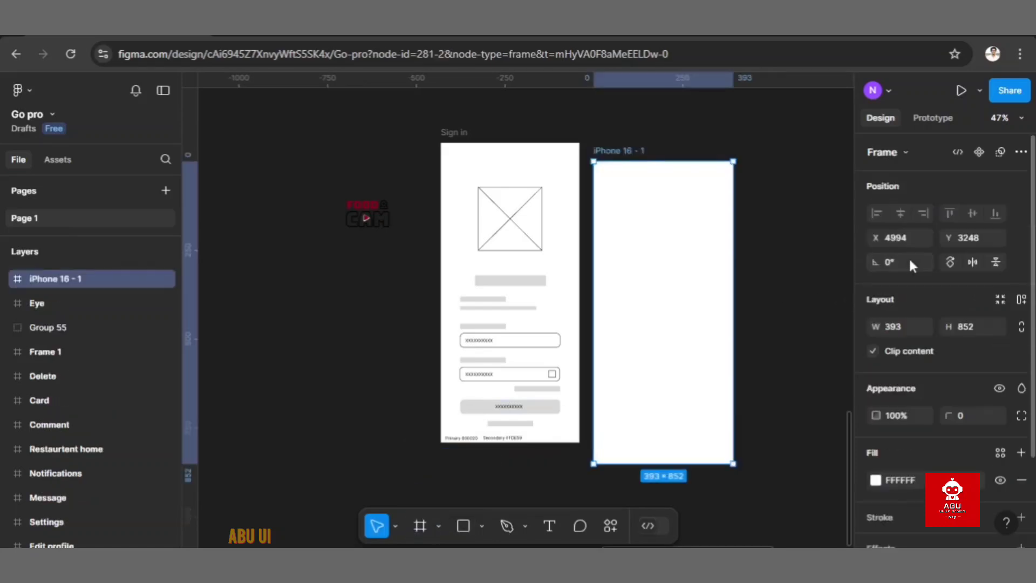
pyautogui.moveTo(631, 151); pyautogui.dragTo(641, 134)
# Step: Rename the new iPhone frame as Login
pyautogui.doubleClick(641, 133)
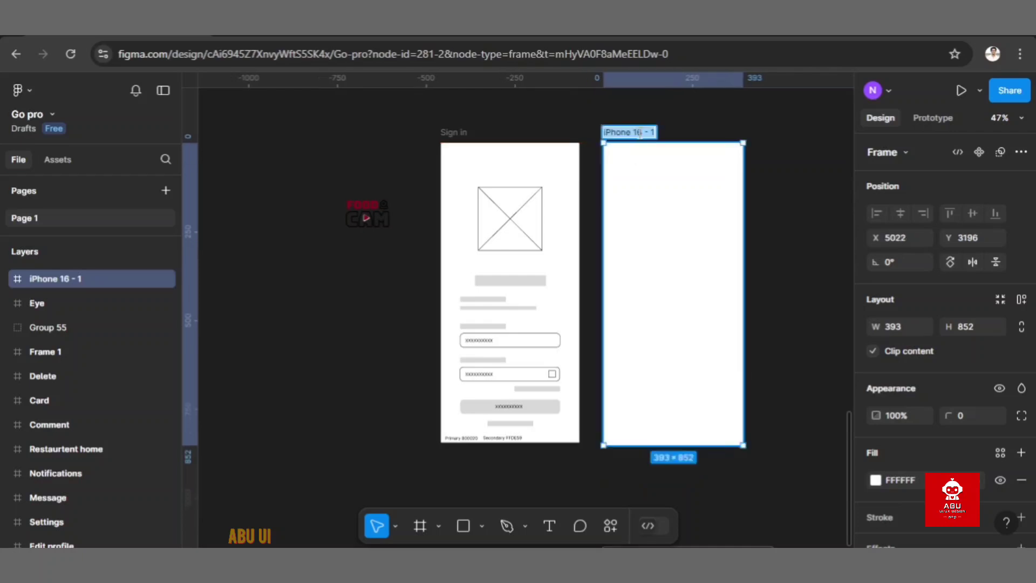
pyautogui.write('Login')
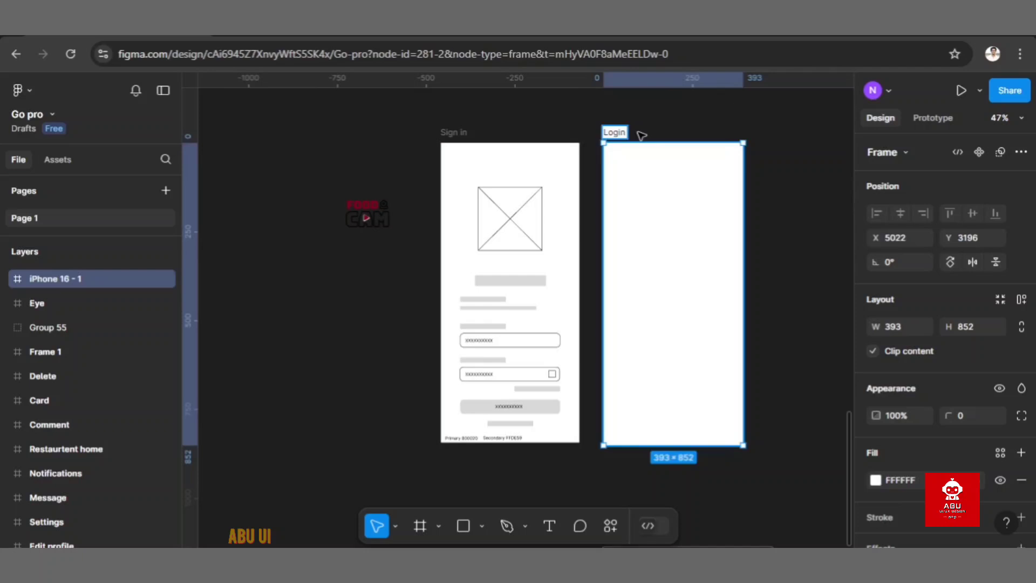
pyautogui.press('Return')
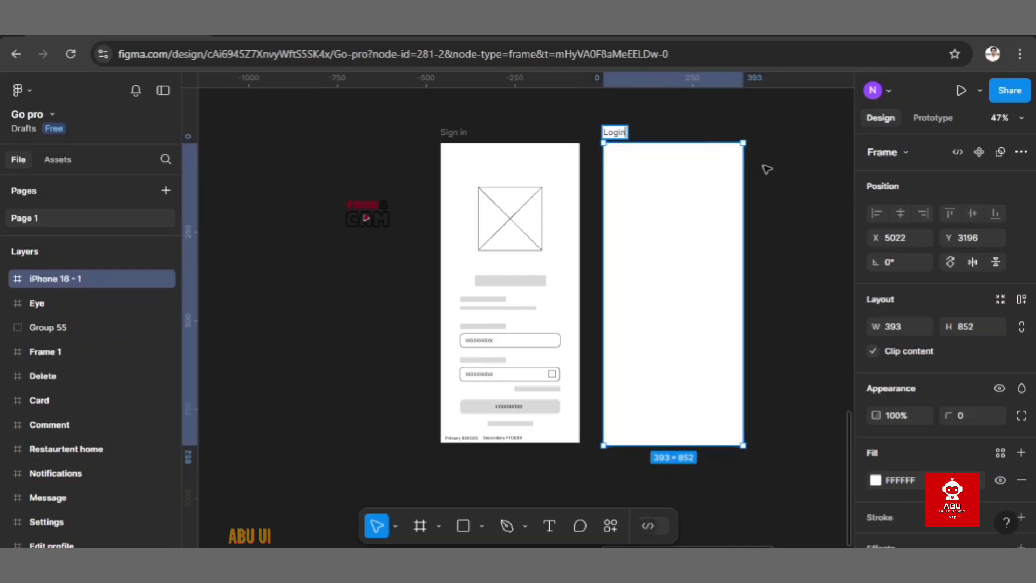
pyautogui.click(781, 174)
# Step: Open a live preview of the Login frame and move it clear of the two frames on the canvas
pyautogui.hscroll(4, 782, 176)
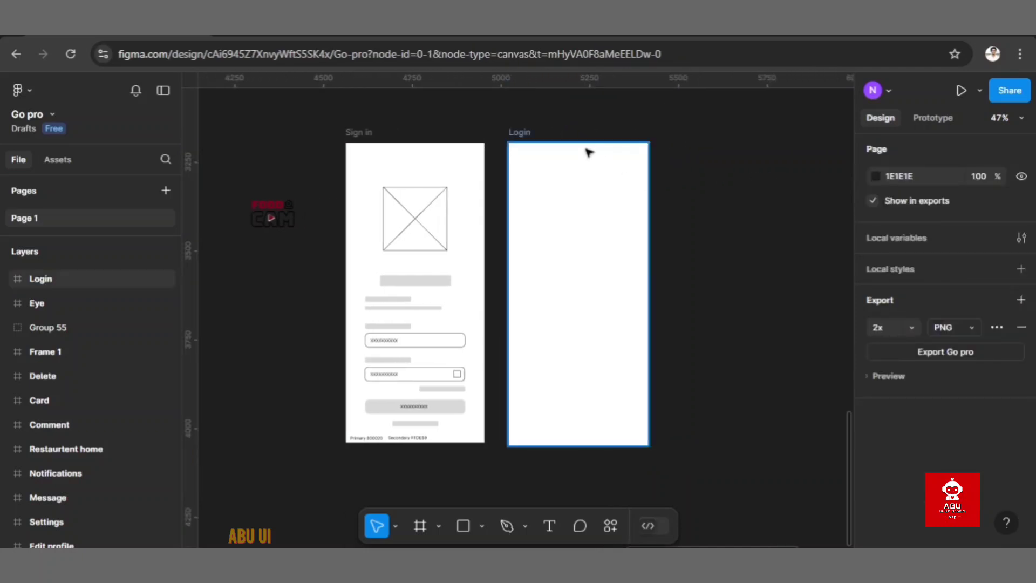
pyautogui.click(521, 132)
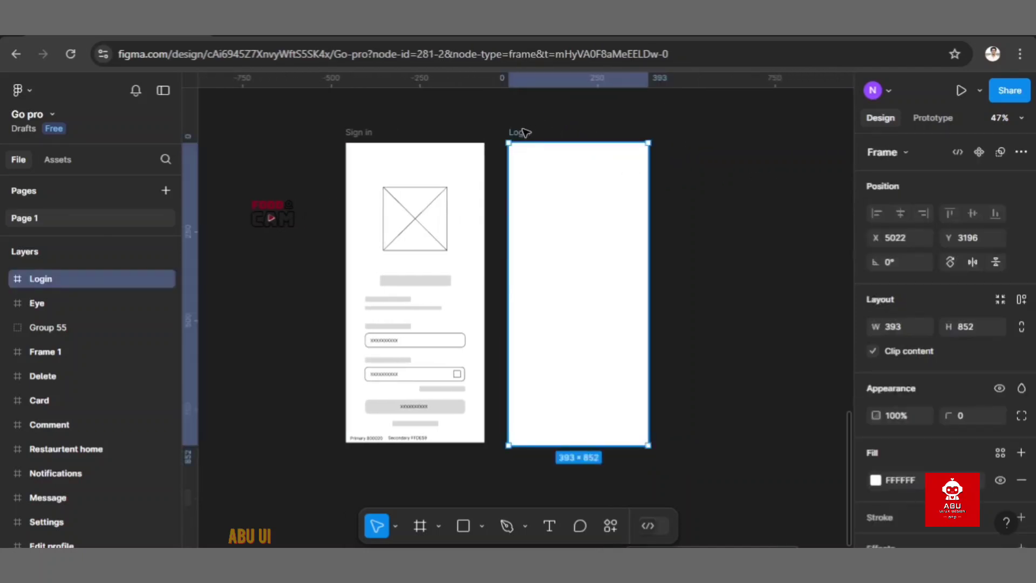
pyautogui.hscroll(-2, 525, 132)
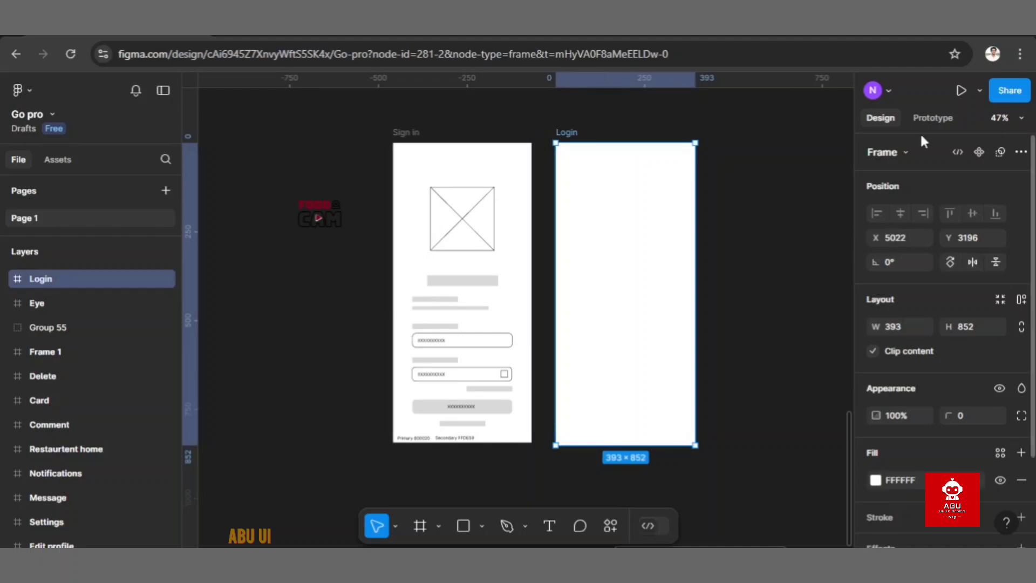
pyautogui.click(978, 90)
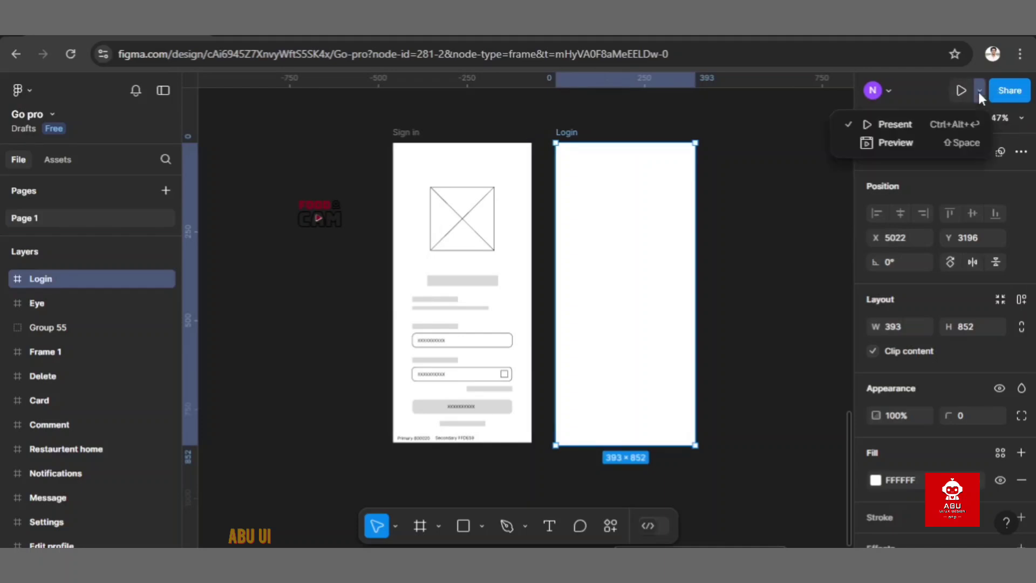
pyautogui.click(925, 141)
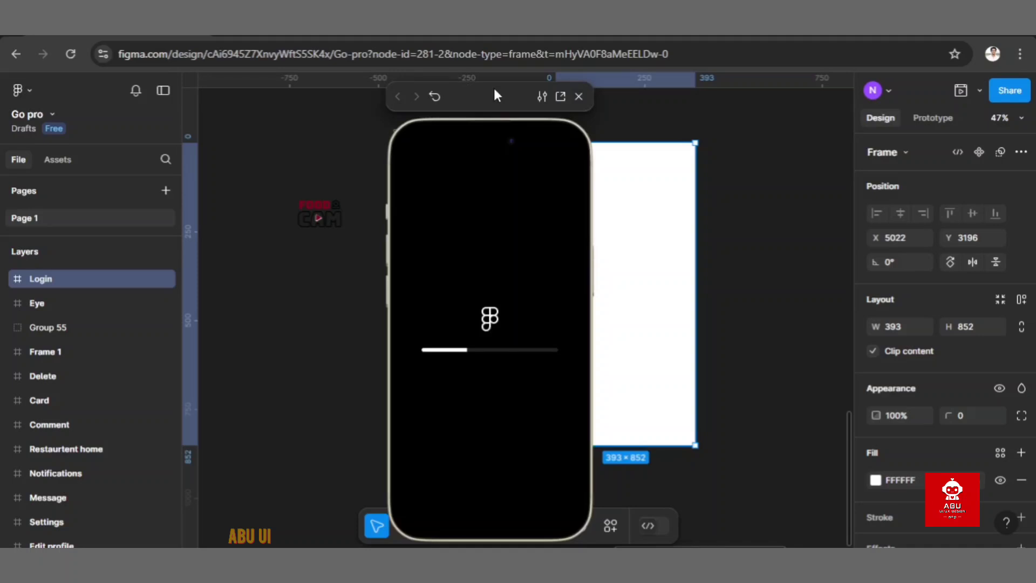
pyautogui.moveTo(497, 96); pyautogui.dragTo(252, 89)
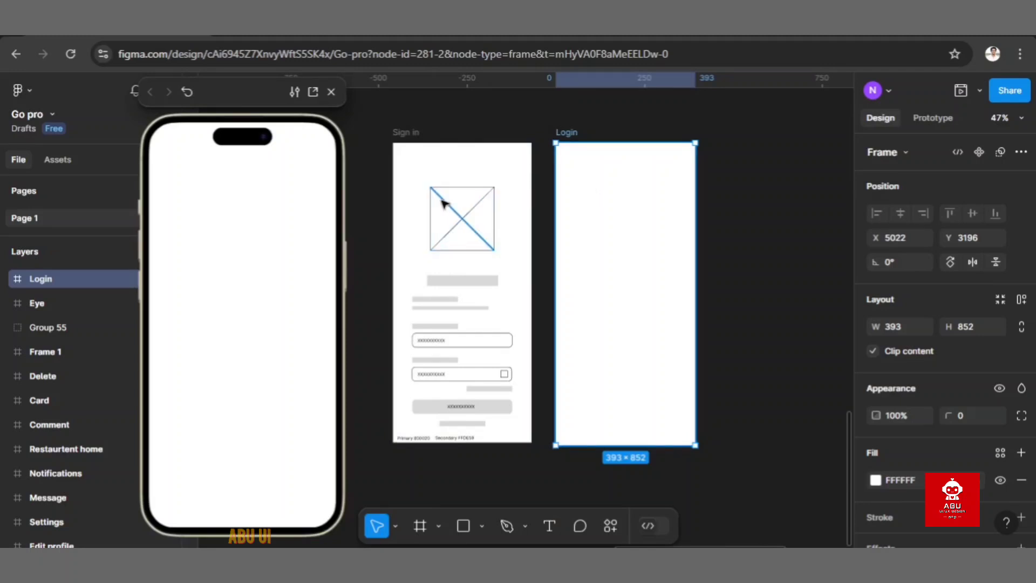
# Step: Move the FOOD CAM logo group into the upper part of the Login frame, horizontally centred at about Y 174
pyautogui.hscroll(-3, 444, 204)
pyautogui.click(425, 210)
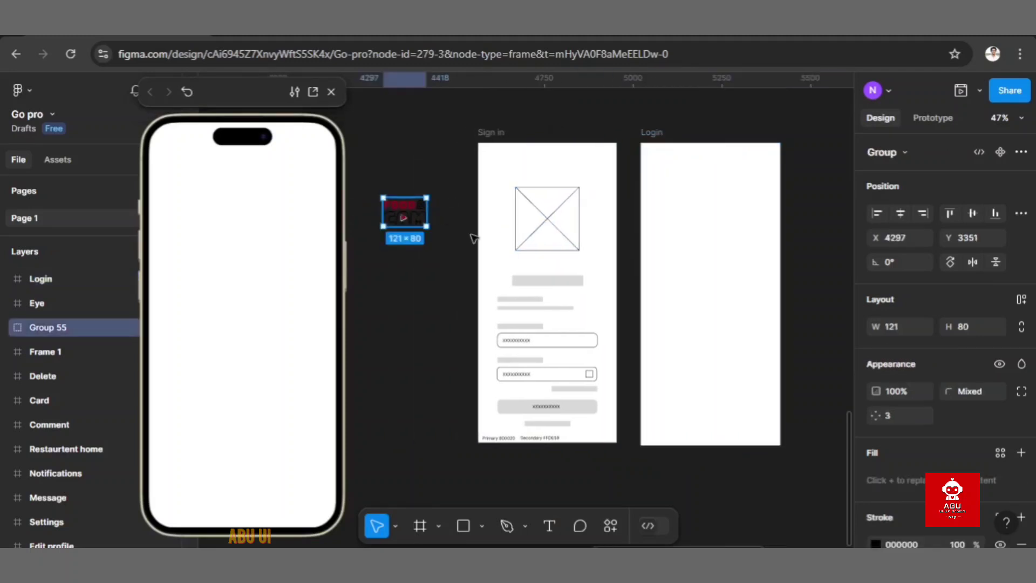
pyautogui.moveTo(404, 216); pyautogui.dragTo(708, 231)
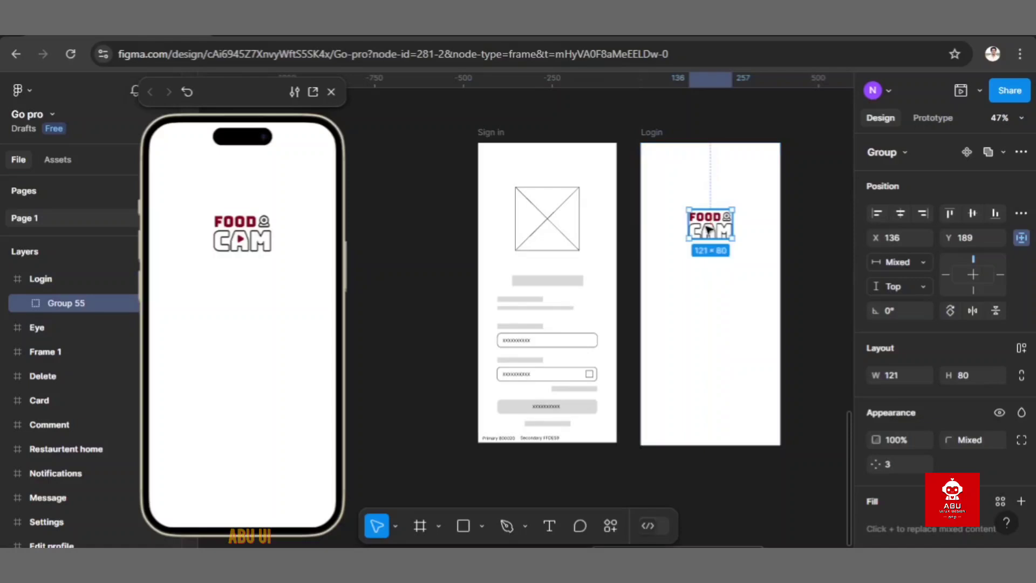
pyautogui.hscroll(2, 707, 229)
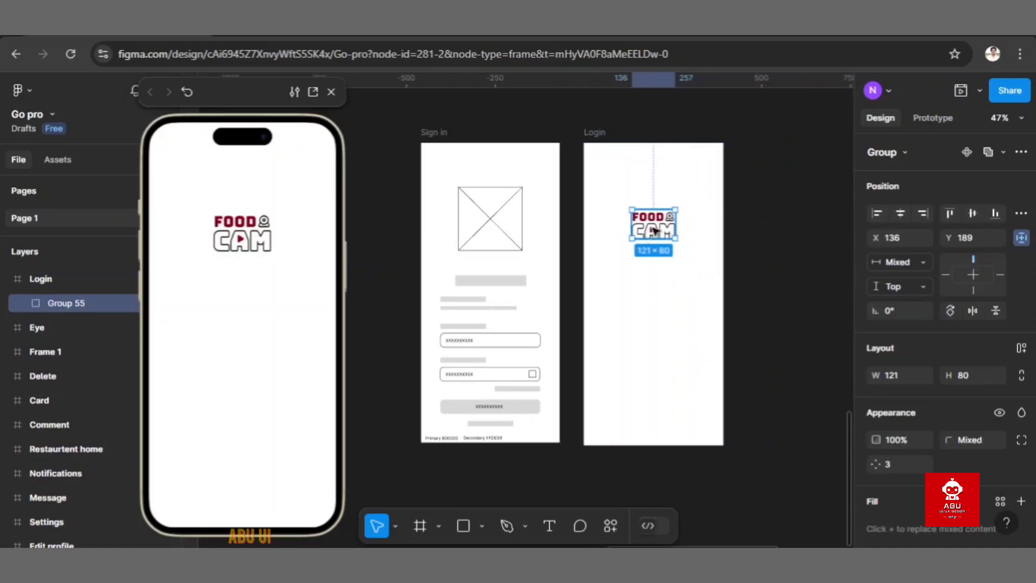
pyautogui.moveTo(655, 230); pyautogui.dragTo(656, 224)
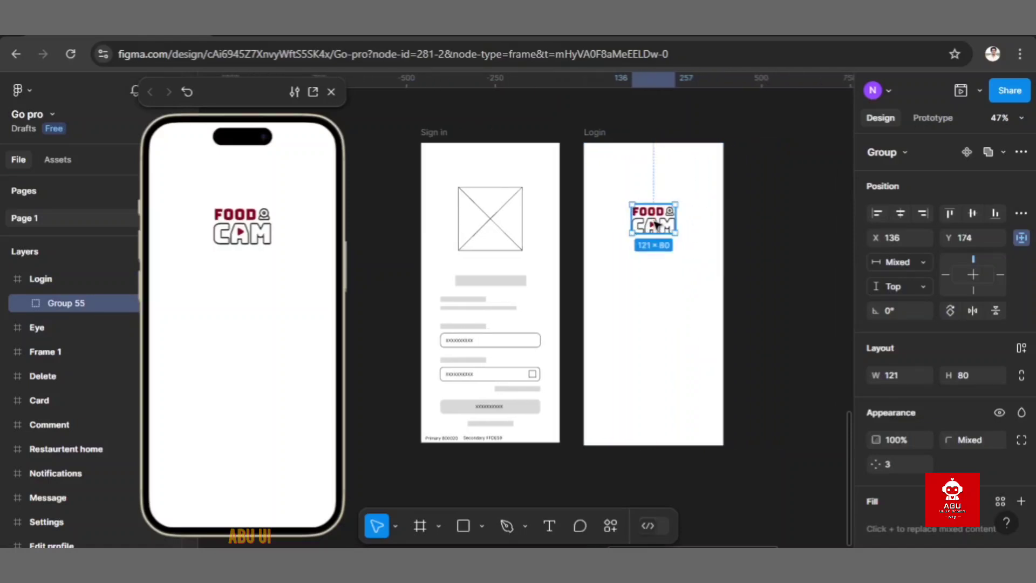
# Step: Add a text box about 173 × 38 below the logo in the Login frame, reading "Login"
pyautogui.click(550, 528)
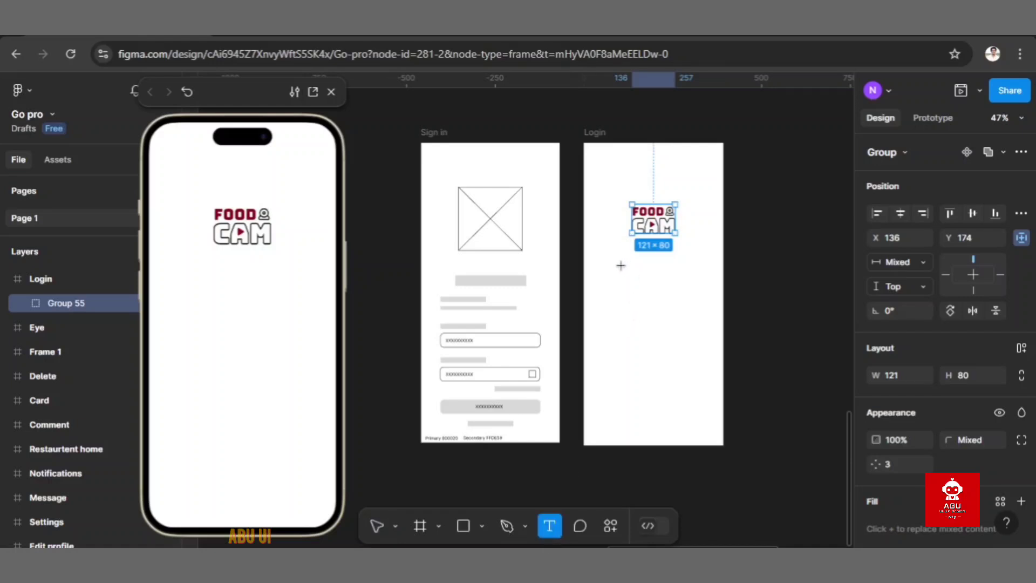
pyautogui.moveTo(620, 266); pyautogui.dragTo(684, 279)
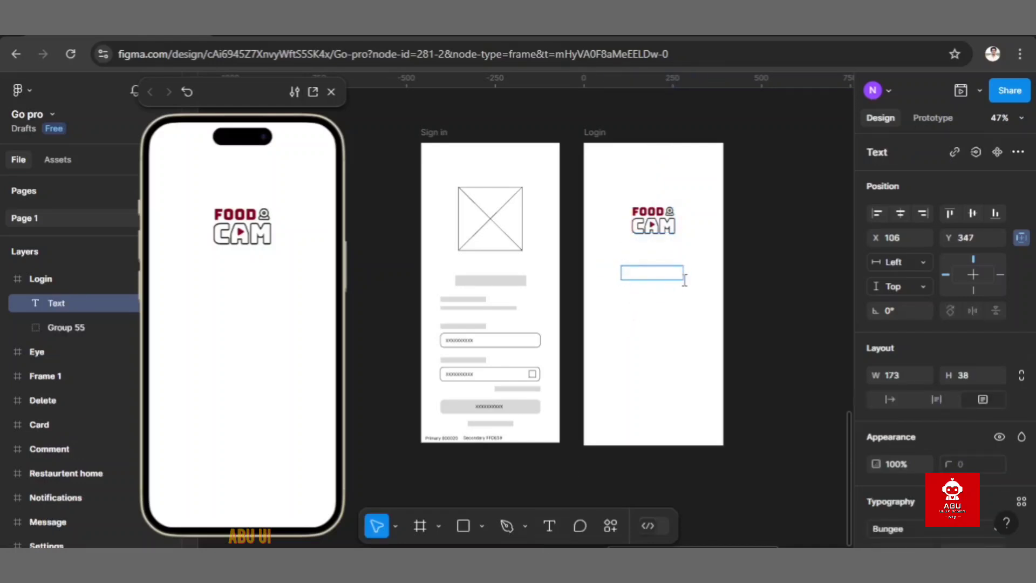
pyautogui.write('Login')
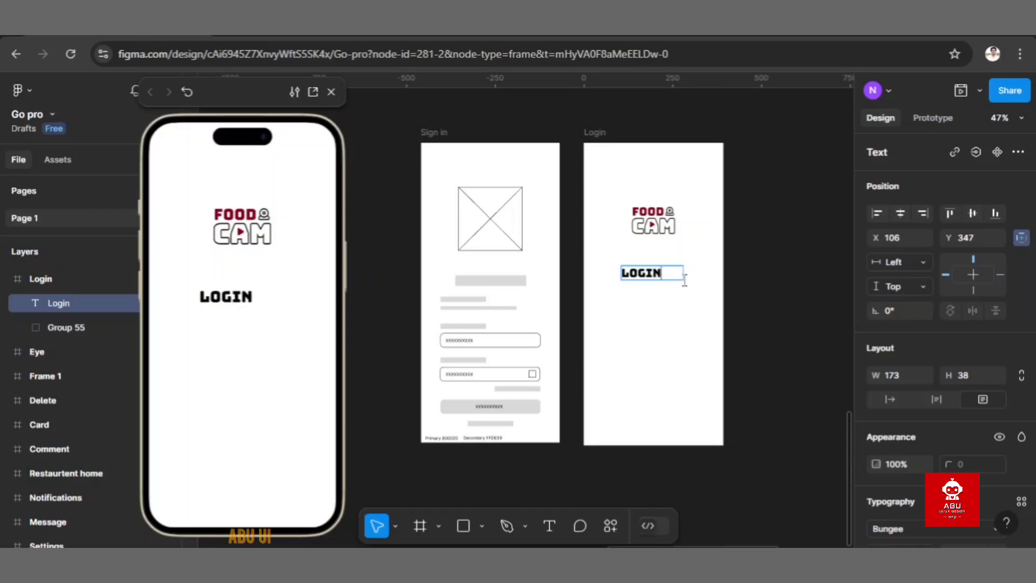
# Step: Change the font of the Login heading text to Montserrat
pyautogui.moveTo(676, 272); pyautogui.dragTo(613, 273)
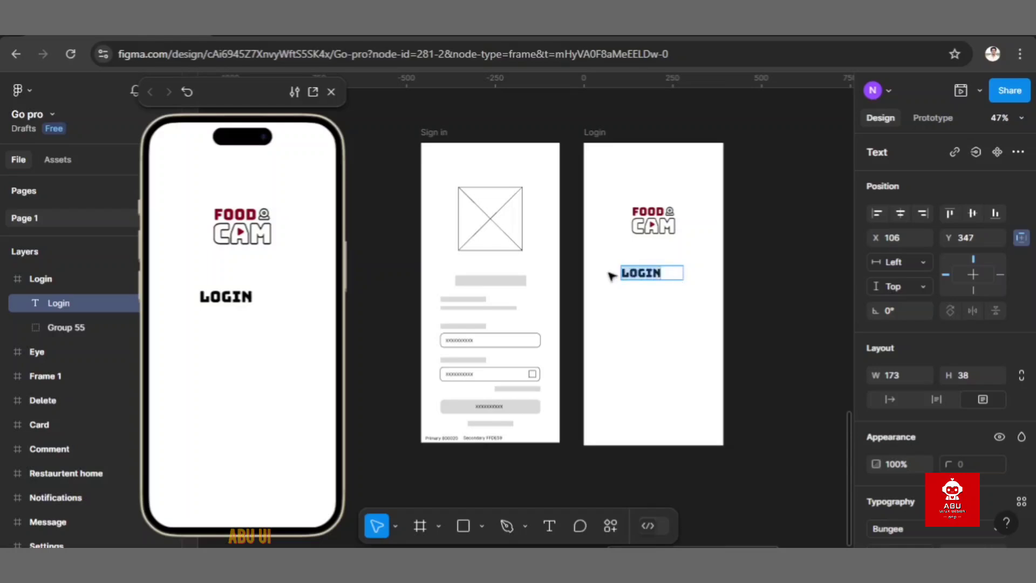
pyautogui.scroll(-5, 924, 429)
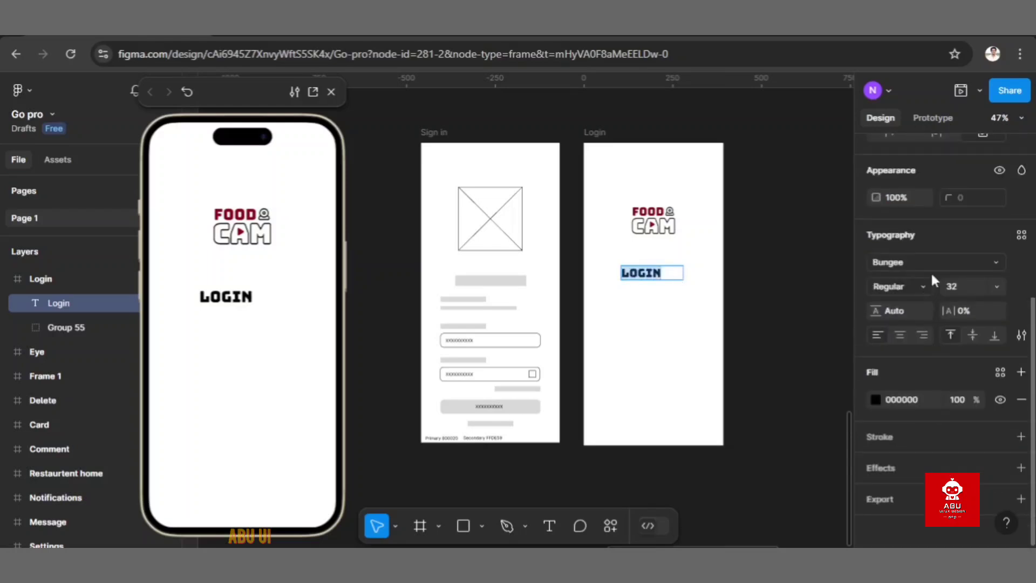
pyautogui.click(947, 262)
pyautogui.press('BackSpace')
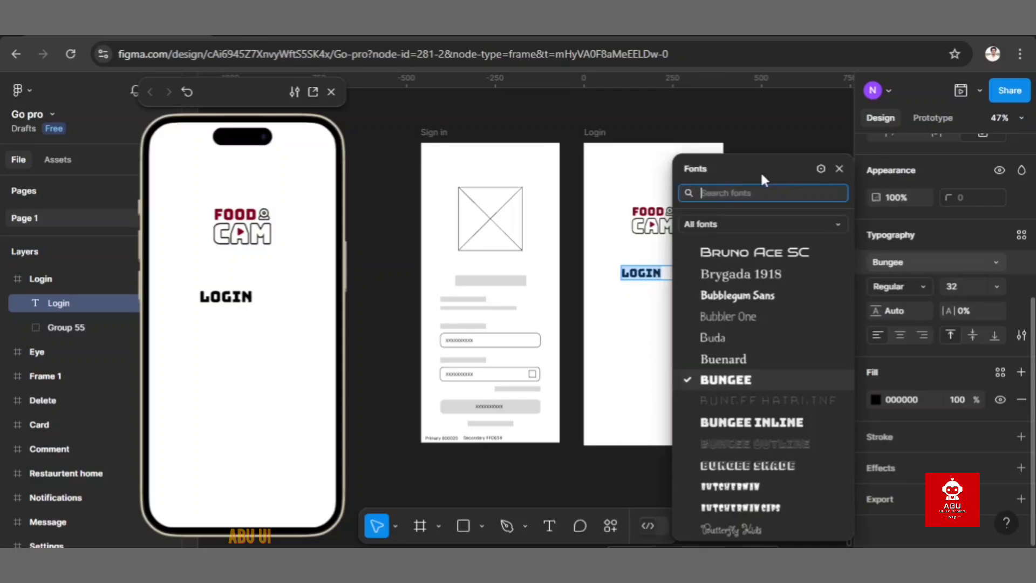
pyautogui.write('mont')
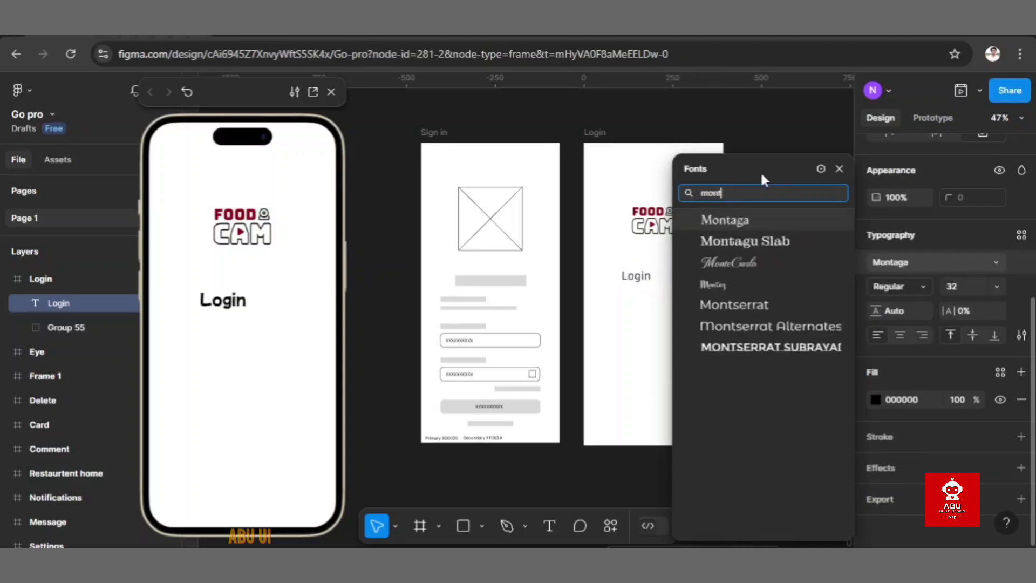
pyautogui.click(736, 302)
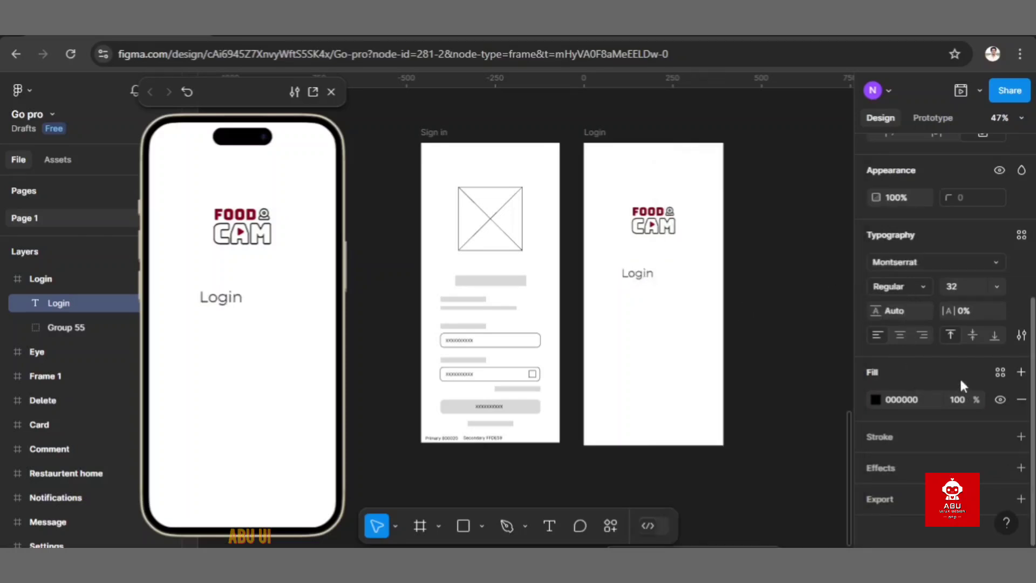
# Step: Set the Login heading's font size to 24 and its weight to Bold
pyautogui.click(996, 282)
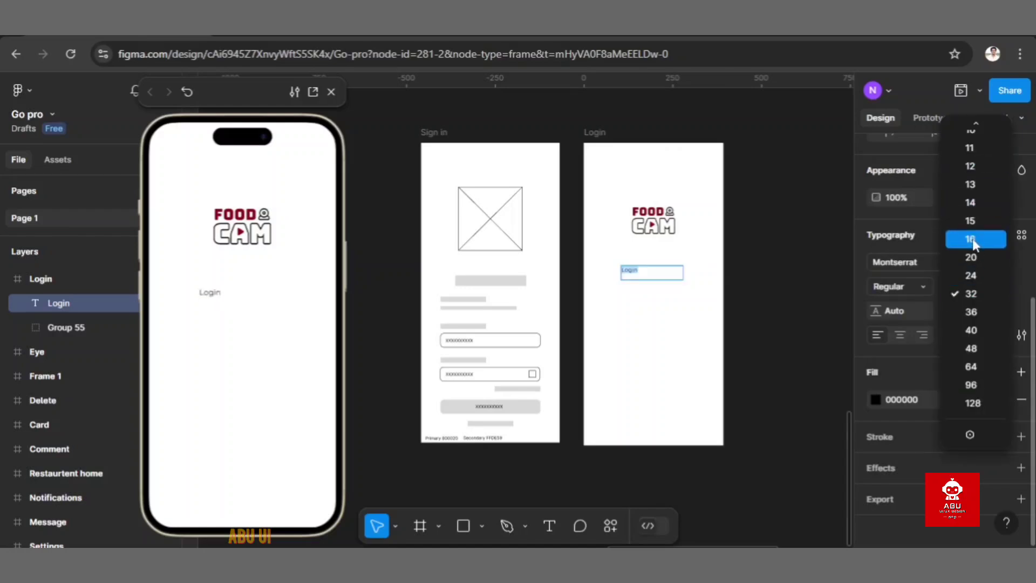
pyautogui.click(973, 276)
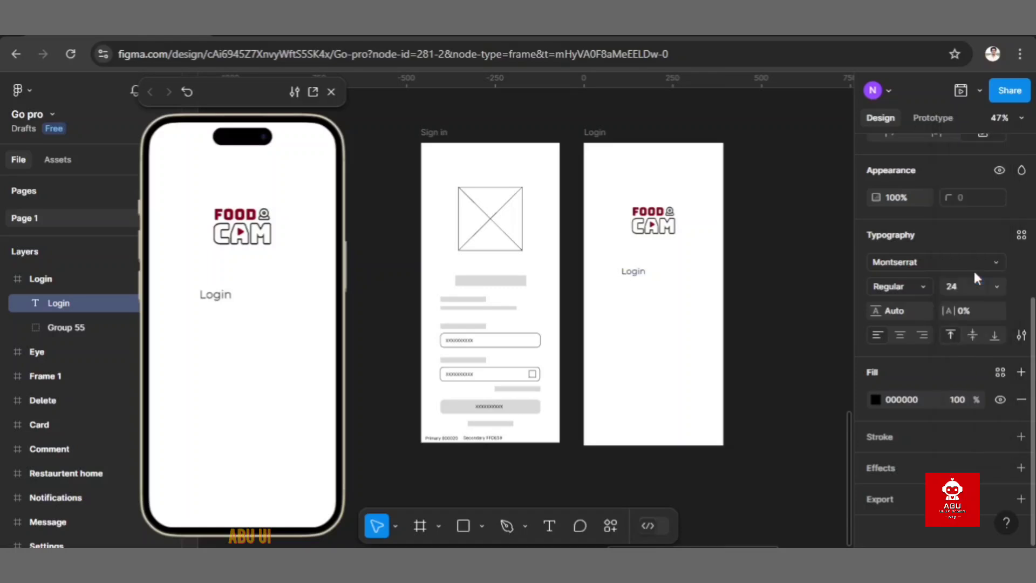
pyautogui.click(916, 276)
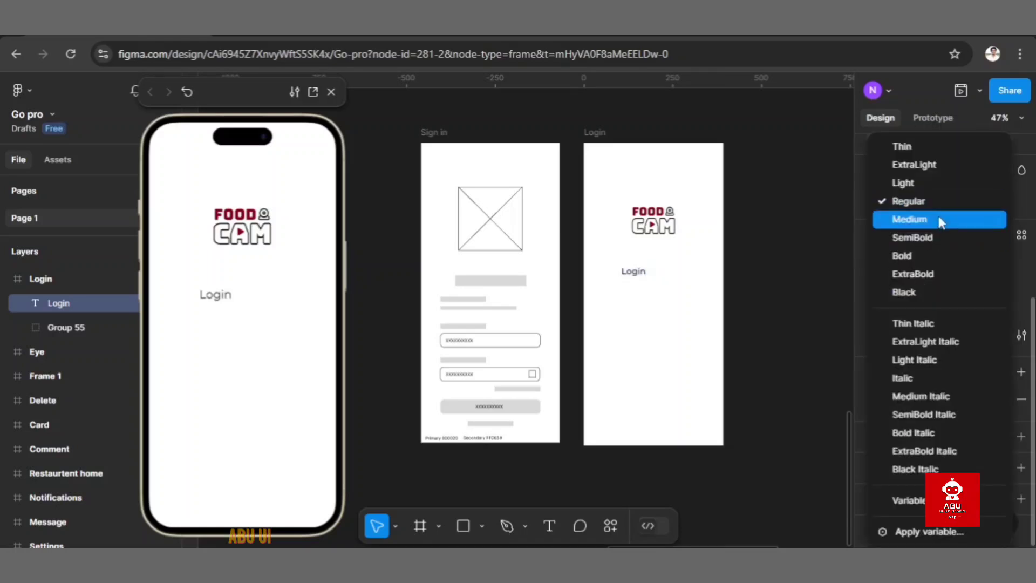
pyautogui.click(928, 252)
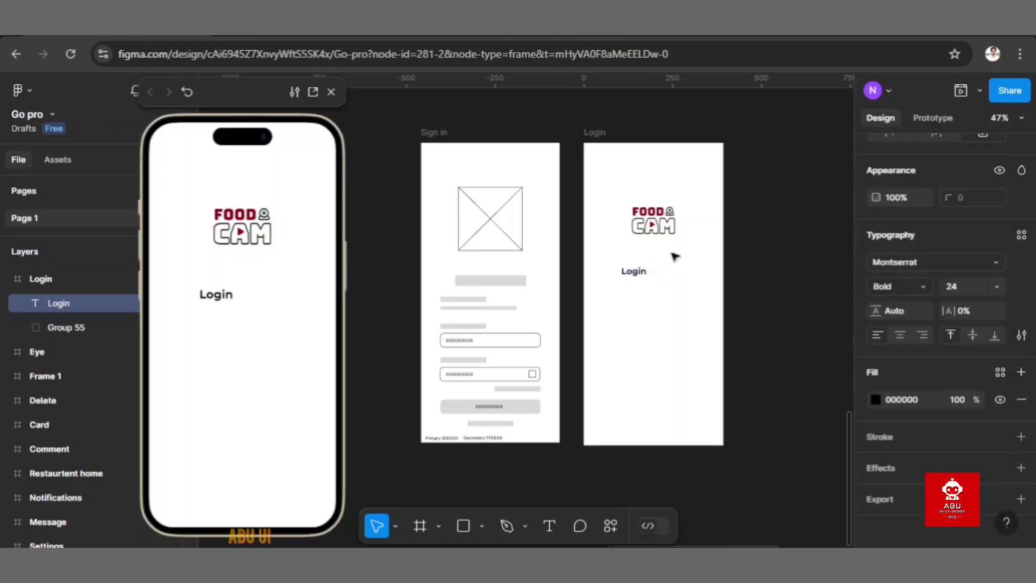
# Step: Shrink the Login heading's text box to about 75 × 28 and position it horizontally centred below the logo at about Y 317
pyautogui.click(642, 269)
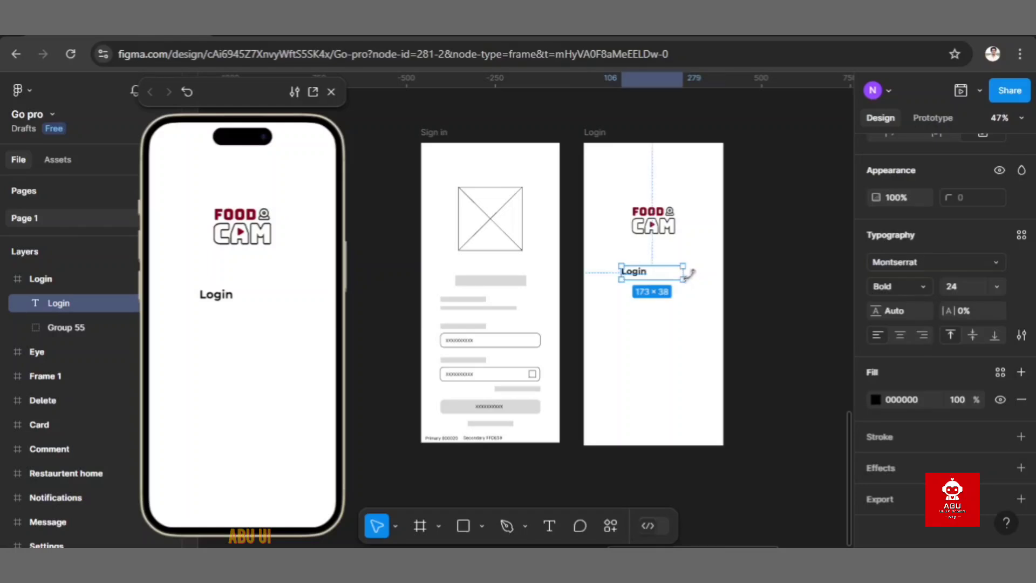
pyautogui.moveTo(687, 271); pyautogui.dragTo(649, 272)
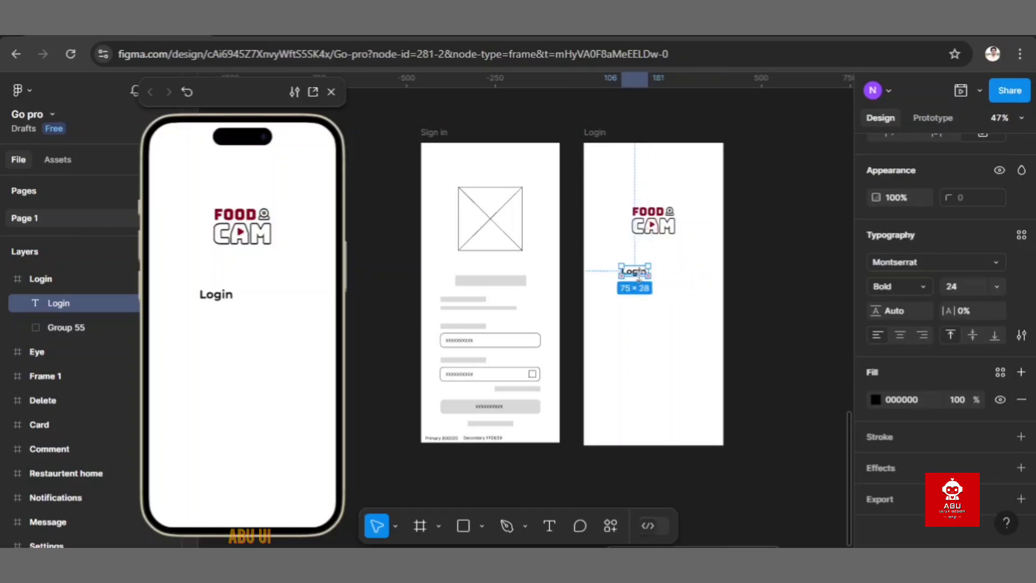
pyautogui.scroll(5, 920, 232)
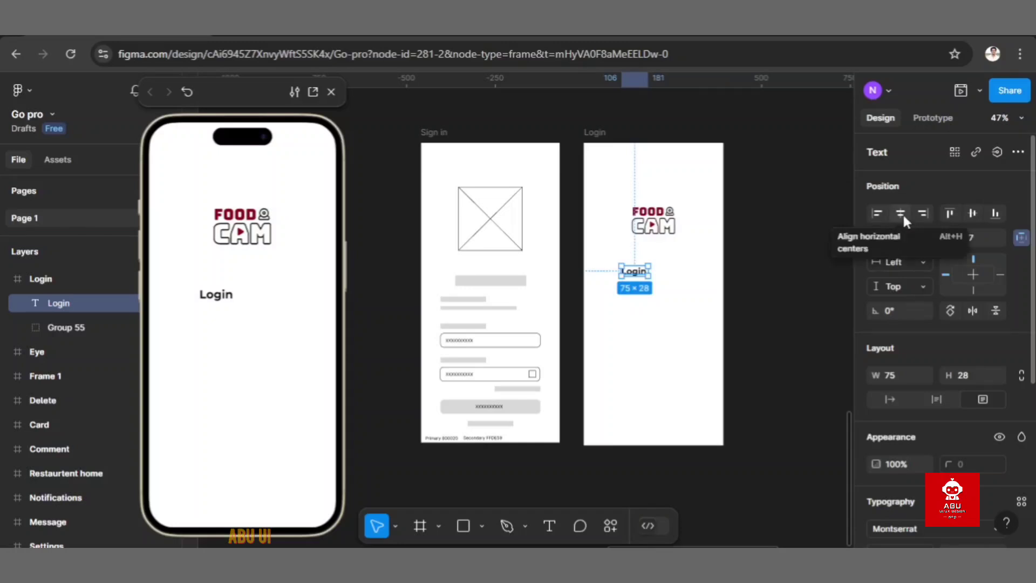
pyautogui.click(901, 213)
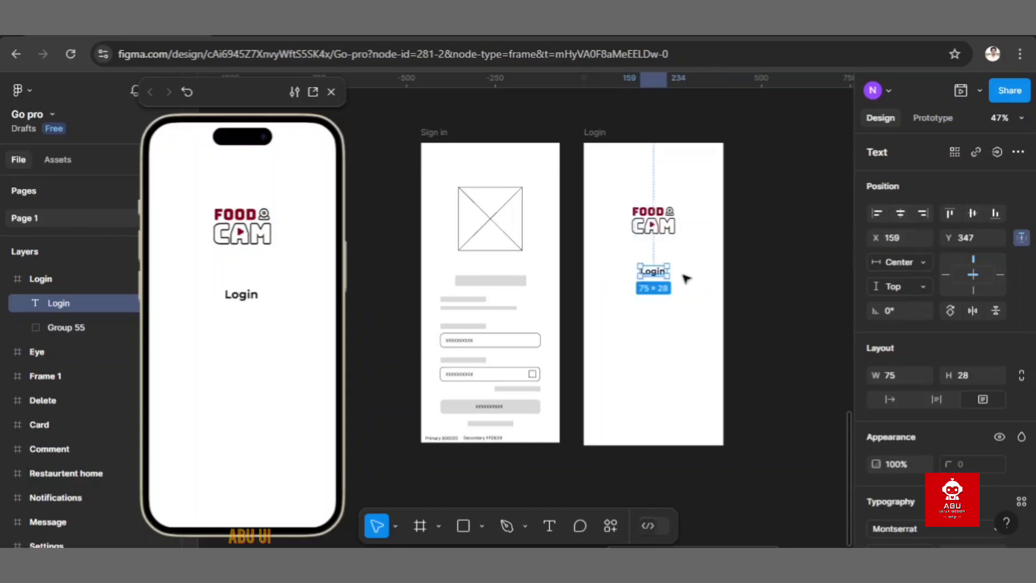
pyautogui.moveTo(658, 275); pyautogui.dragTo(659, 264)
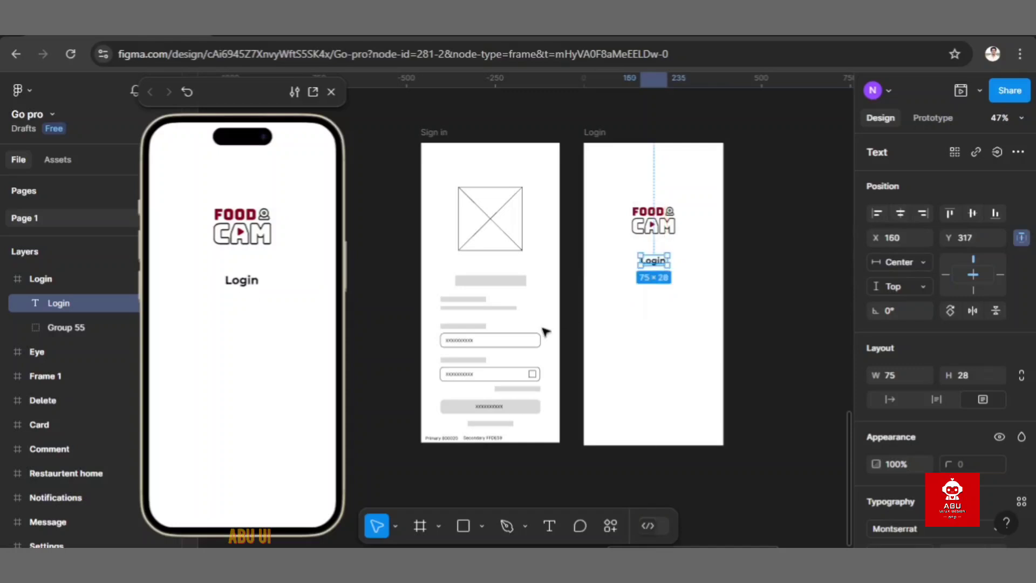
# Step: Add a text box about 156 × 32 below the Login heading in the Login frame, reading "Lets get started"
pyautogui.click(551, 527)
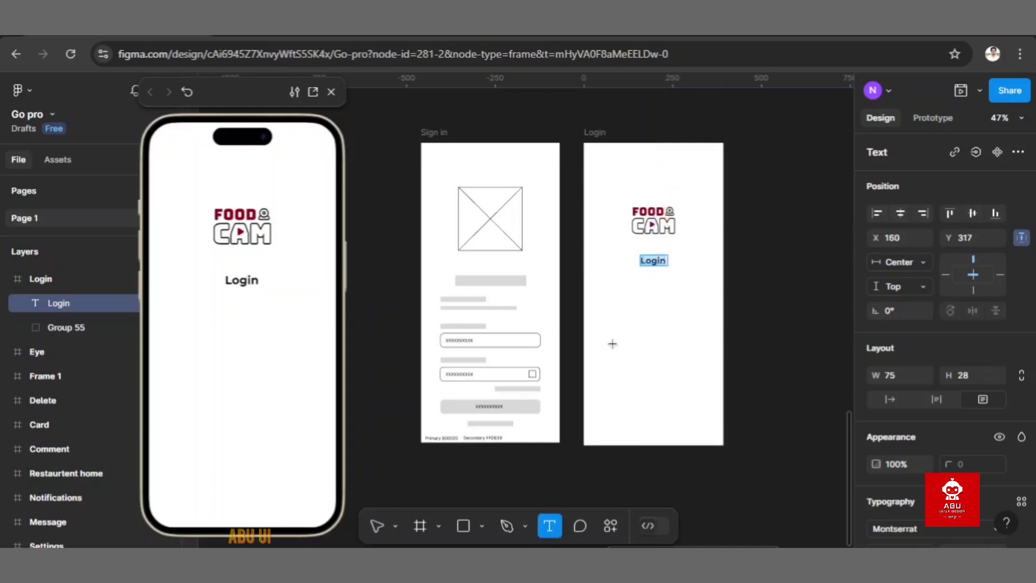
pyautogui.moveTo(602, 282); pyautogui.dragTo(659, 296)
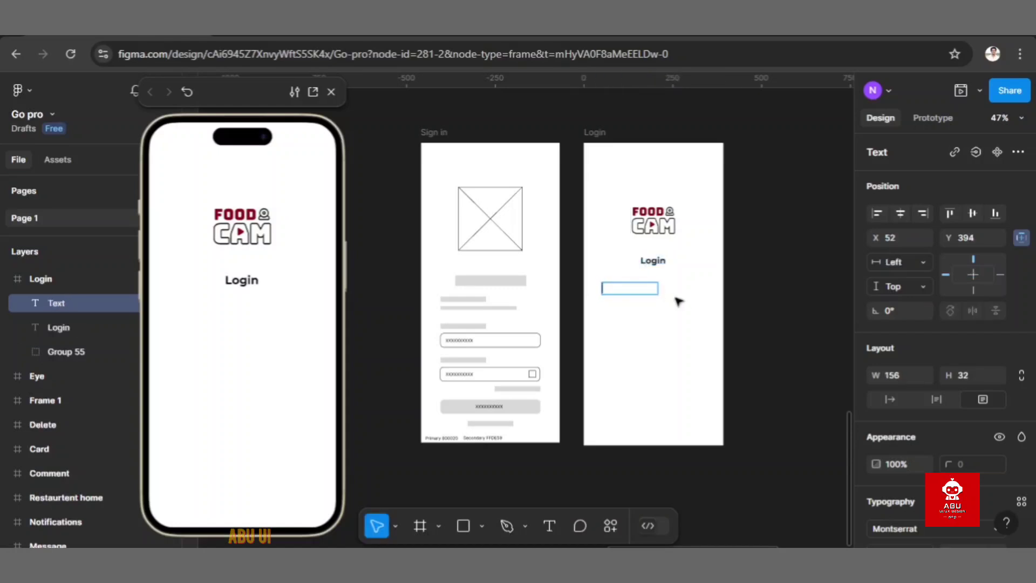
pyautogui.write('Lets get started')
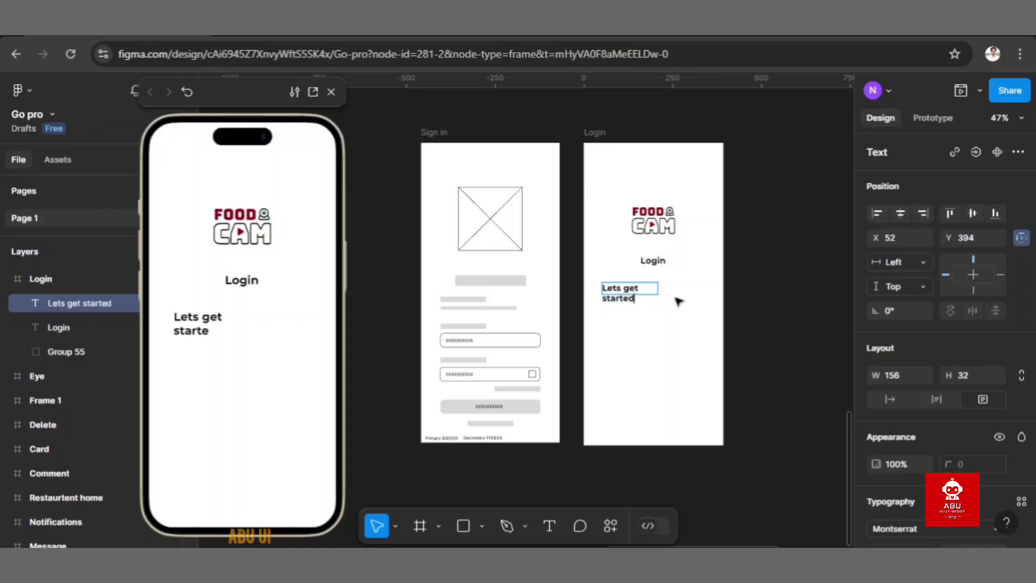
pyautogui.press('Escape')
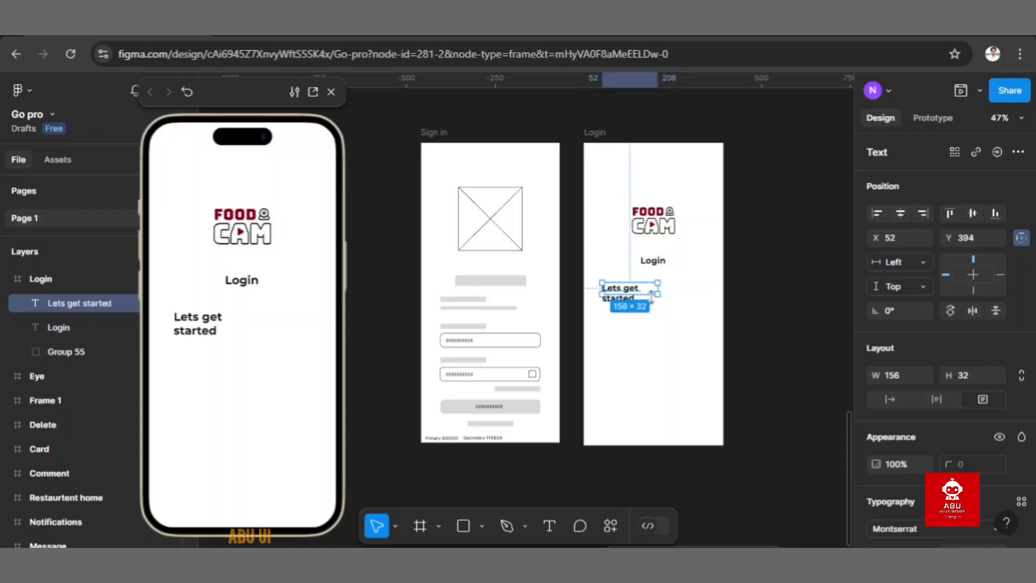
pyautogui.press('Escape')
# Step: Set the "Lets get started" text to Medium weight and font size 16
pyautogui.click(651, 295)
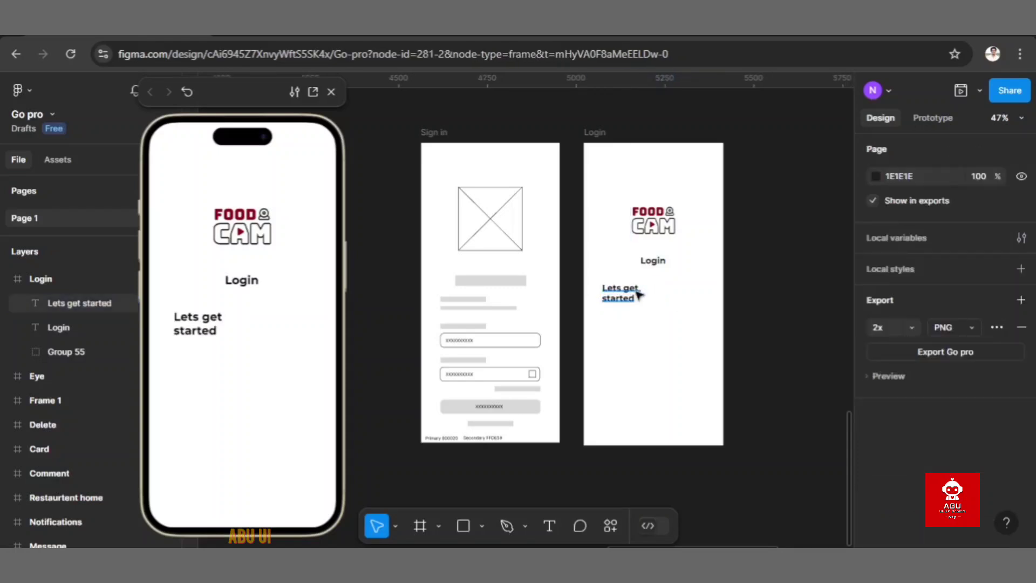
pyautogui.scroll(-3, 923, 447)
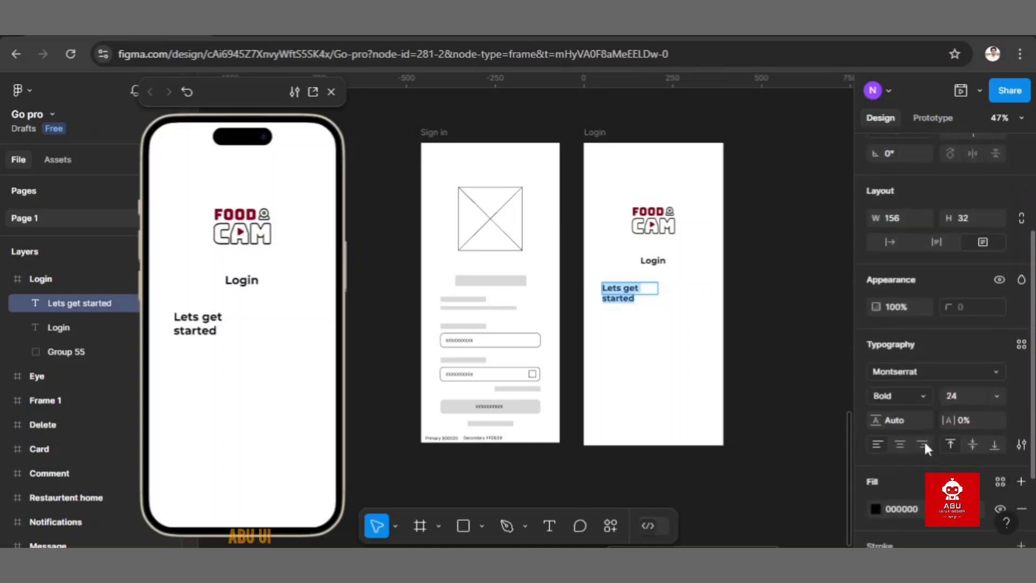
pyautogui.click(927, 396)
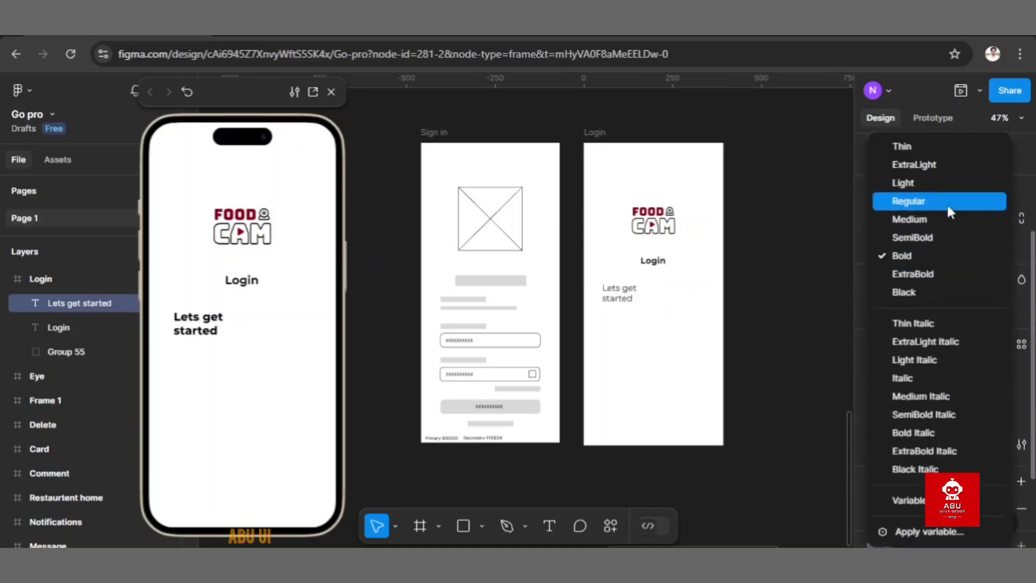
pyautogui.click(944, 219)
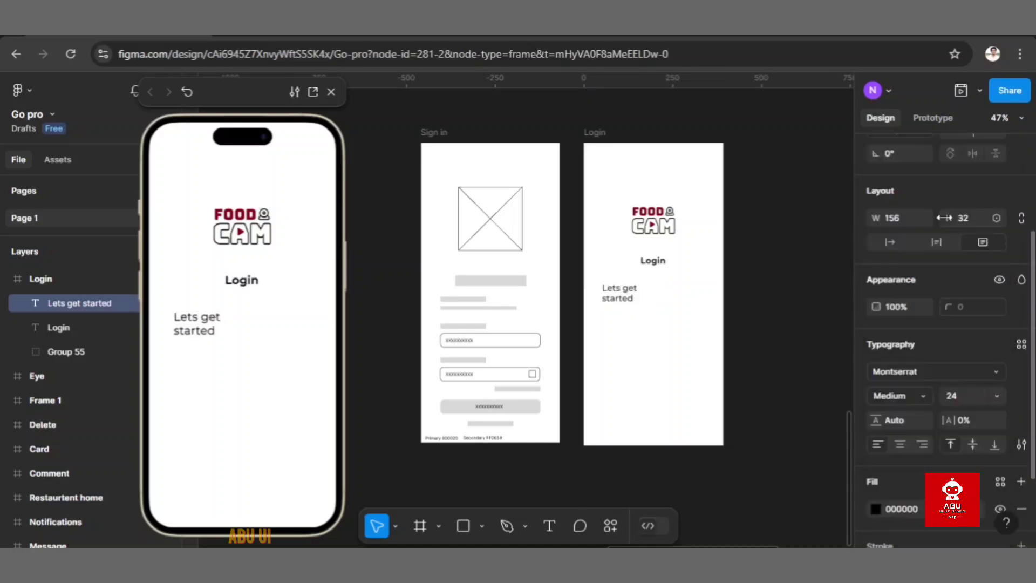
pyautogui.click(999, 390)
pyautogui.click(987, 335)
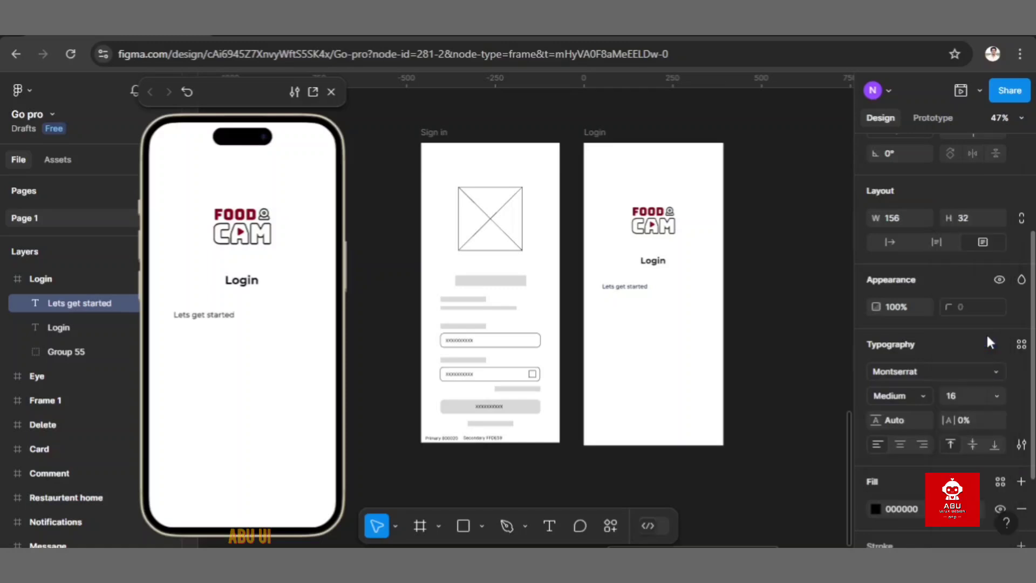
# Step: Shrink the "Lets get started" text box to about 129 × 19 so it fits its text
pyautogui.doubleClick(646, 287)
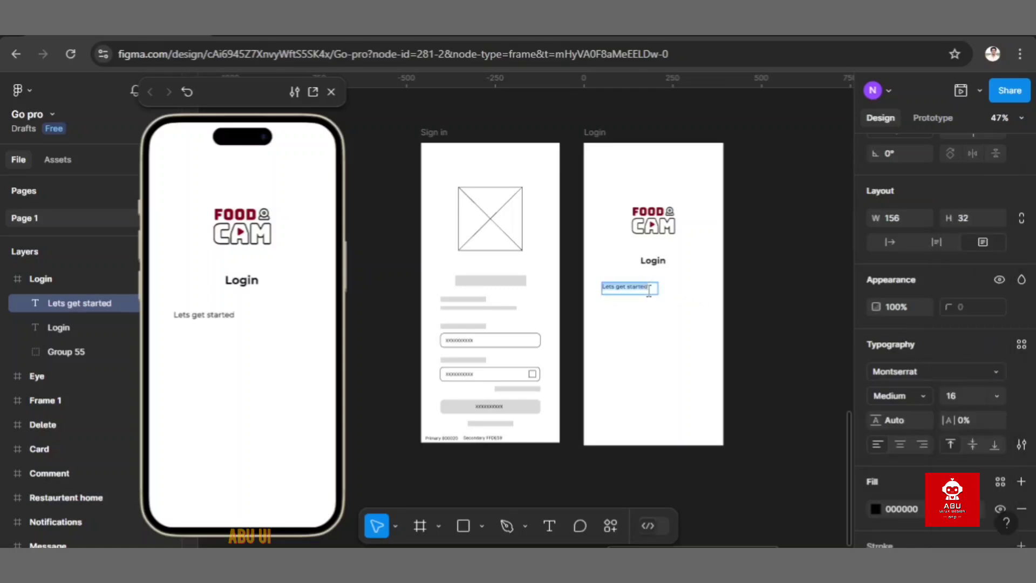
pyautogui.press('Escape')
pyautogui.click(648, 290)
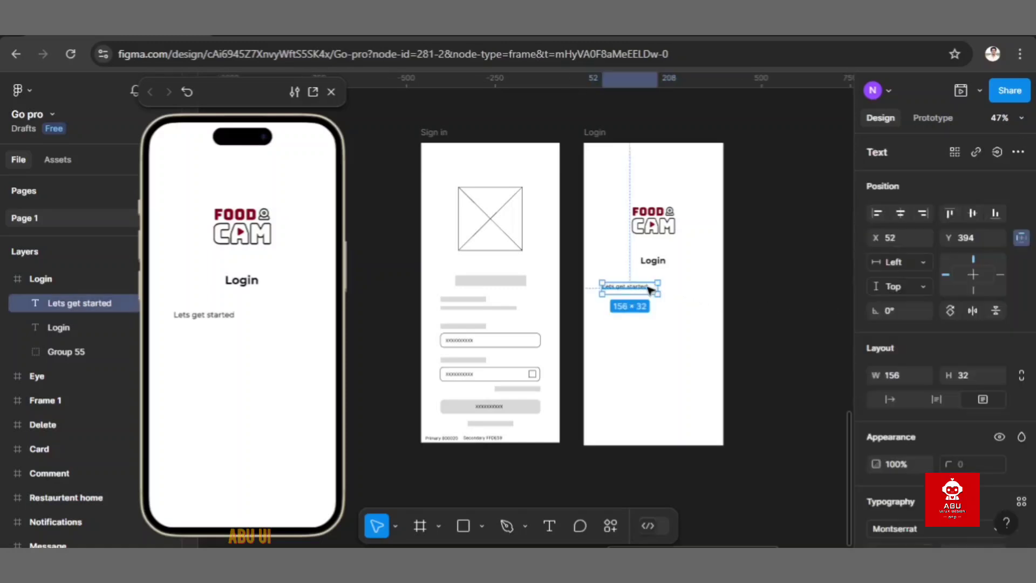
pyautogui.moveTo(656, 287); pyautogui.dragTo(630, 290)
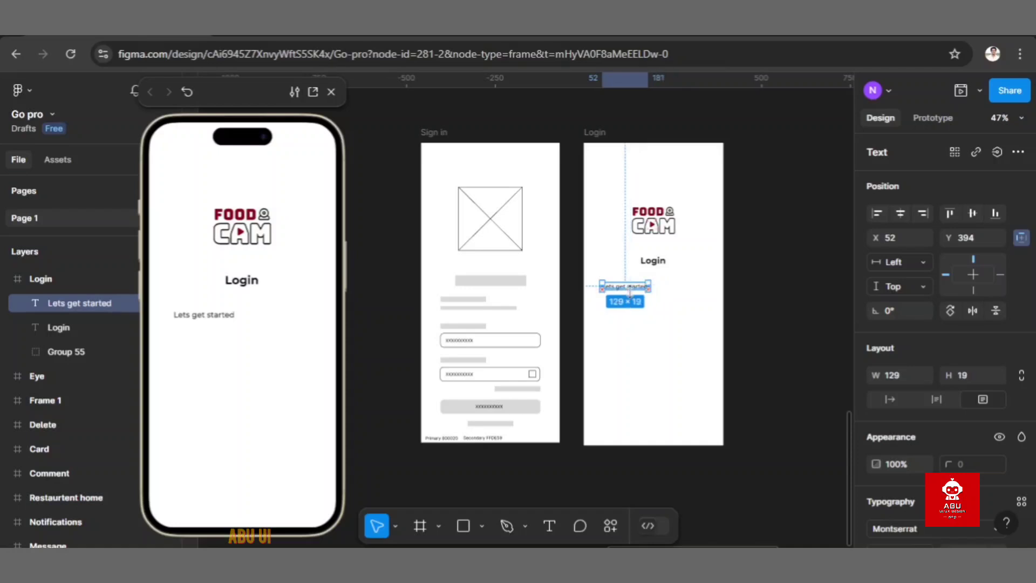
pyautogui.click(694, 301)
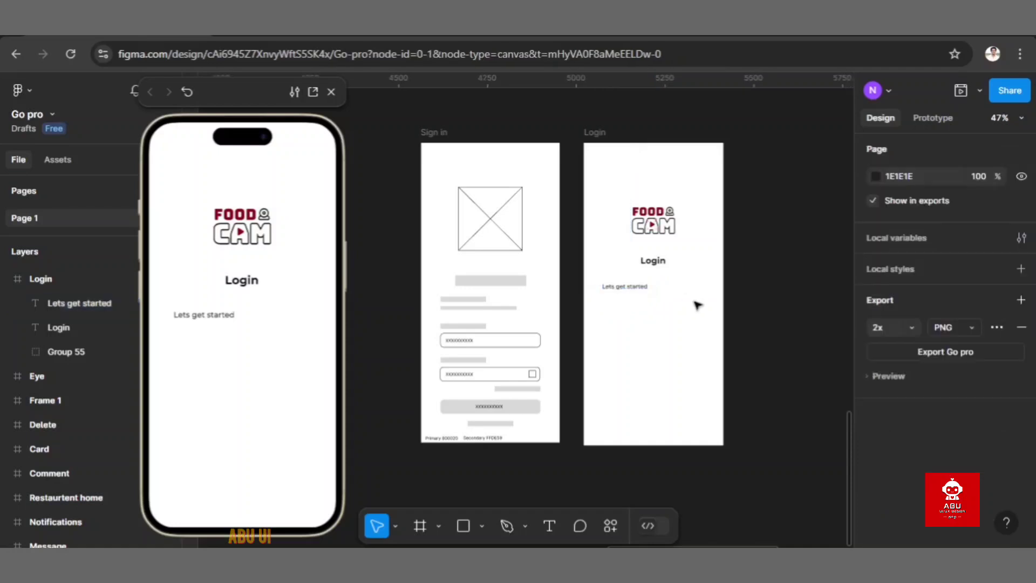
# Step: Duplicate the "Lets get started" text and place the copy directly below it at about Y 426
pyautogui.click(645, 290)
pyautogui.hotkey('ctrl', 'd')
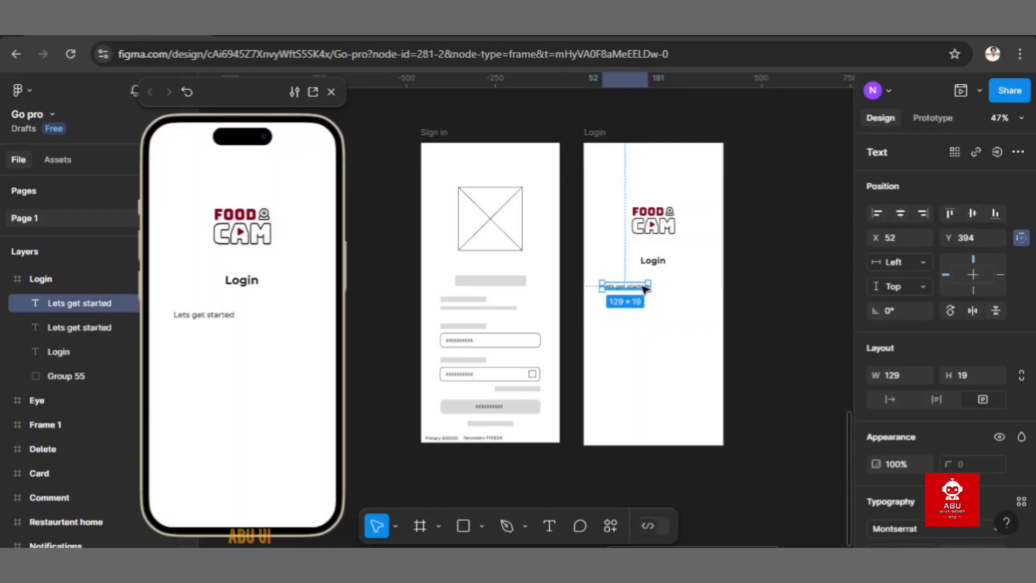
pyautogui.moveTo(639, 287); pyautogui.dragTo(640, 298)
# Step: Change the lower copy's text to "Enter your credential here" and widen its box to about 223 so it fits on one line
pyautogui.doubleClick(640, 299)
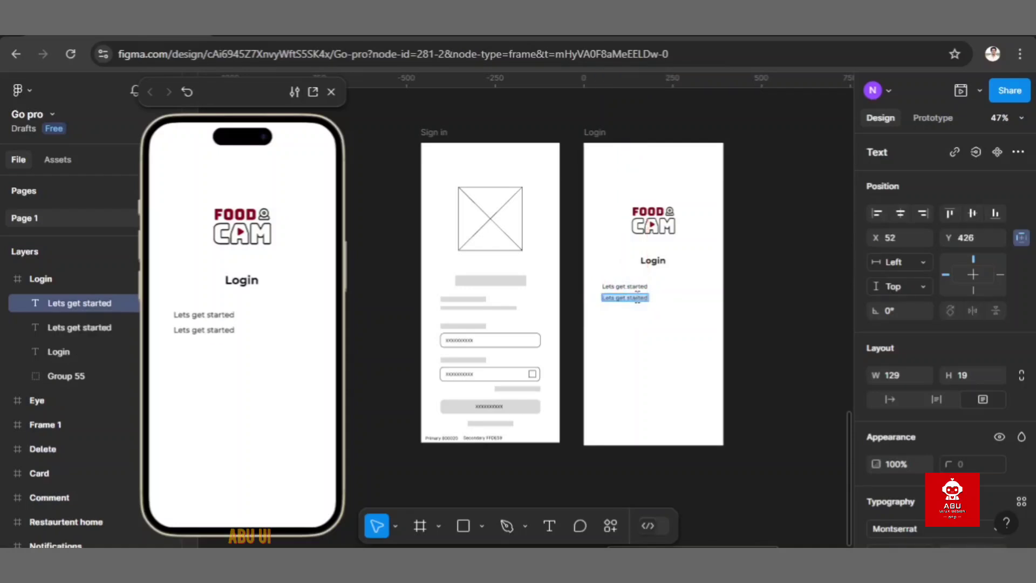
pyautogui.write('Enter your')
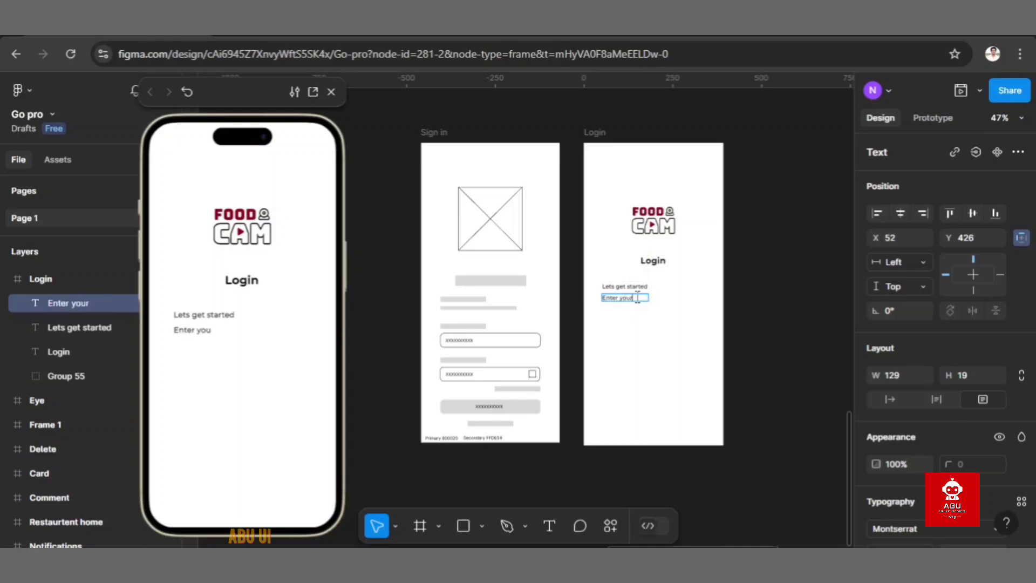
pyautogui.write(' credential here')
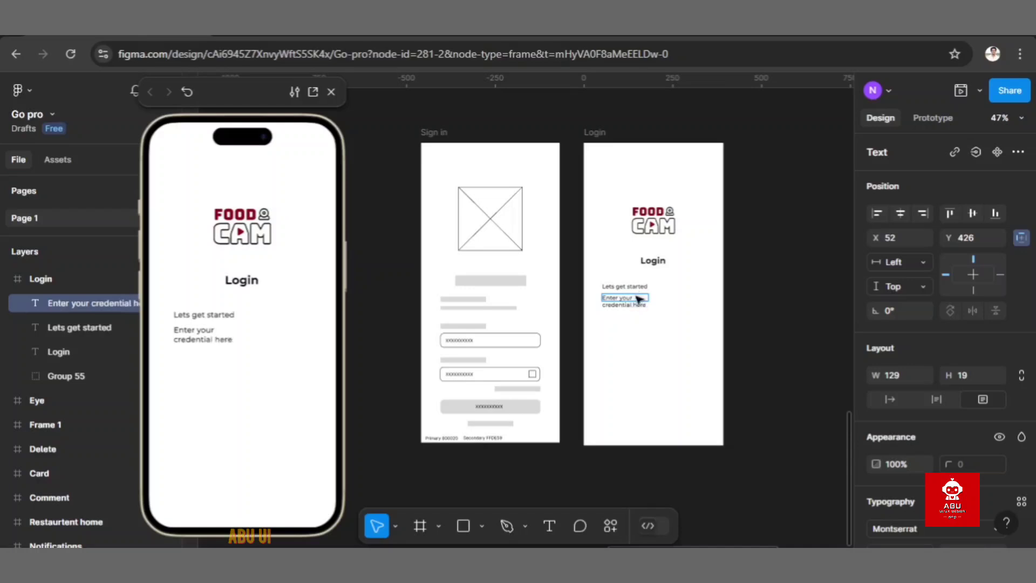
pyautogui.moveTo(648, 298); pyautogui.dragTo(681, 295)
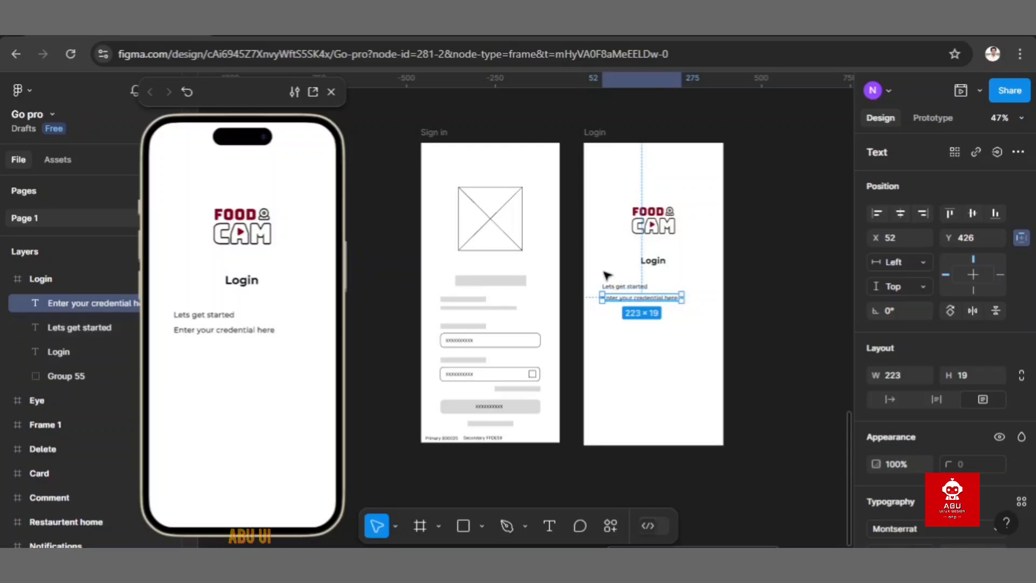
pyautogui.press('Escape')
# Step: Move both text lines together slightly left and down to about X 48, with the credential line at about Y 432
pyautogui.moveTo(599, 280); pyautogui.dragTo(659, 312)
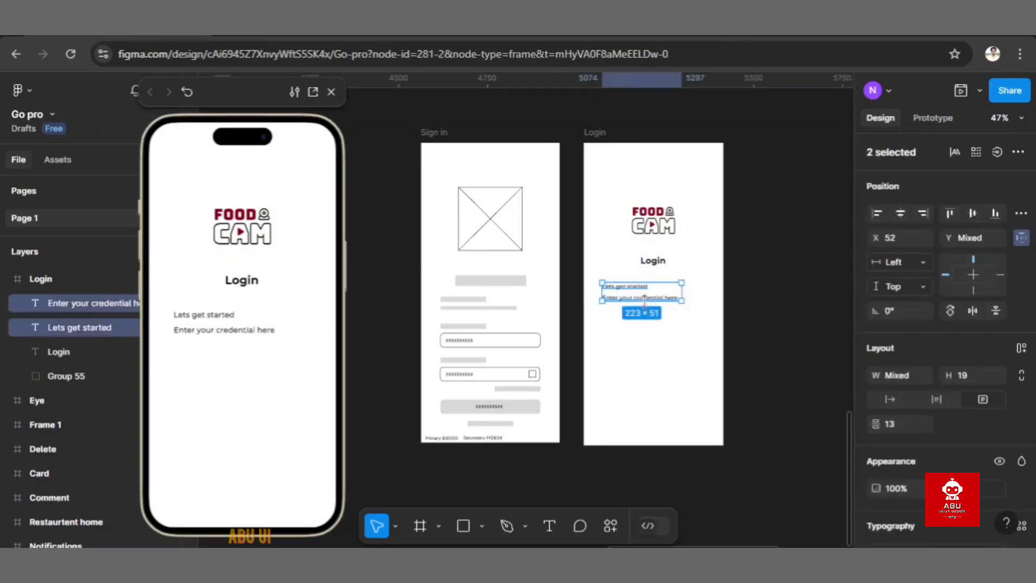
pyautogui.moveTo(648, 295); pyautogui.dragTo(646, 296)
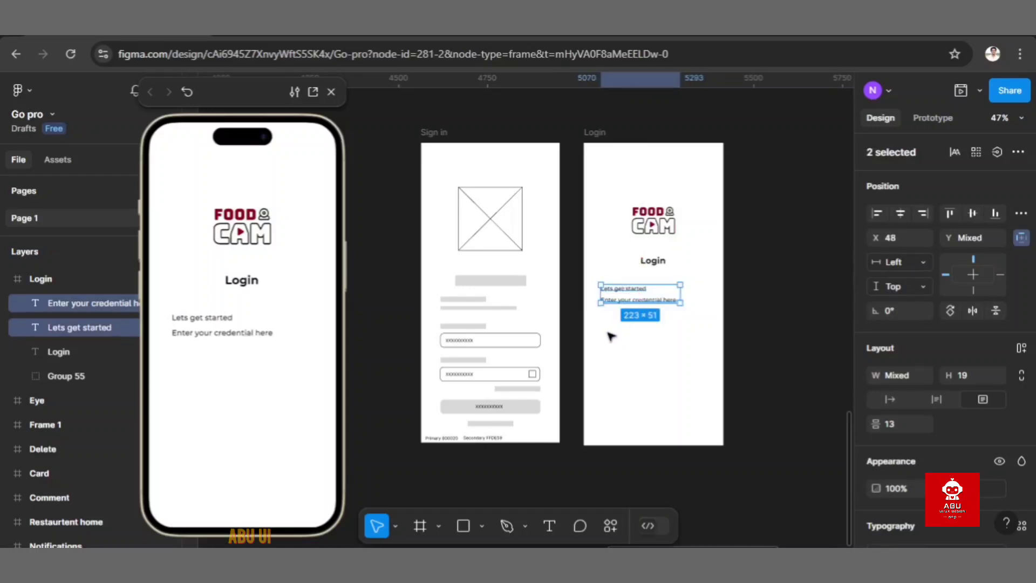
pyautogui.click(606, 298)
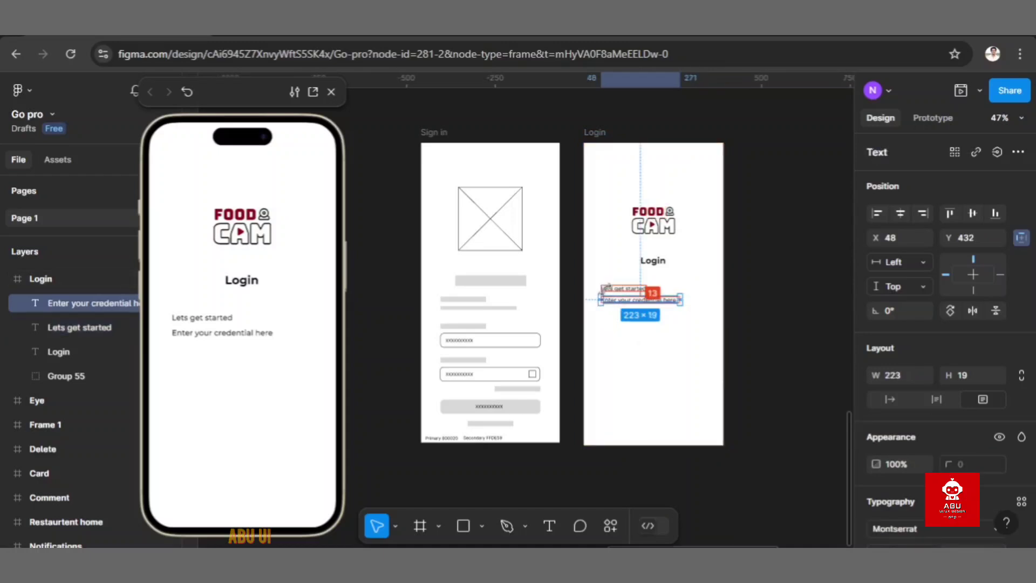
# Step: Measure the credential line's distances to the frame edges and move both text lines left to about X 30
pyautogui.scroll(5, 606, 287)
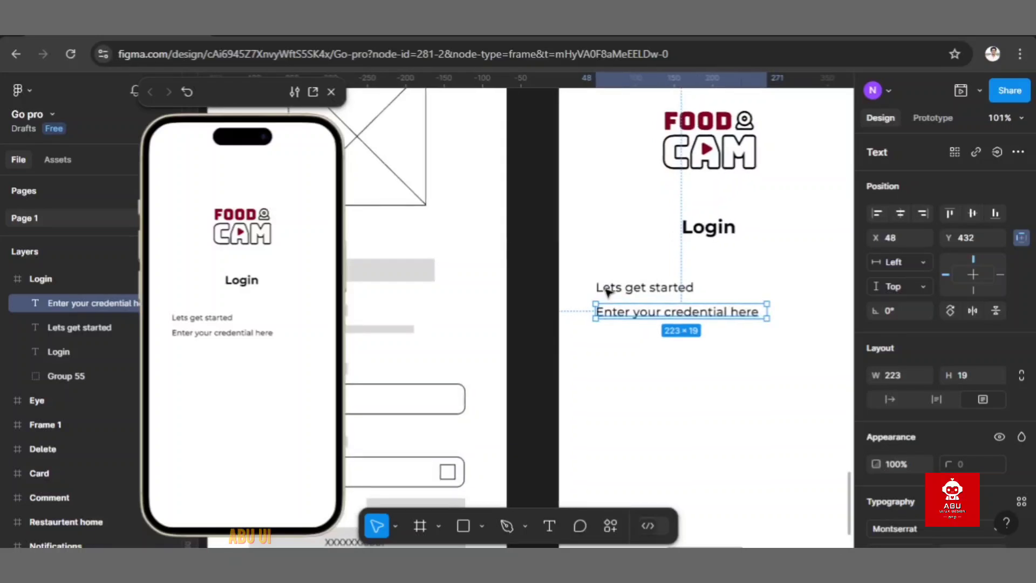
pyautogui.click(622, 339)
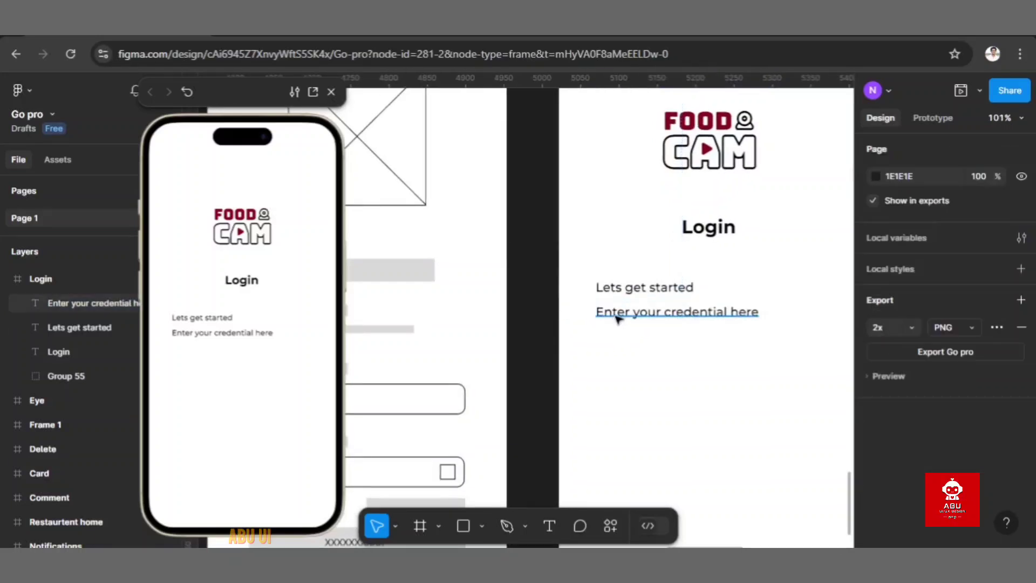
pyautogui.click(617, 318)
pyautogui.press('alt')
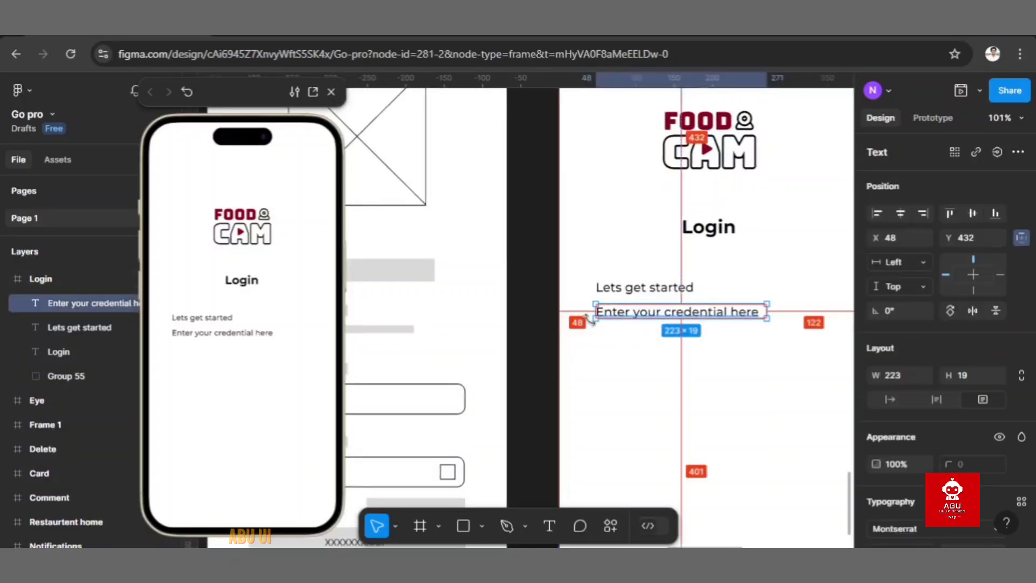
pyautogui.click(625, 343)
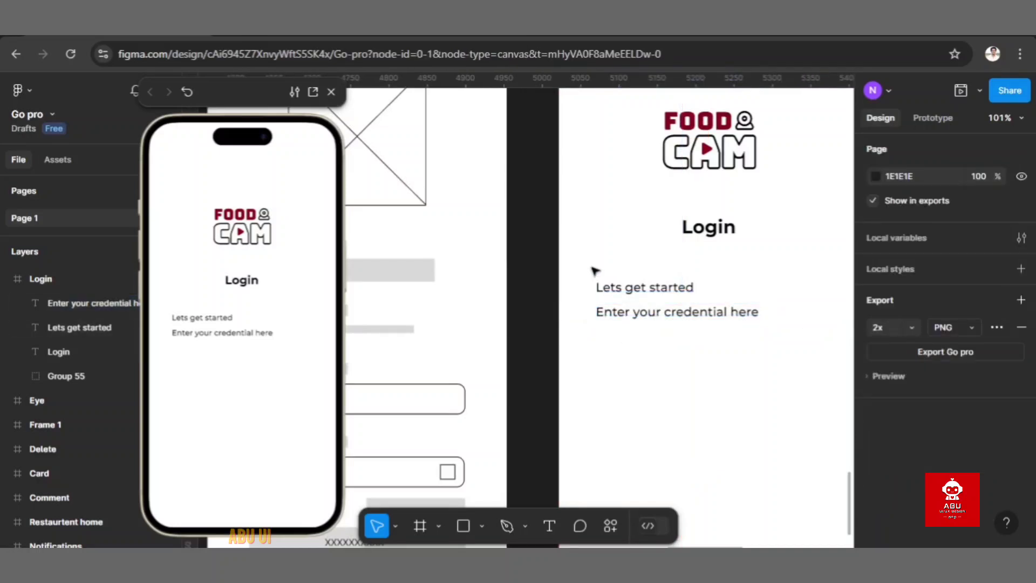
pyautogui.moveTo(594, 273); pyautogui.dragTo(635, 297)
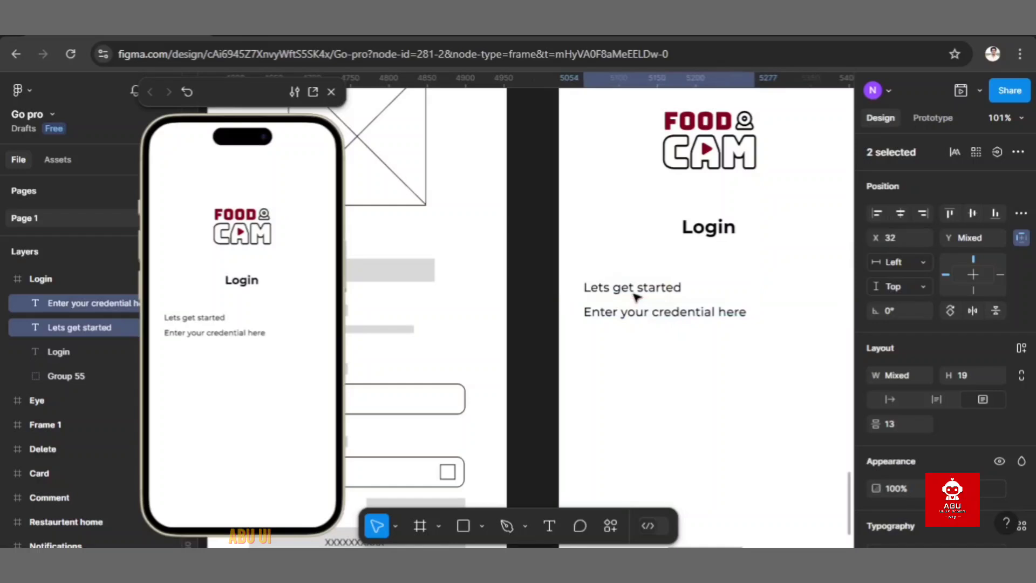
pyautogui.press('alt')
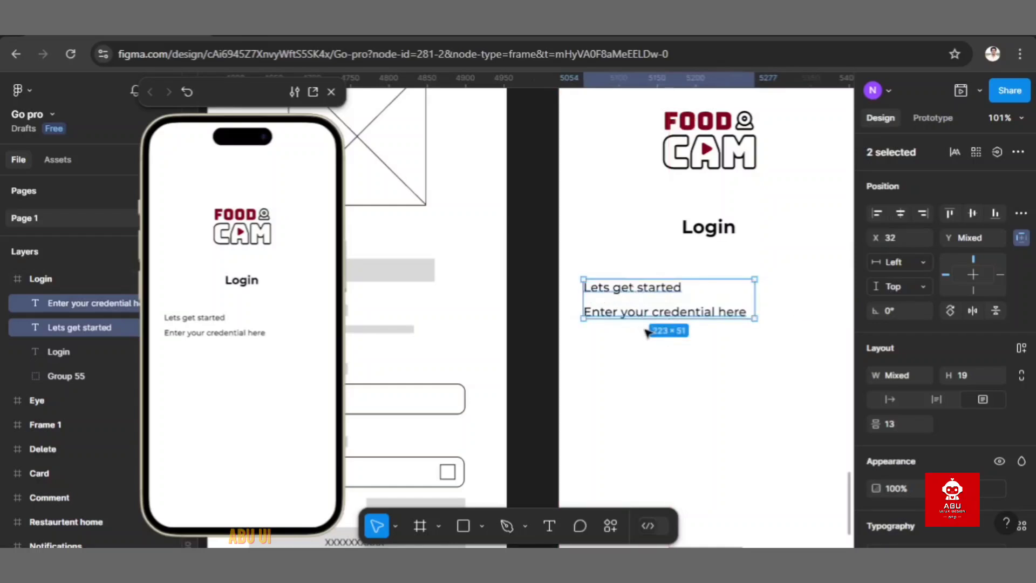
pyautogui.moveTo(646, 329); pyautogui.dragTo(642, 337)
pyautogui.click(640, 352)
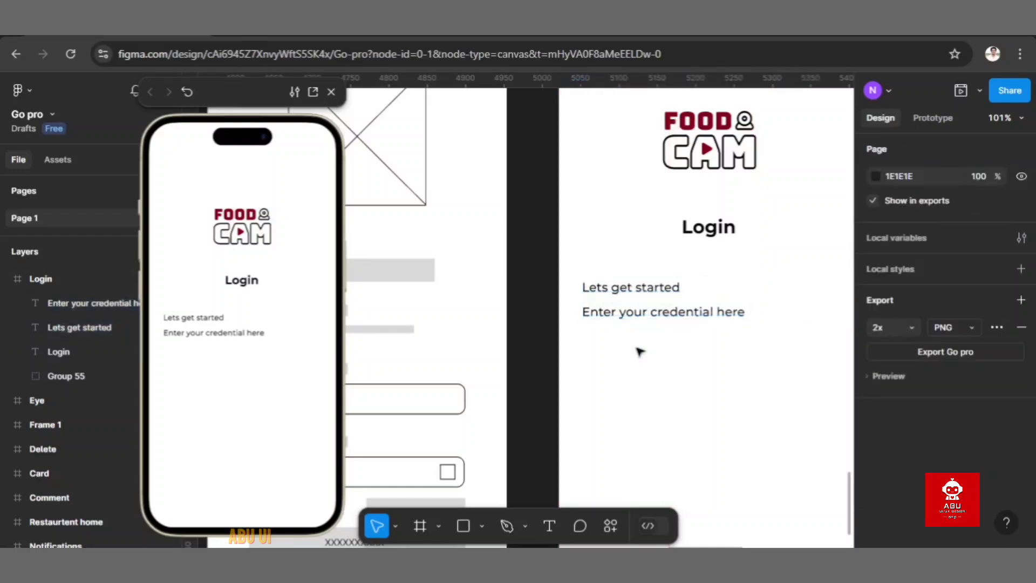
# Step: Draw a rectangle about 293 × 40 below the credential line in the Login frame, at about X 46, Y 509
pyautogui.keyDown('ctrl'); pyautogui.scroll(-3, 640, 352); pyautogui.keyUp('ctrl')
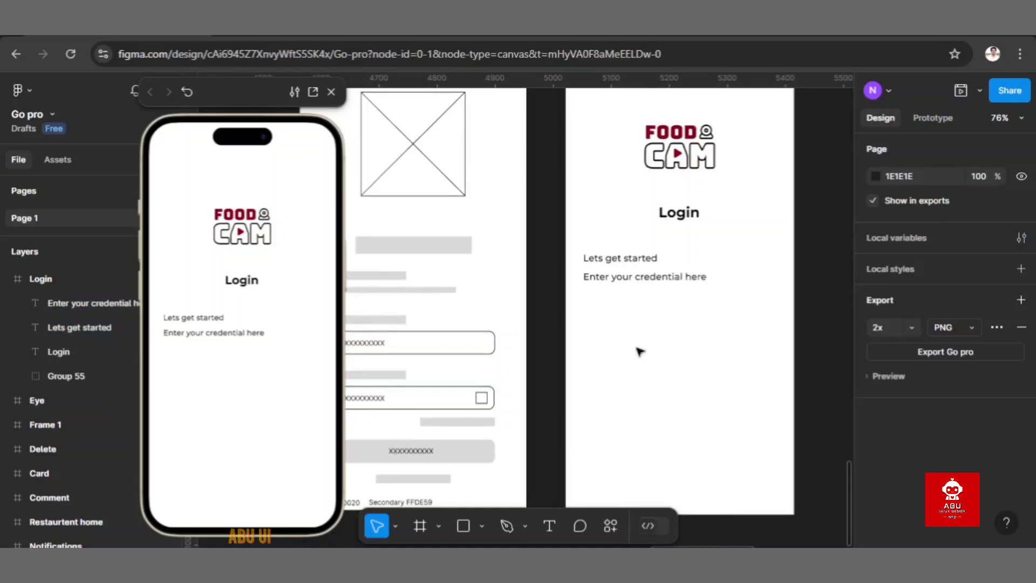
pyautogui.hscroll(-3, 639, 352)
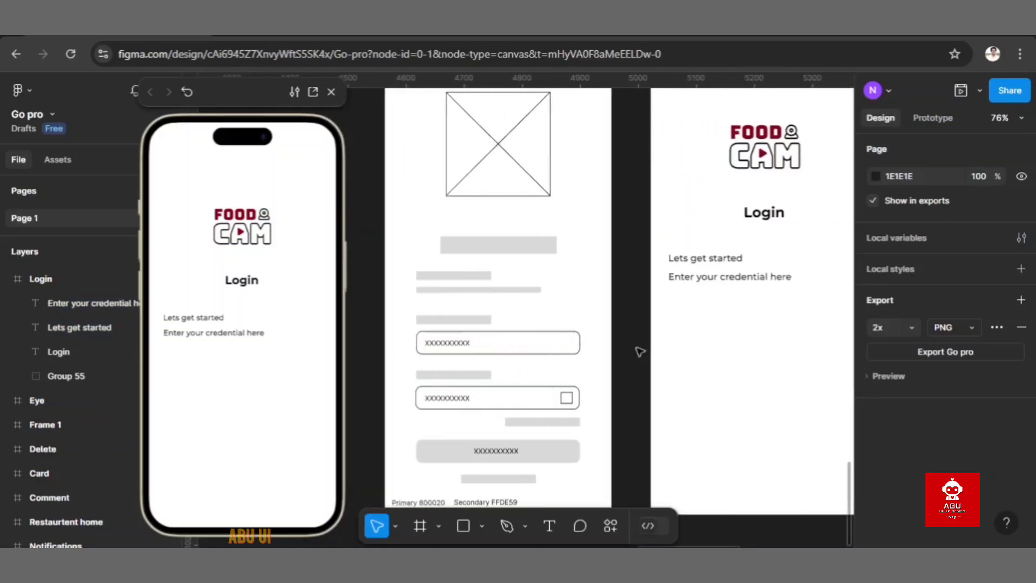
pyautogui.hscroll(3, 631, 347)
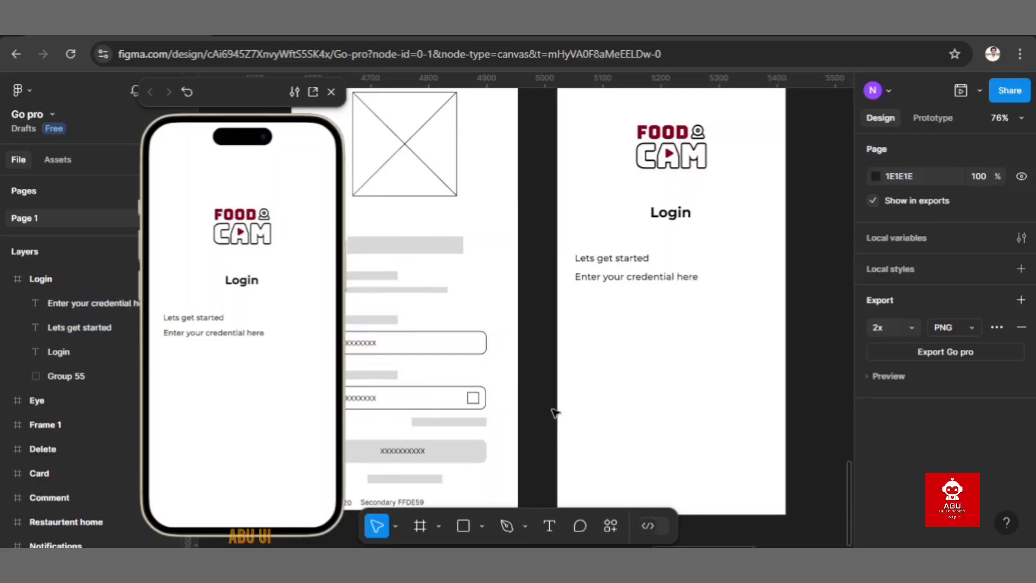
pyautogui.click(464, 528)
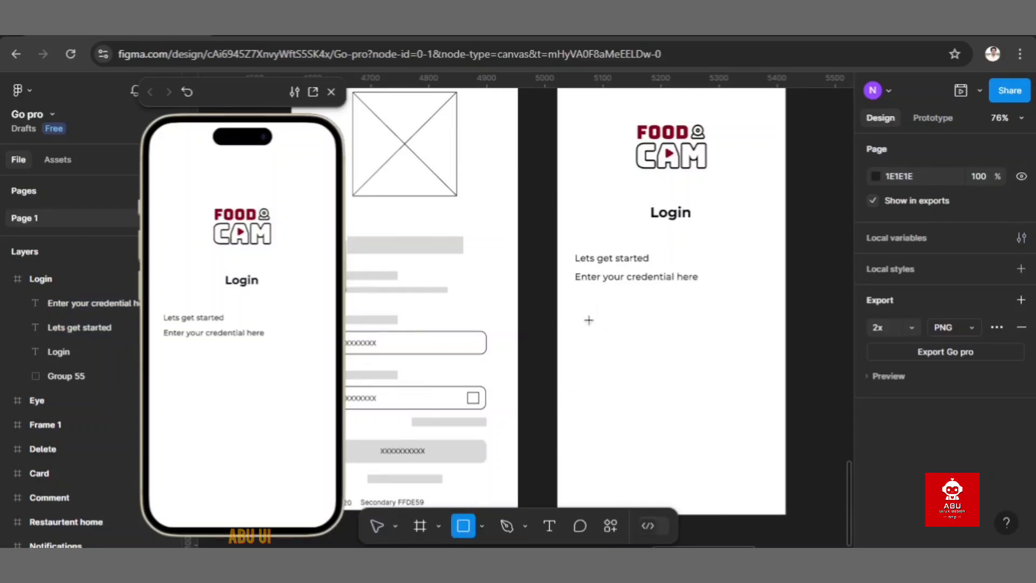
pyautogui.moveTo(584, 315); pyautogui.dragTo(754, 338)
# Step: Set the rectangle's width to 330 and its height to 50
pyautogui.click(903, 373)
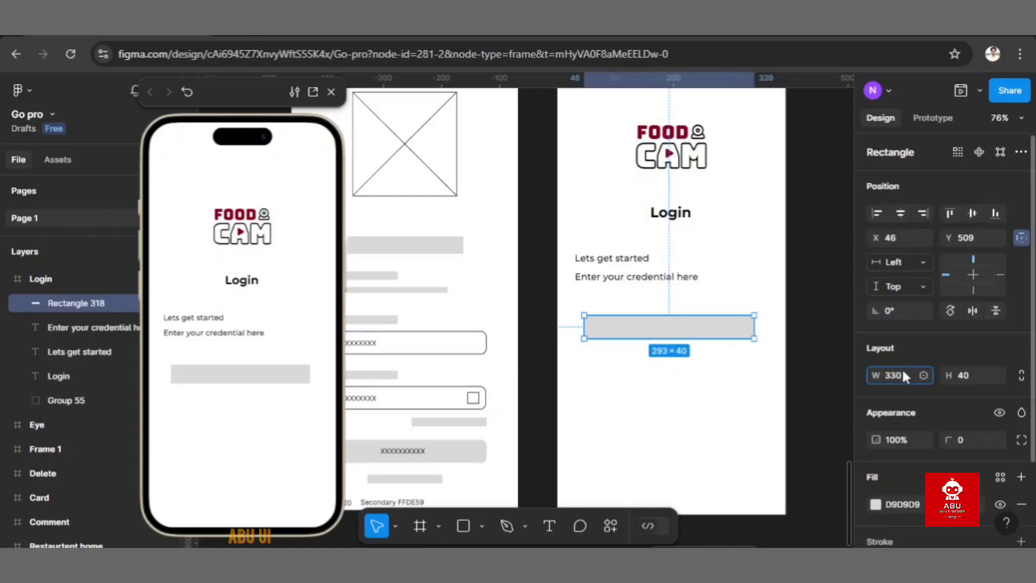
pyautogui.click(970, 371)
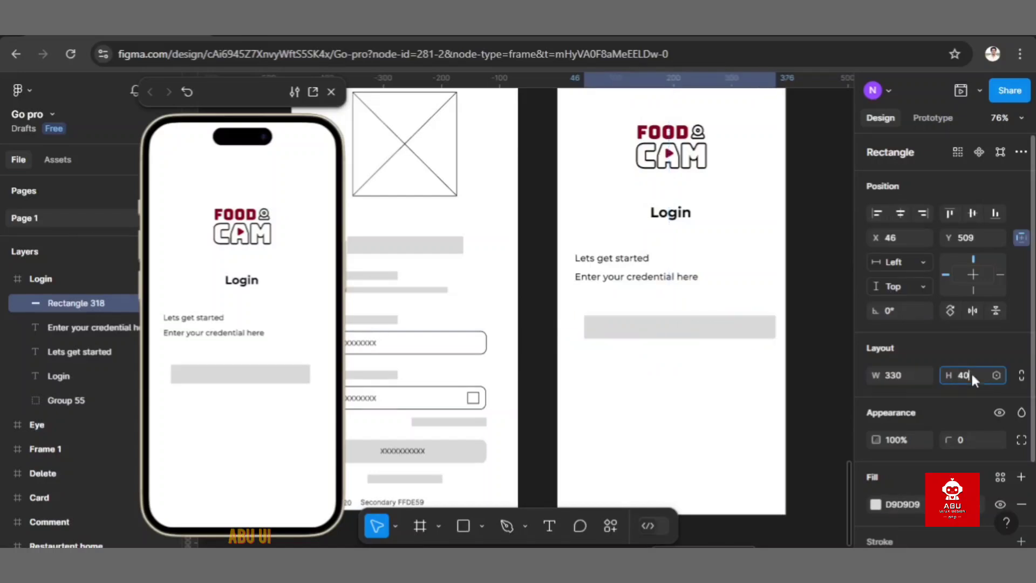
pyautogui.write('50')
pyautogui.press('Return')
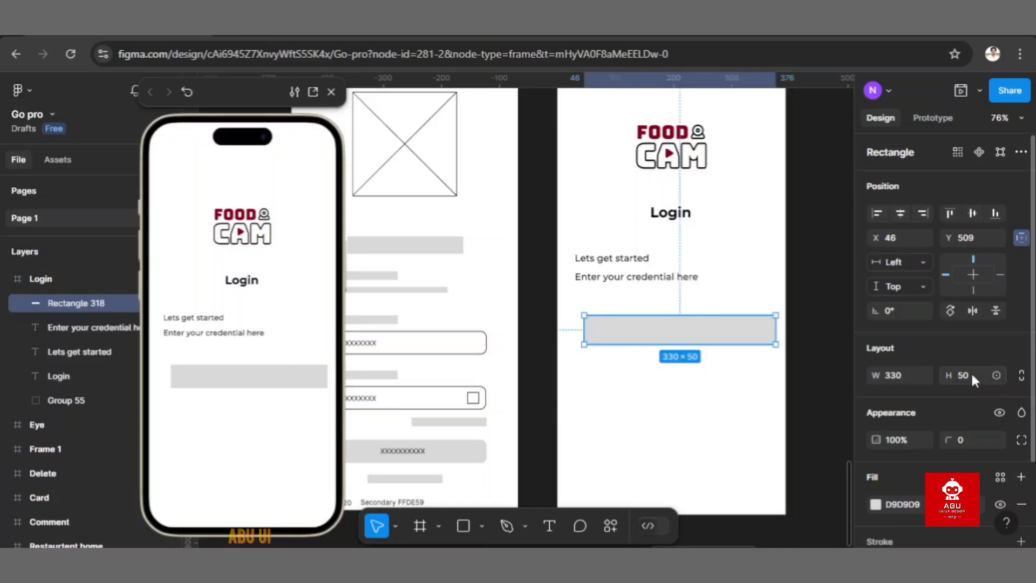
# Step: Give the rectangle a corner radius of 10 and move it to about X 30, Y 506, in line with the text above
pyautogui.click(963, 440)
pyautogui.click(778, 434)
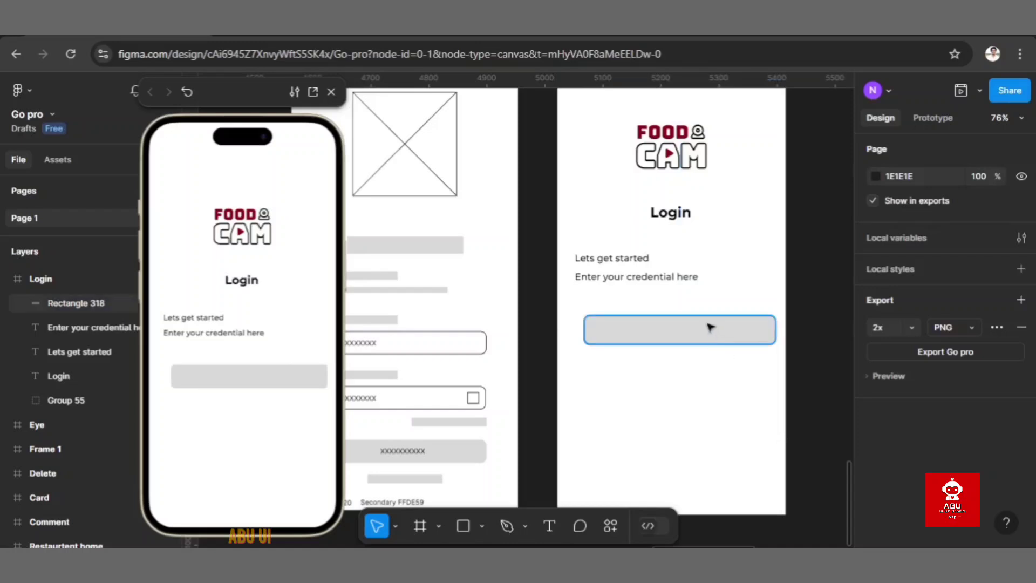
pyautogui.moveTo(707, 330); pyautogui.dragTo(698, 326)
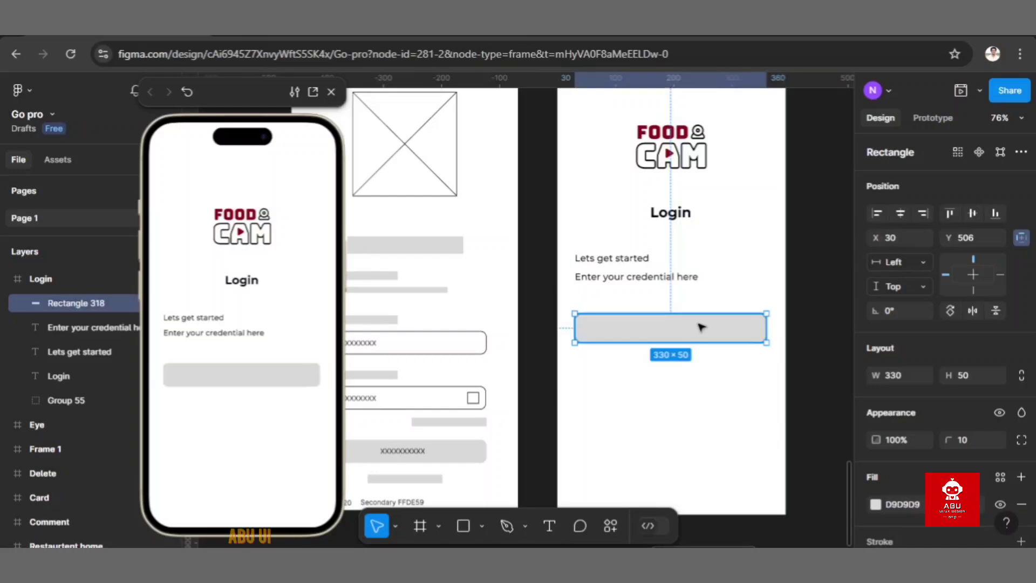
pyautogui.click(671, 372)
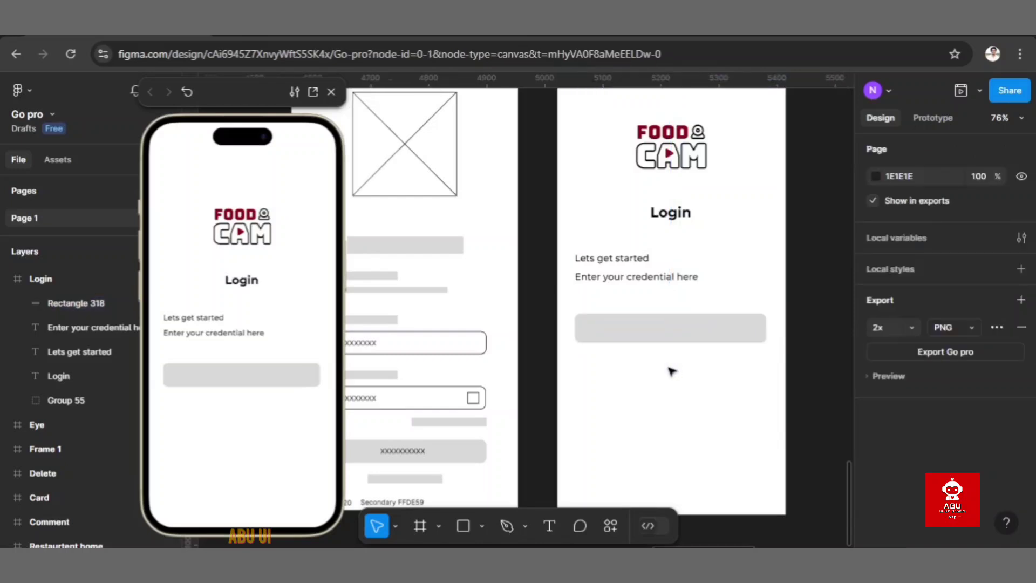
# Step: Duplicate the "Lets get started" line and place the copy just above the rectangle at about X 32, Y 477
pyautogui.click(637, 328)
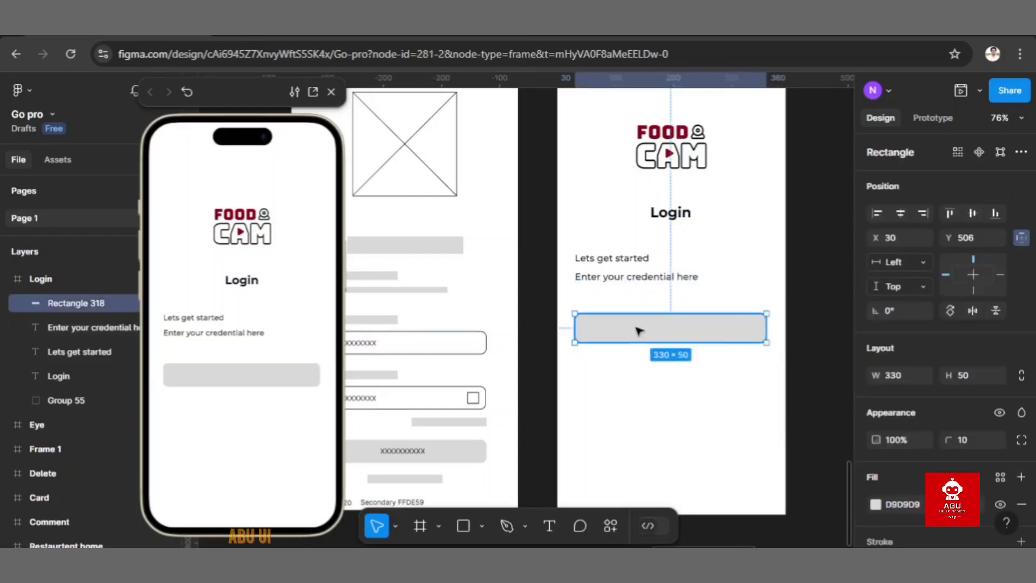
pyautogui.click(629, 258)
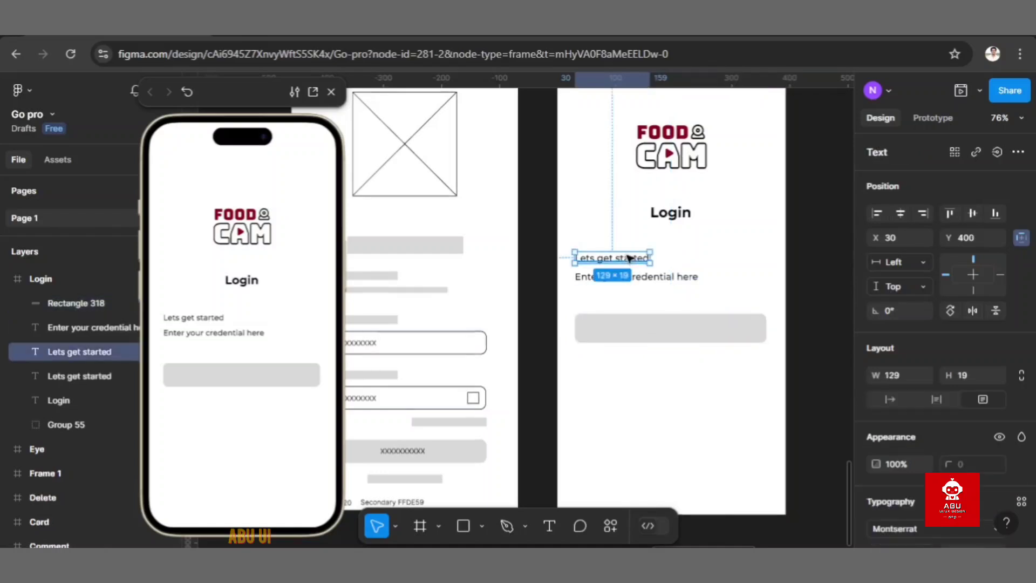
pyautogui.moveTo(629, 257); pyautogui.dragTo(631, 303)
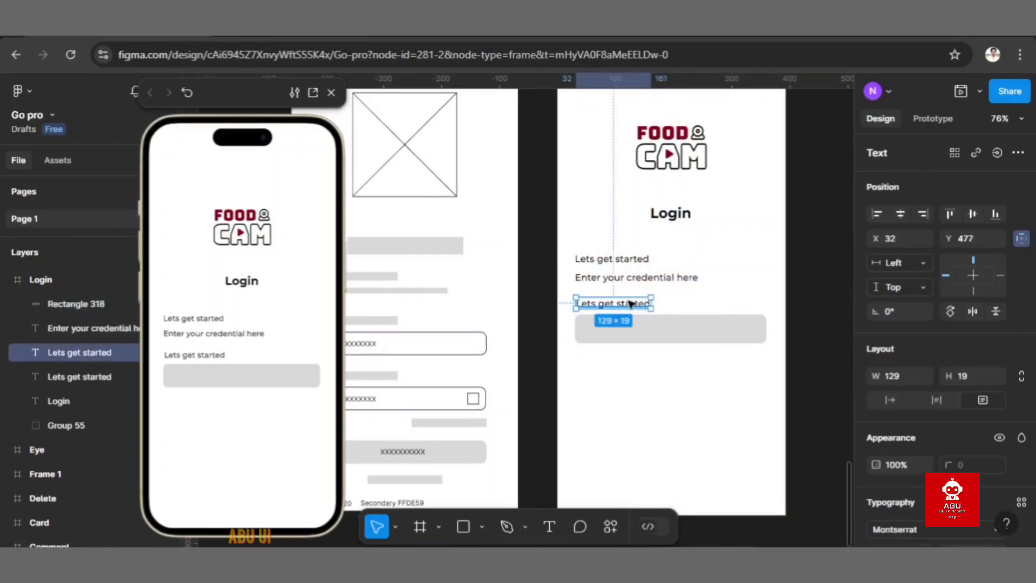
# Step: Reword the copied line above the rectangle as "User name" and narrow its text box to about 90 wide
pyautogui.doubleClick(630, 303)
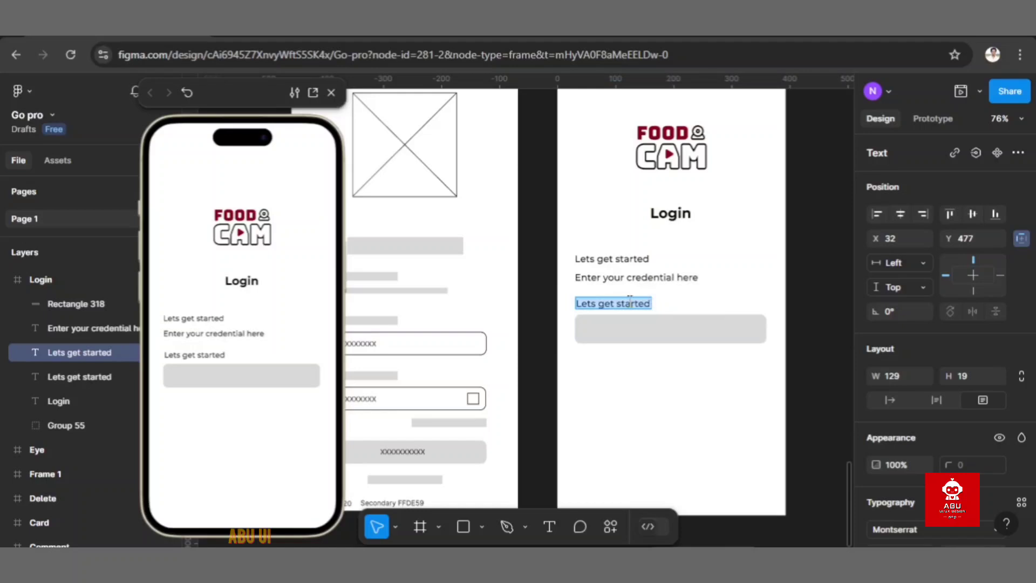
pyautogui.write('User name')
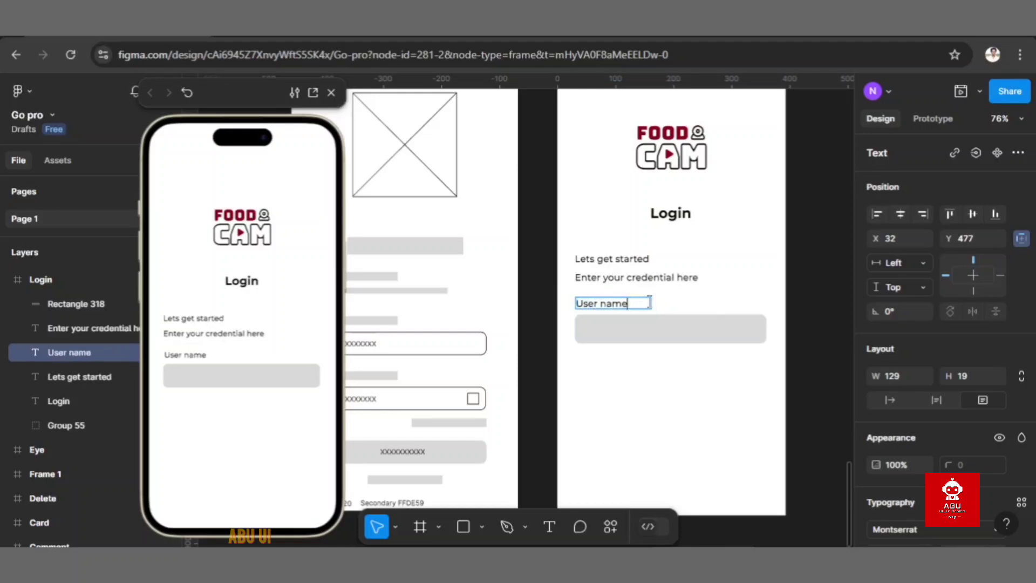
pyautogui.press('Escape')
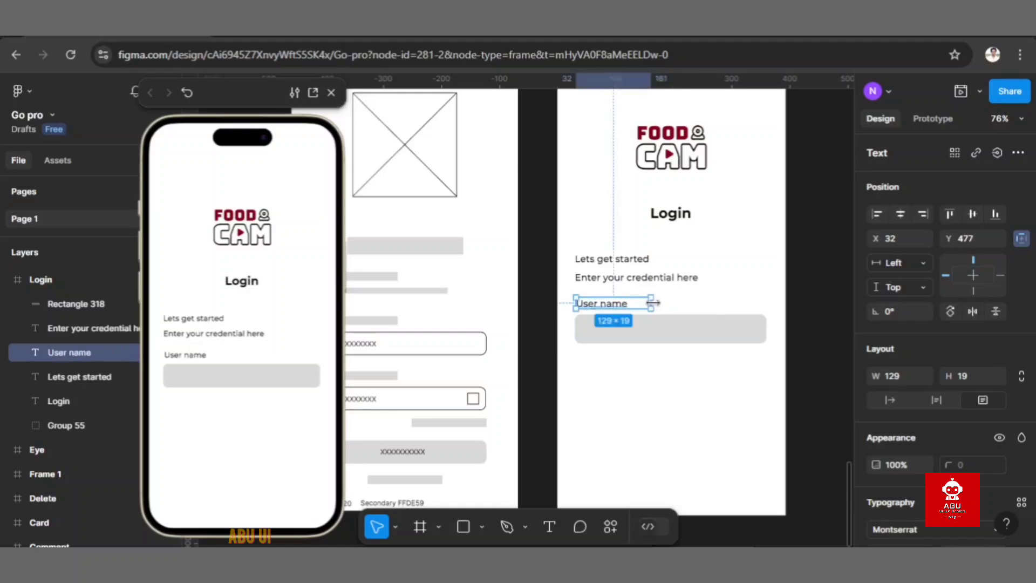
pyautogui.moveTo(652, 303); pyautogui.dragTo(630, 306)
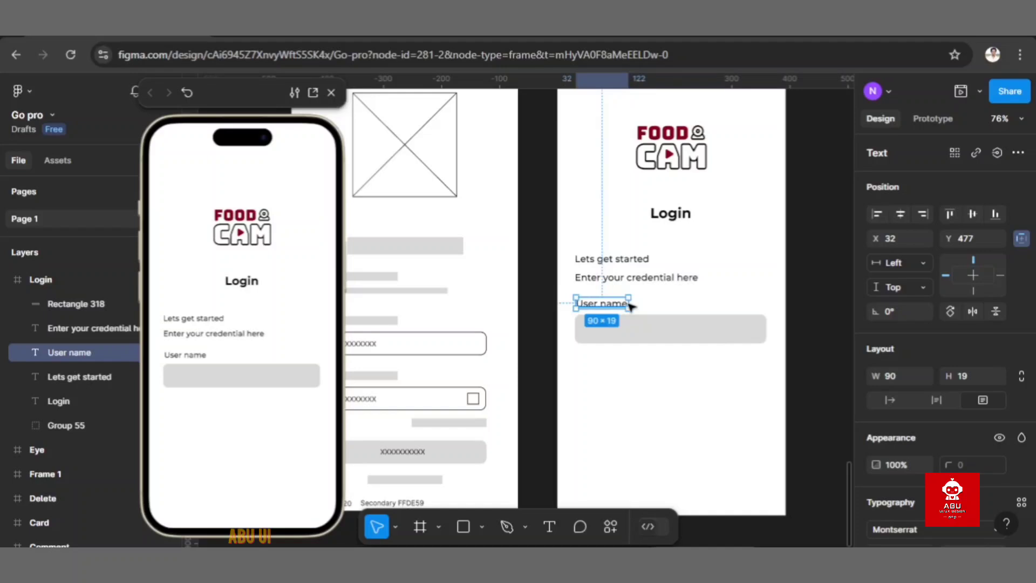
# Step: Duplicate the User name label and its rectangle directly below the first field, with the copied label at about Y 569
pyautogui.click(652, 364)
pyautogui.hotkey('ctrl', 'd')
pyautogui.moveTo(653, 363)
pyautogui.mouseDown()
pyautogui.moveTo(603, 308)
pyautogui.moveTo(645, 379)
pyautogui.mouseUp()
# Step: Reword the label above the second rectangle as "Password"
pyautogui.doubleClick(627, 359)
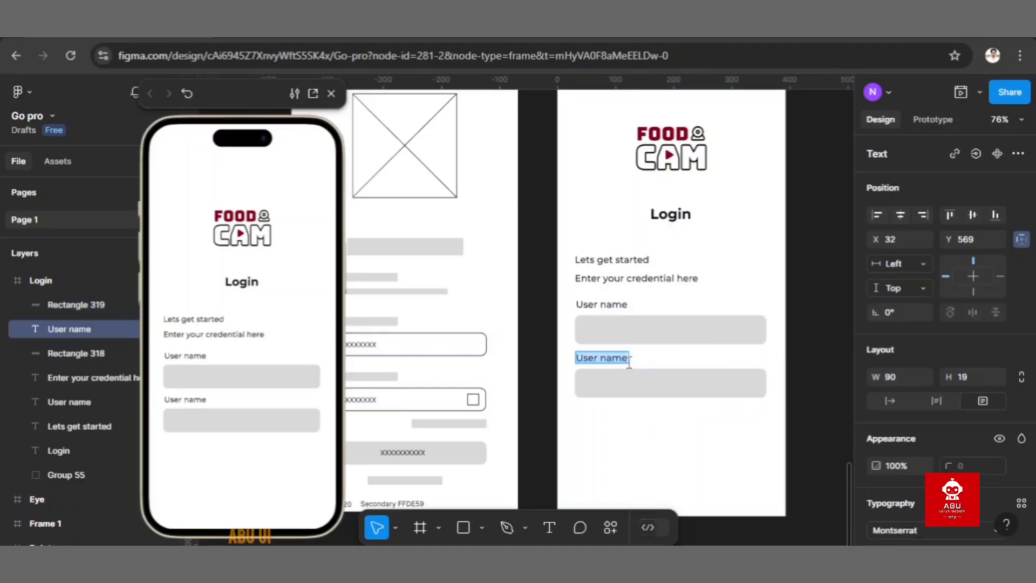
pyautogui.press('BackSpace')
pyautogui.write('Passw')
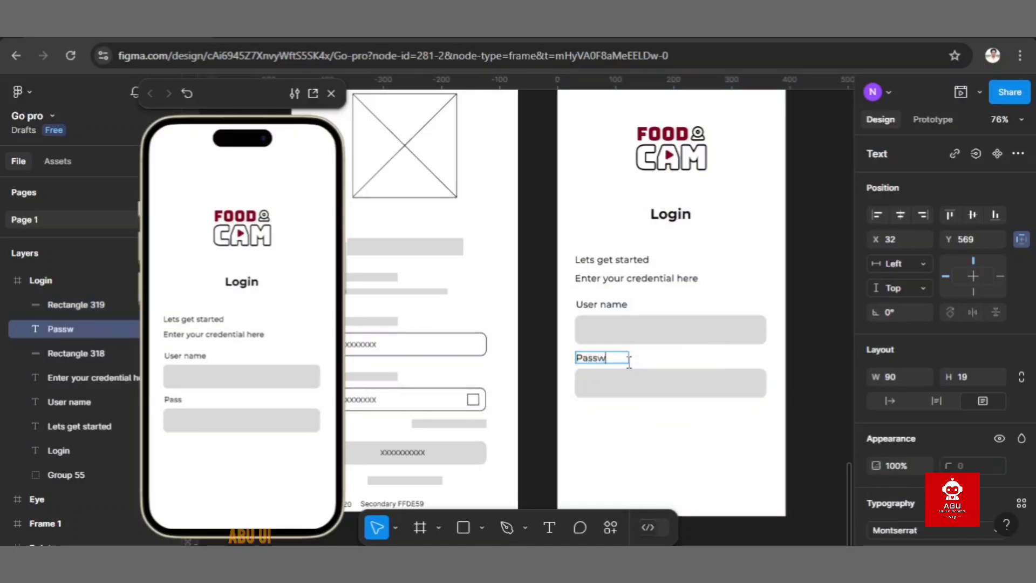
pyautogui.write('ord')
pyautogui.press('Escape')
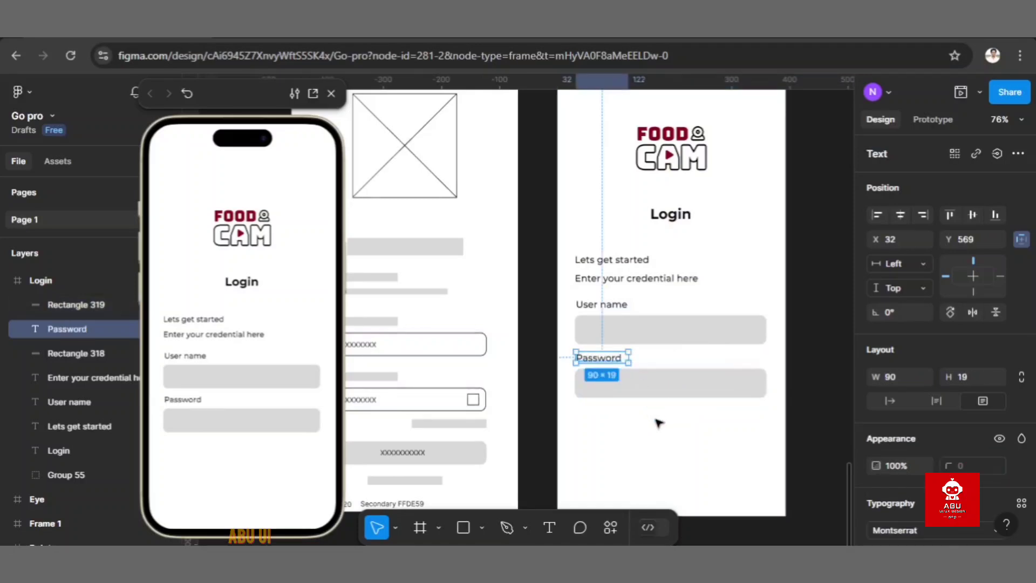
pyautogui.press('Escape')
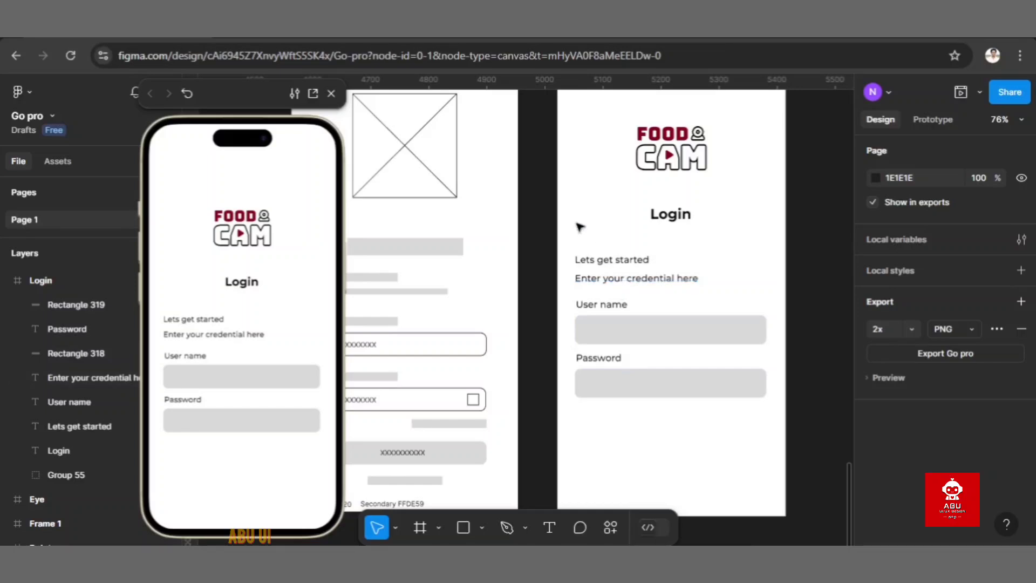
# Step: Shift the two intro text lines, the FOOD CAM logo and the Login heading upward to space out the layout
pyautogui.moveTo(589, 241); pyautogui.dragTo(644, 265)
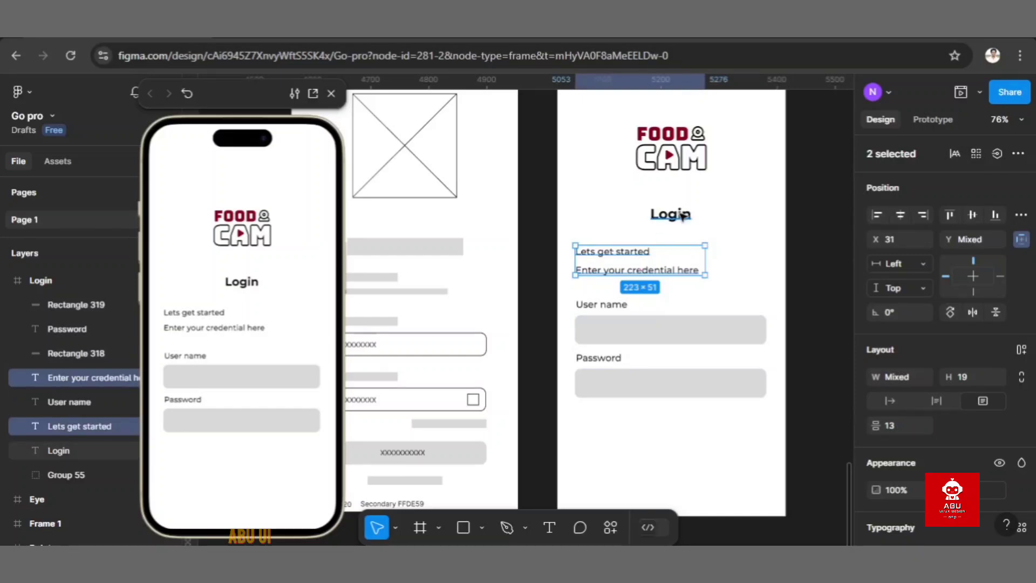
pyautogui.click(687, 181)
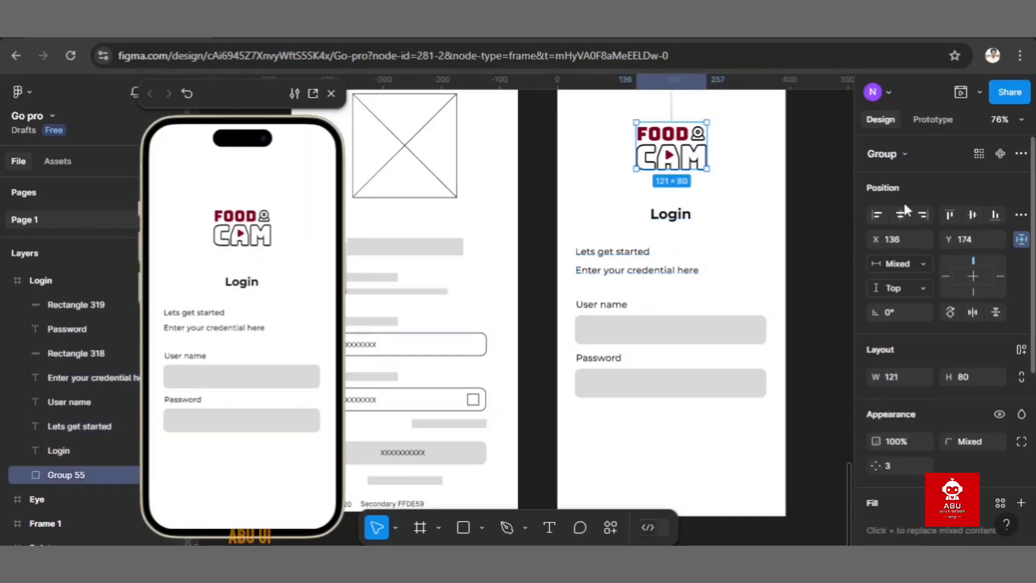
pyautogui.scroll(3, 761, 206)
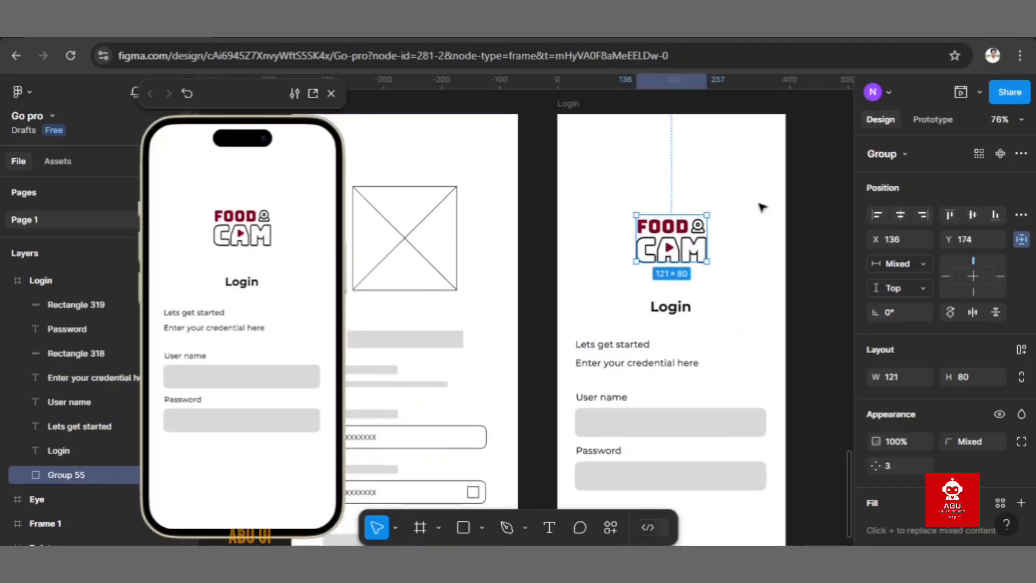
pyautogui.moveTo(687, 237); pyautogui.dragTo(687, 209)
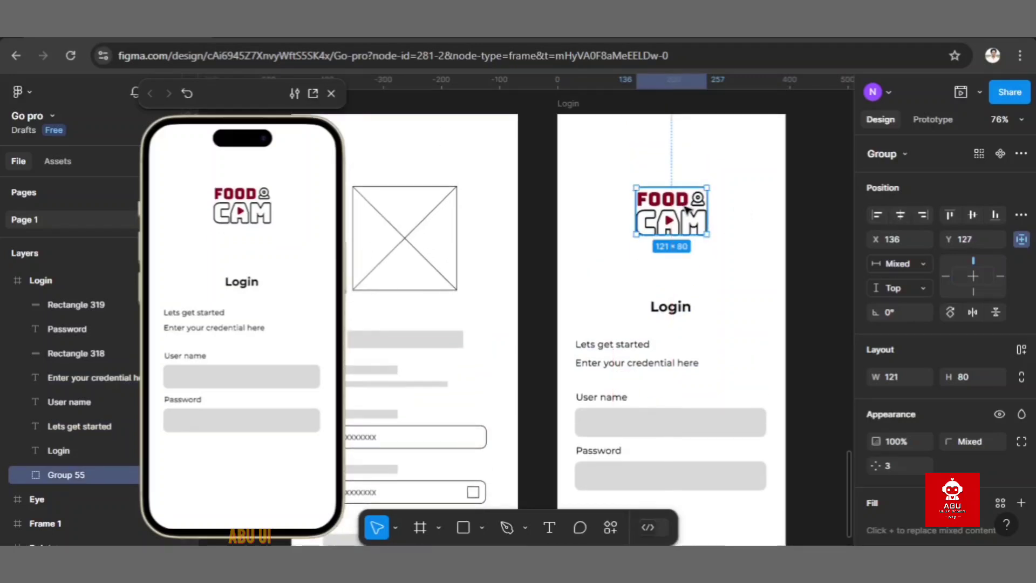
pyautogui.click(684, 307)
pyautogui.moveTo(683, 307)
pyautogui.mouseDown()
pyautogui.moveTo(682, 280)
pyautogui.moveTo(684, 295)
pyautogui.mouseUp()
pyautogui.click(715, 365)
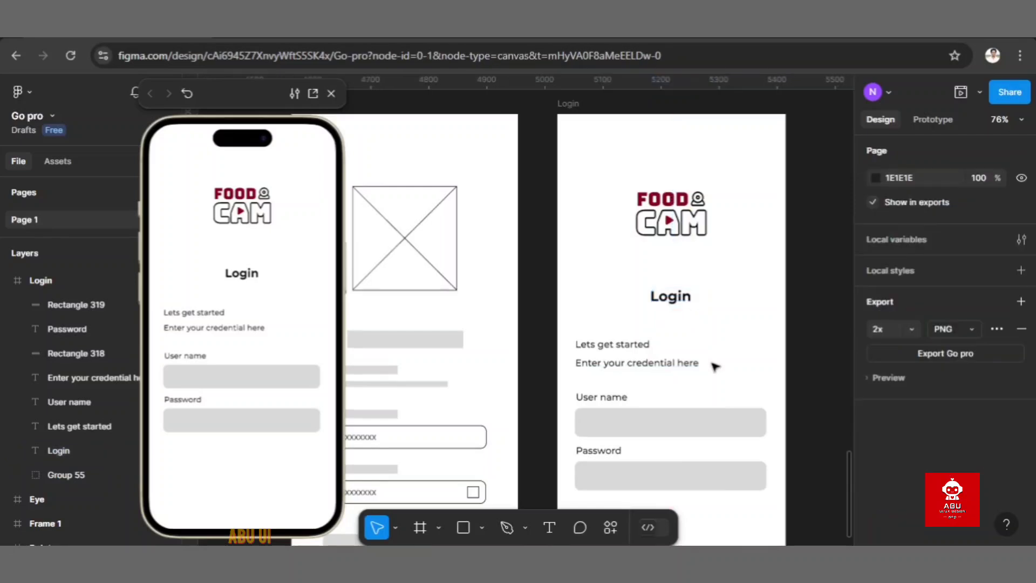
# Step: Launch the IconScout plugin, move its window clear of the Login frame and search its icons for "user"
pyautogui.scroll(-3, 715, 365)
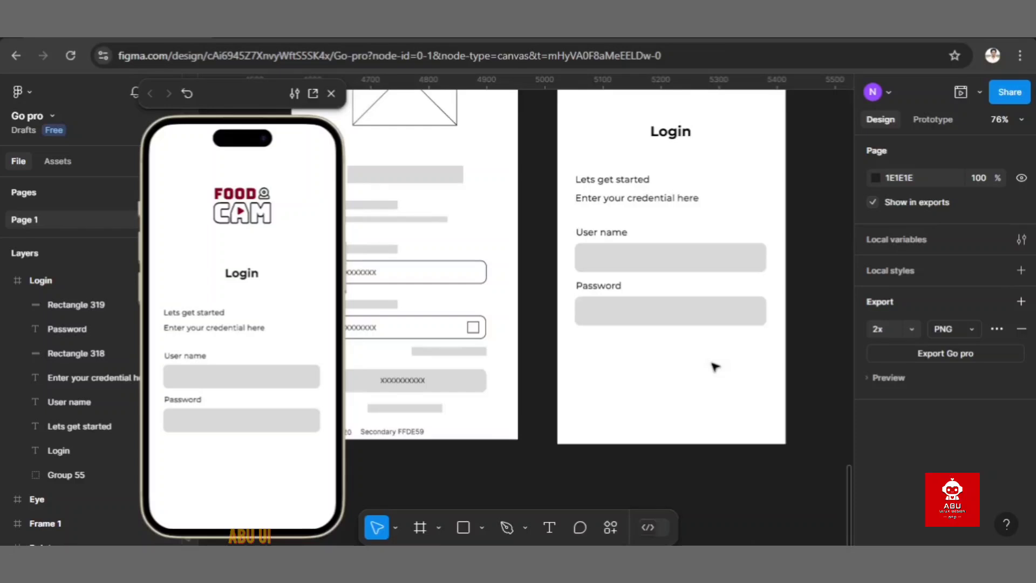
pyautogui.click(614, 530)
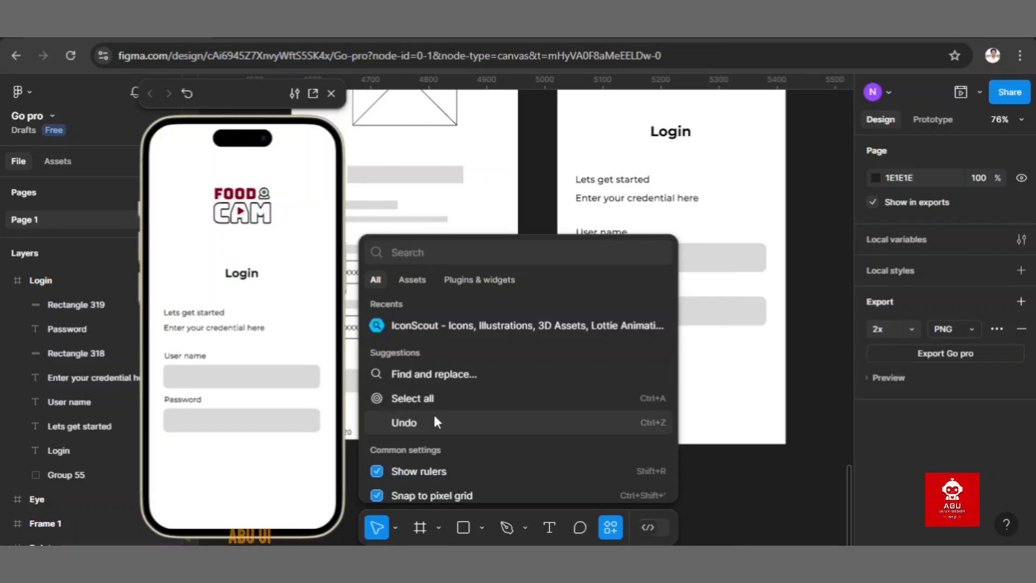
pyautogui.click(488, 326)
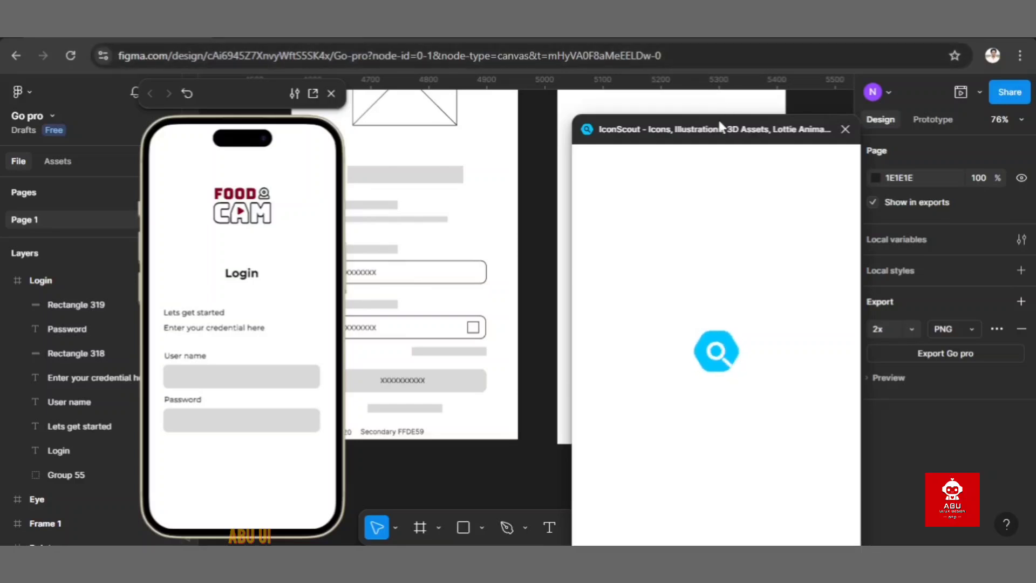
pyautogui.moveTo(720, 125); pyautogui.dragTo(802, 116)
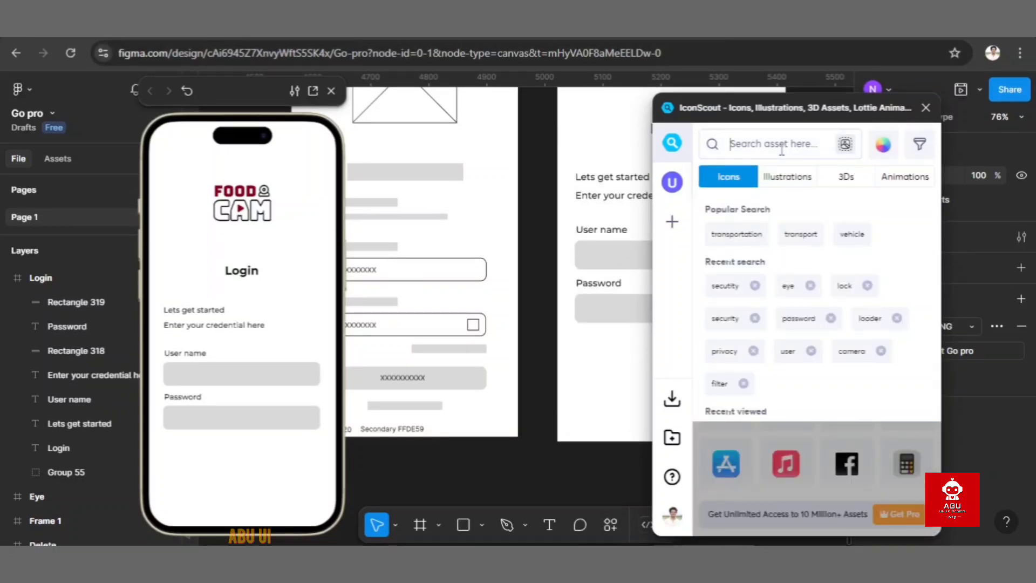
pyautogui.write('user')
pyautogui.press('Return')
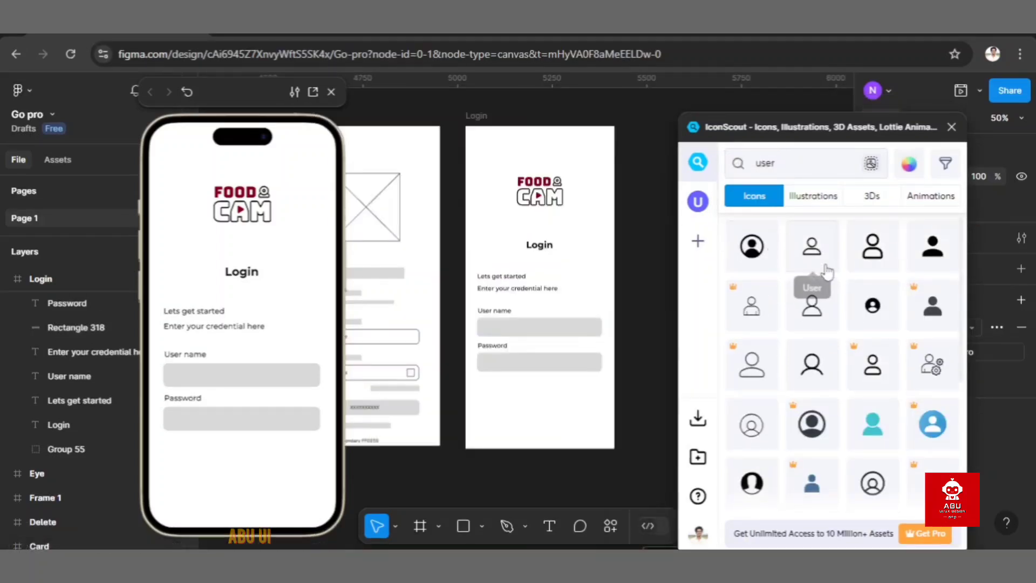
# Step: Insert the bold outlined user icon as SVG with the Login frame selected
pyautogui.click(870, 255)
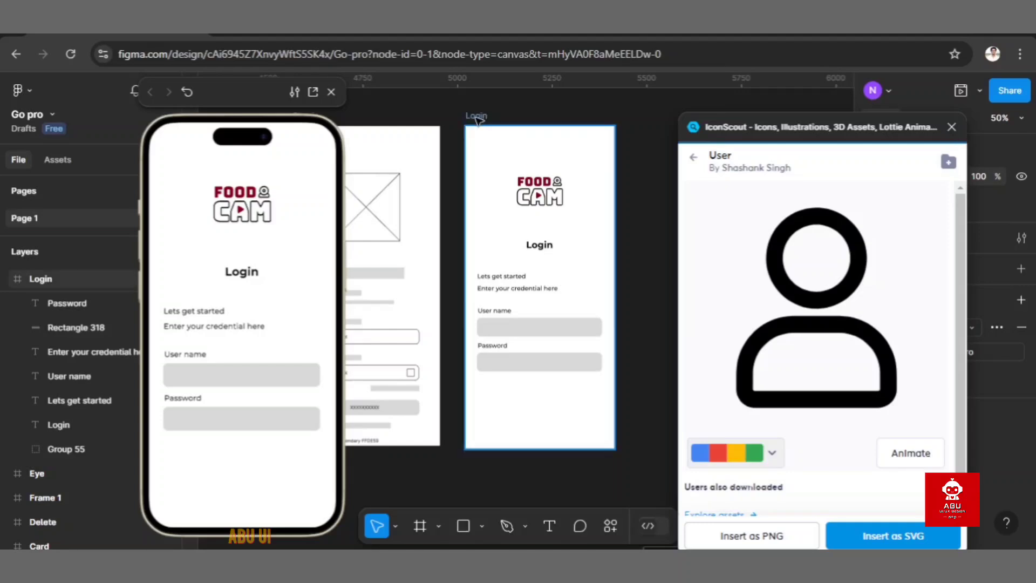
pyautogui.click(477, 117)
pyautogui.click(893, 536)
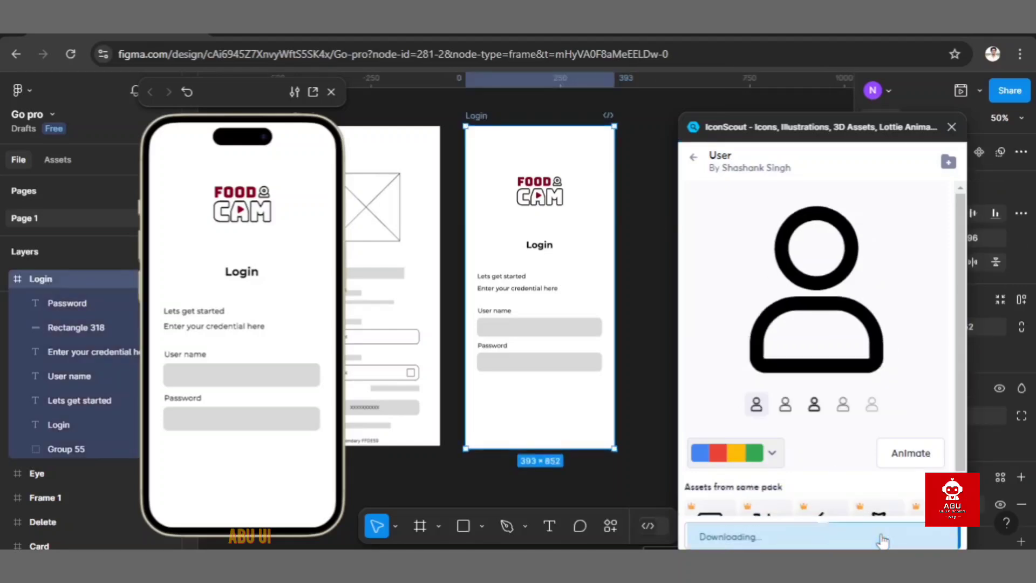
# Step: Move the IconScout window out of the way and select the vector of the inserted user icon
pyautogui.moveTo(847, 127); pyautogui.dragTo(793, 373)
pyautogui.scroll(-1, 515, 205)
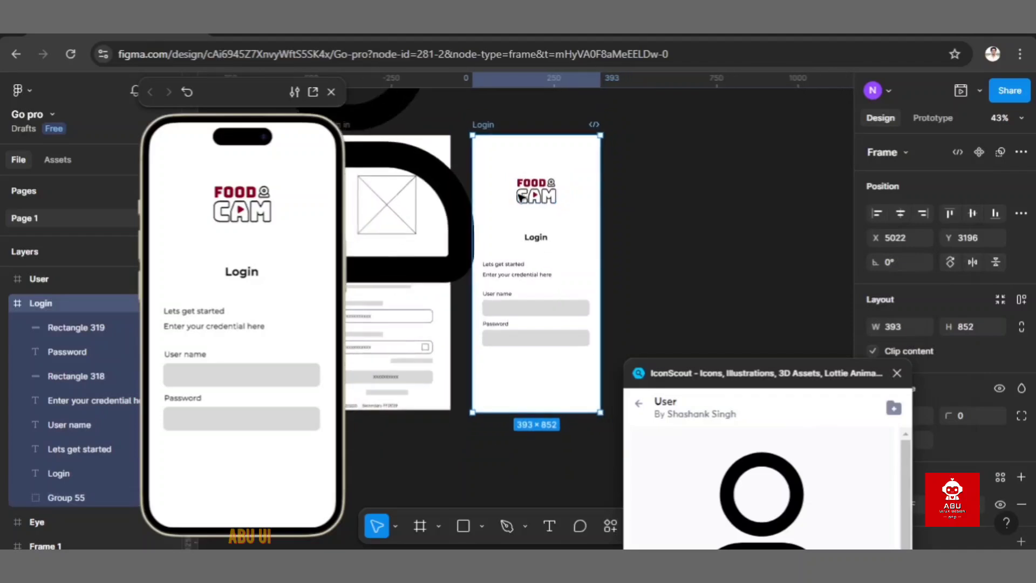
pyautogui.scroll(-2, 473, 193)
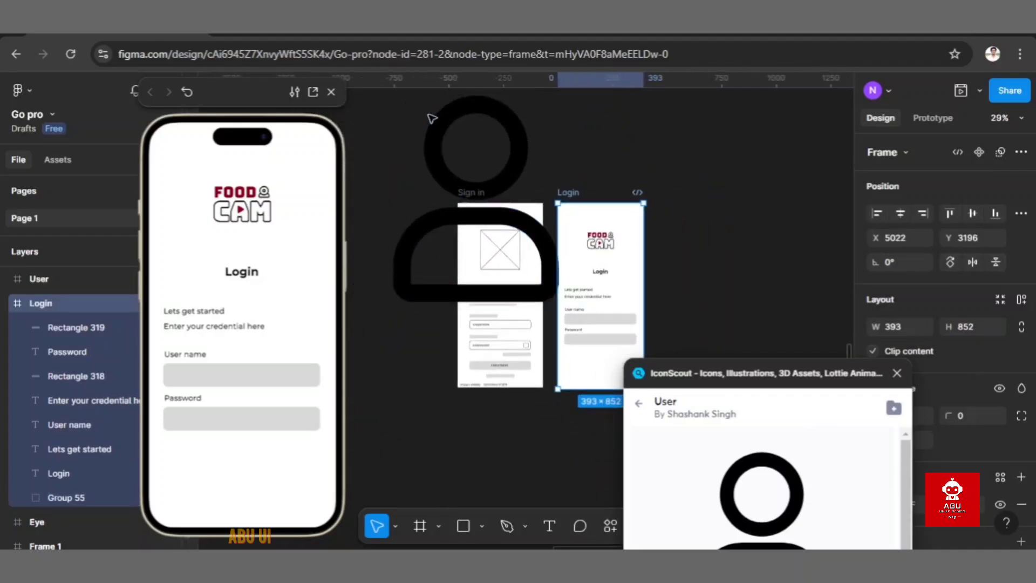
pyautogui.click(435, 123)
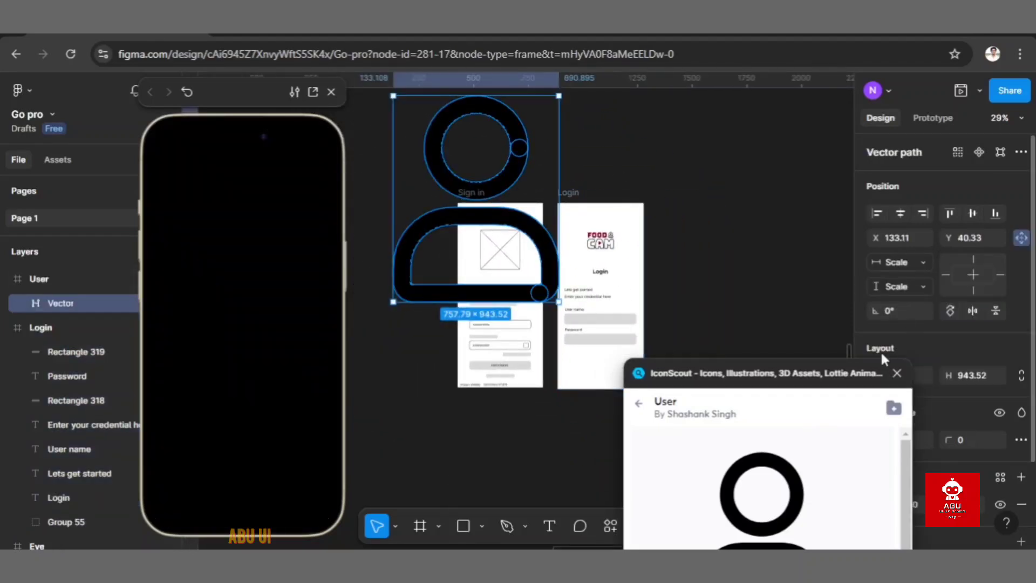
pyautogui.moveTo(848, 376); pyautogui.dragTo(763, 428)
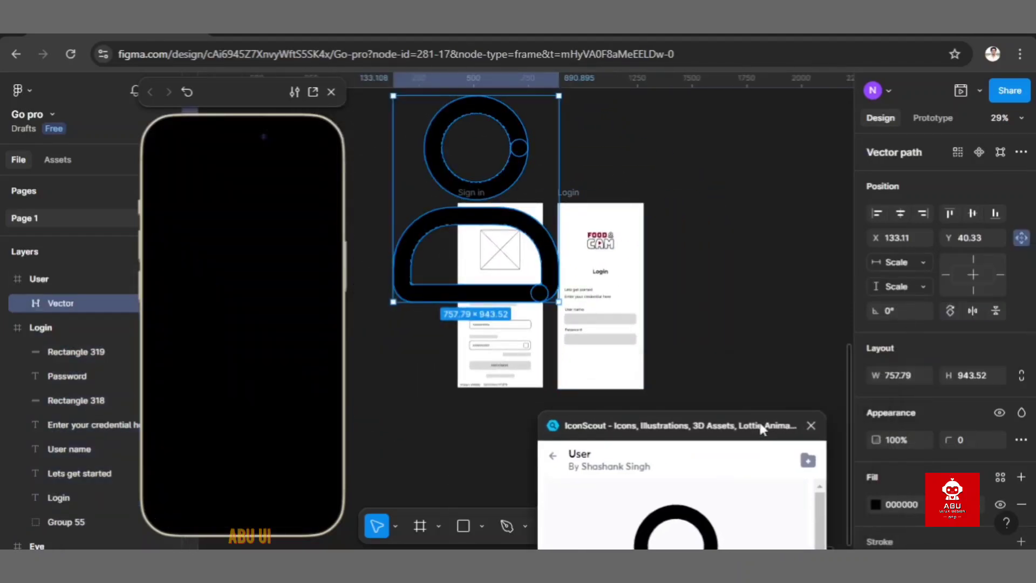
# Step: Try to reduce the user icon's height by 930 without locking its proportions
pyautogui.click(985, 375)
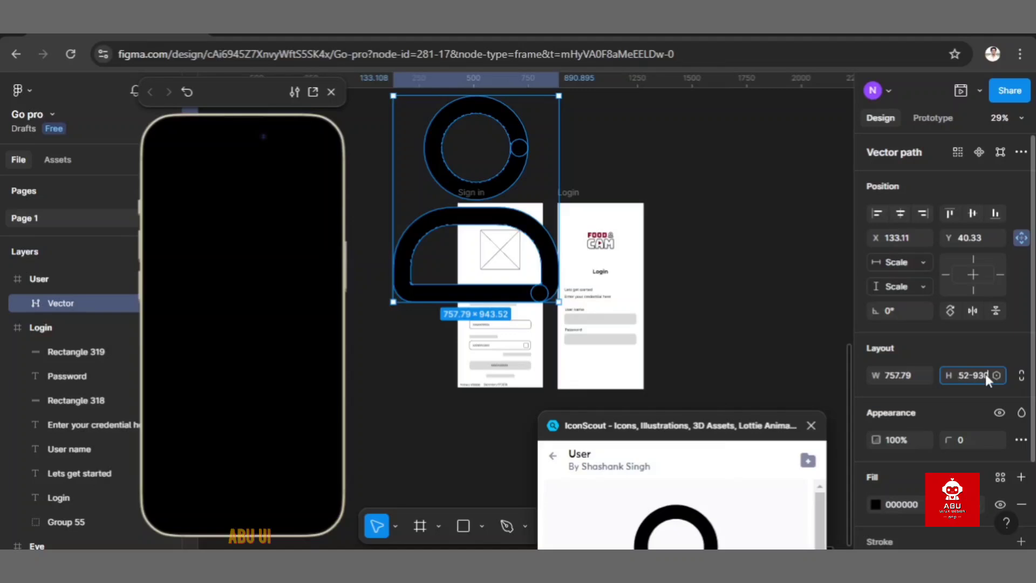
pyautogui.press('Return')
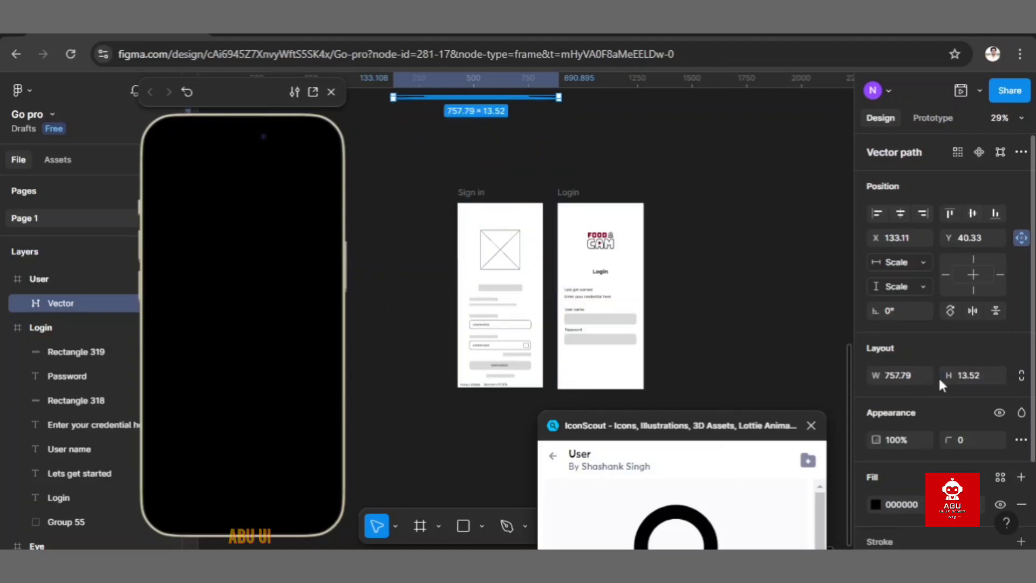
pyautogui.hotkey('ctrl', 'z')
# Step: Lock the user icon's aspect ratio and reduce its height to 13.52
pyautogui.click(1022, 377)
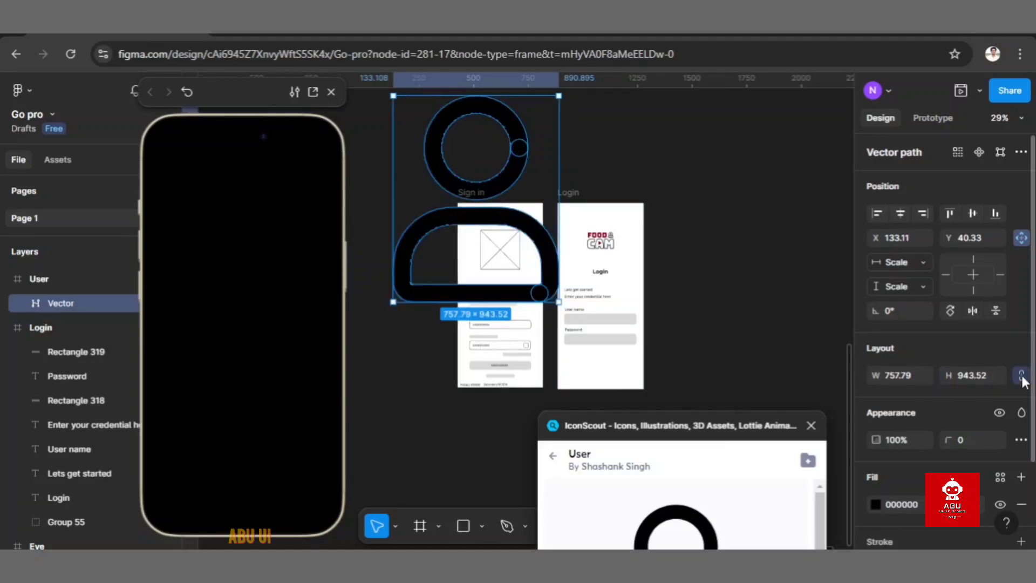
pyautogui.click(986, 380)
pyautogui.press('Return')
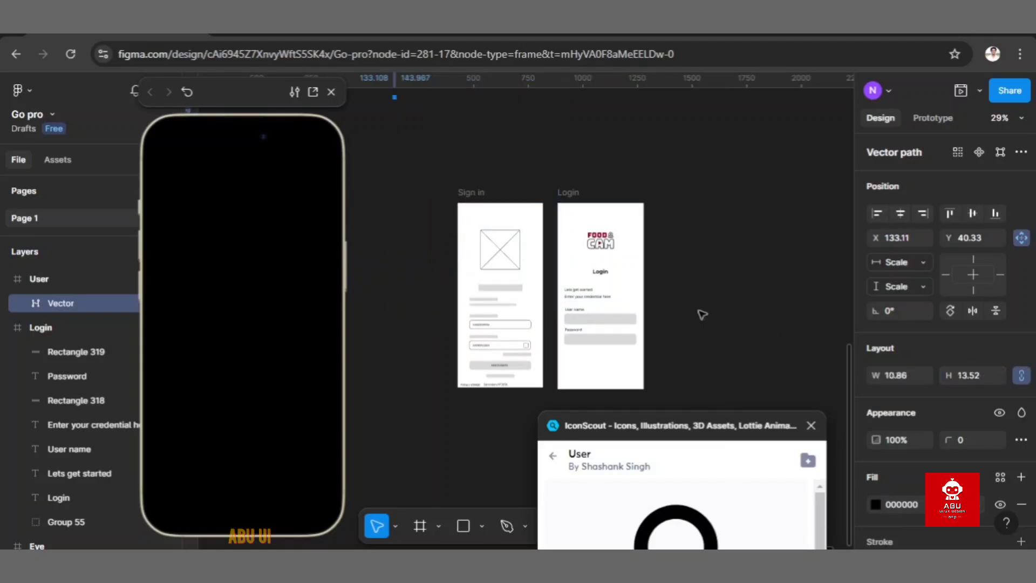
pyautogui.scroll(5, 442, 113)
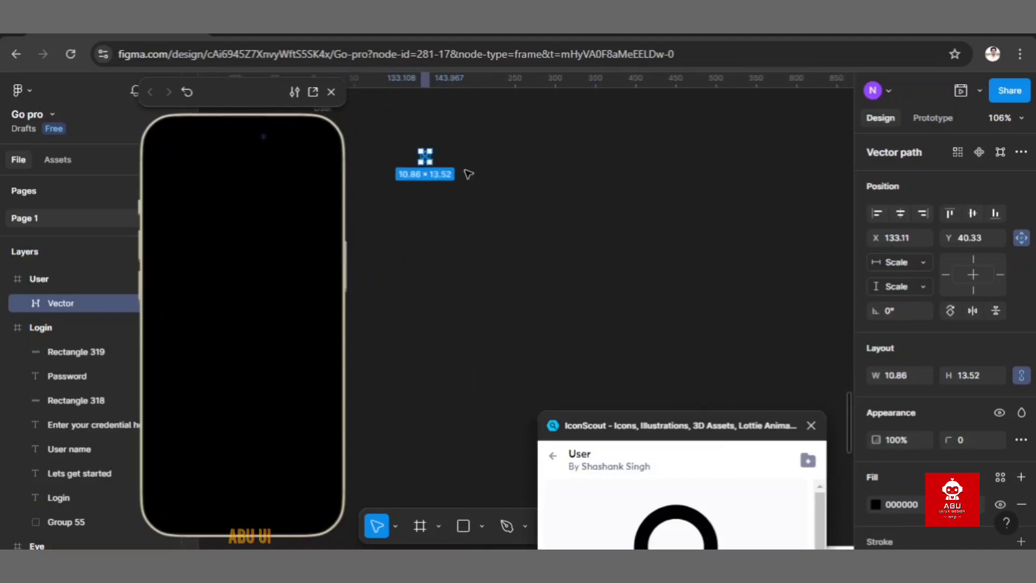
# Step: Increase the user icon's height by 10 to 23.52 and place it at the start of the User name field
pyautogui.scroll(3, 468, 171)
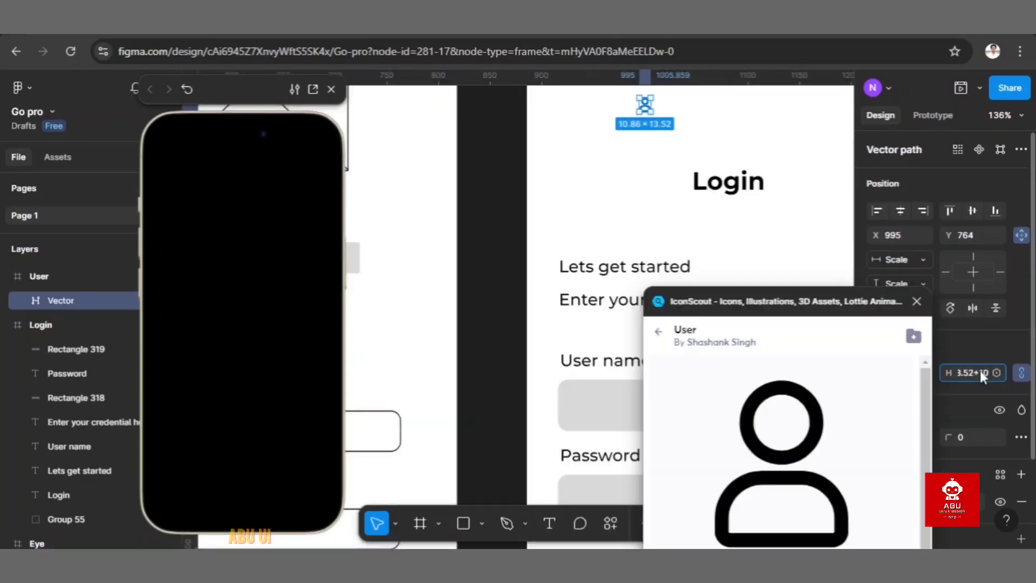
pyautogui.press('Return')
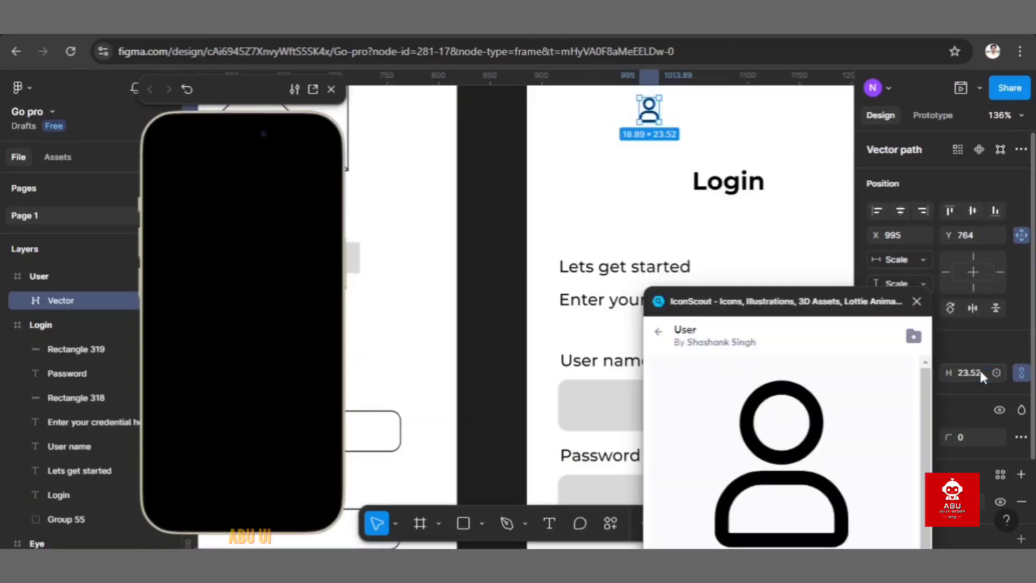
pyautogui.moveTo(651, 117); pyautogui.dragTo(596, 413)
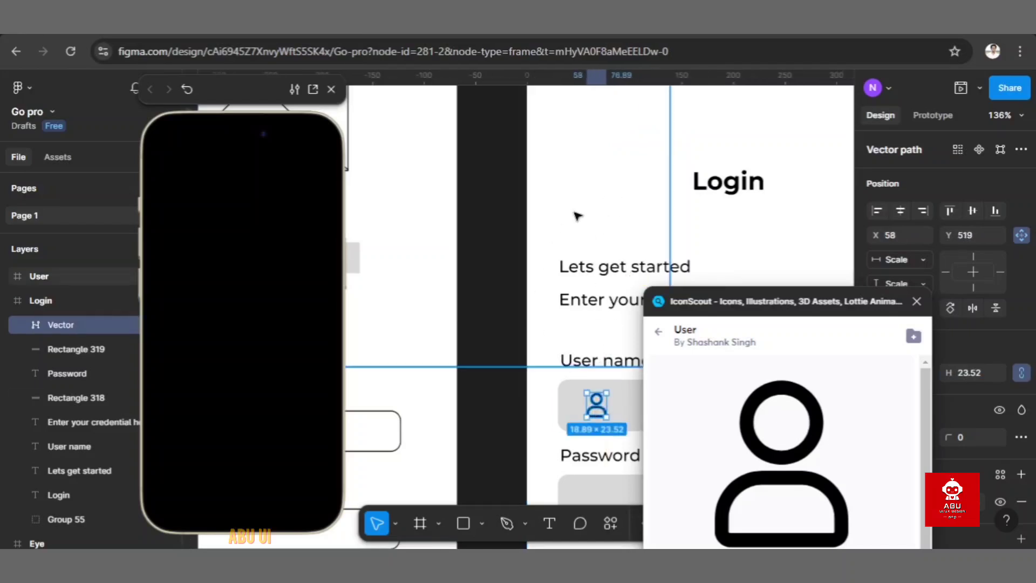
pyautogui.scroll(-5, 576, 215)
pyautogui.scroll(5, 561, 254)
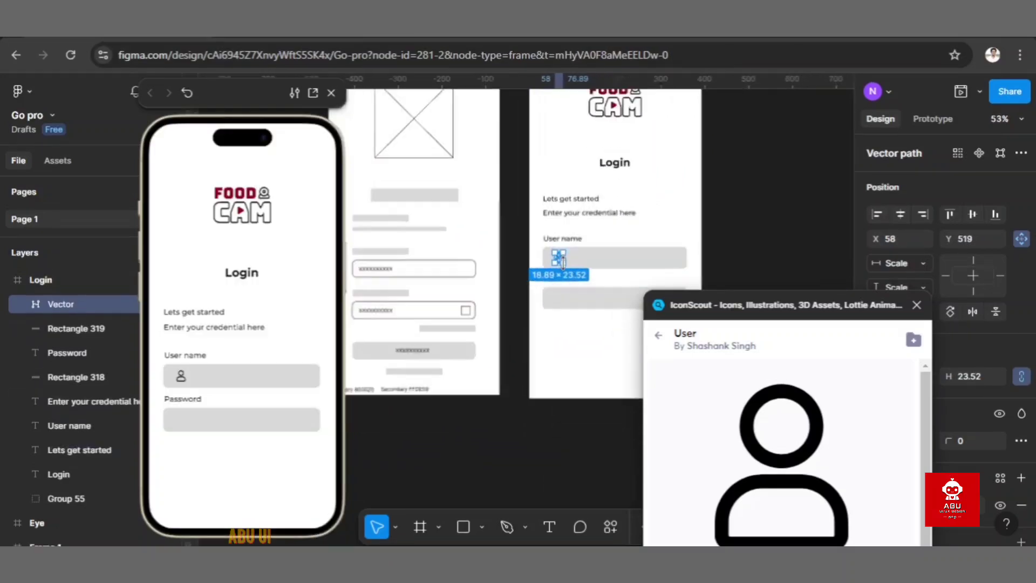
pyautogui.moveTo(558, 254); pyautogui.dragTo(548, 251)
pyautogui.scroll(-3, 549, 251)
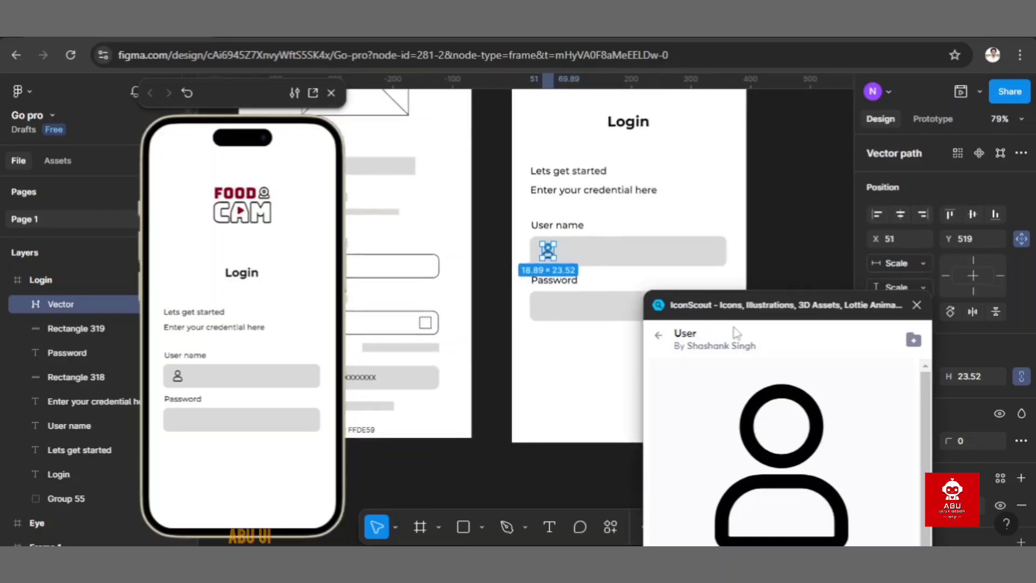
# Step: Move the IconScout window aside, return to its icon search and search for "lock"
pyautogui.moveTo(782, 305); pyautogui.dragTo(852, 150)
pyautogui.click(729, 185)
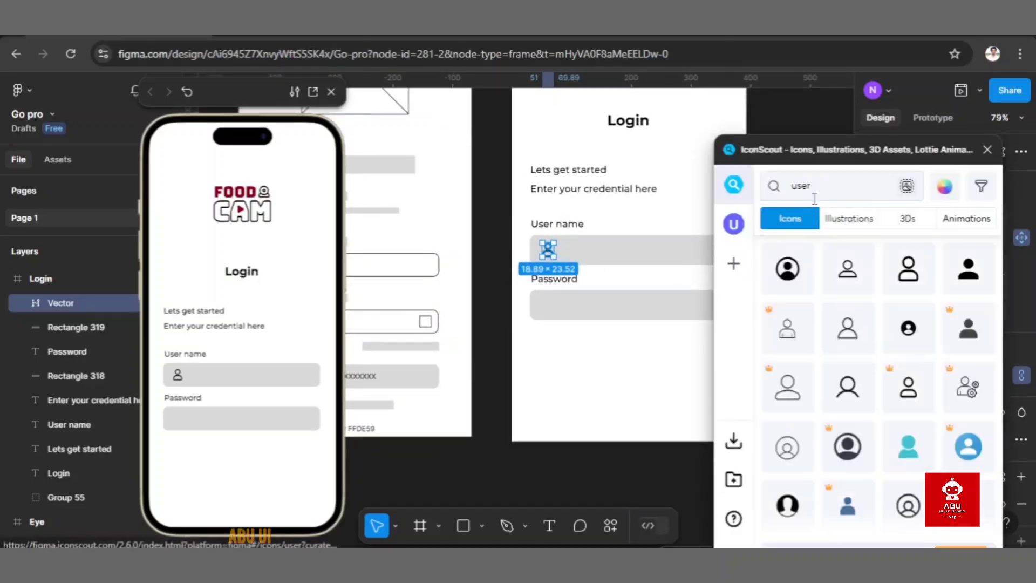
pyautogui.click(794, 189)
pyautogui.press('BackSpace')
pyautogui.write('pass')
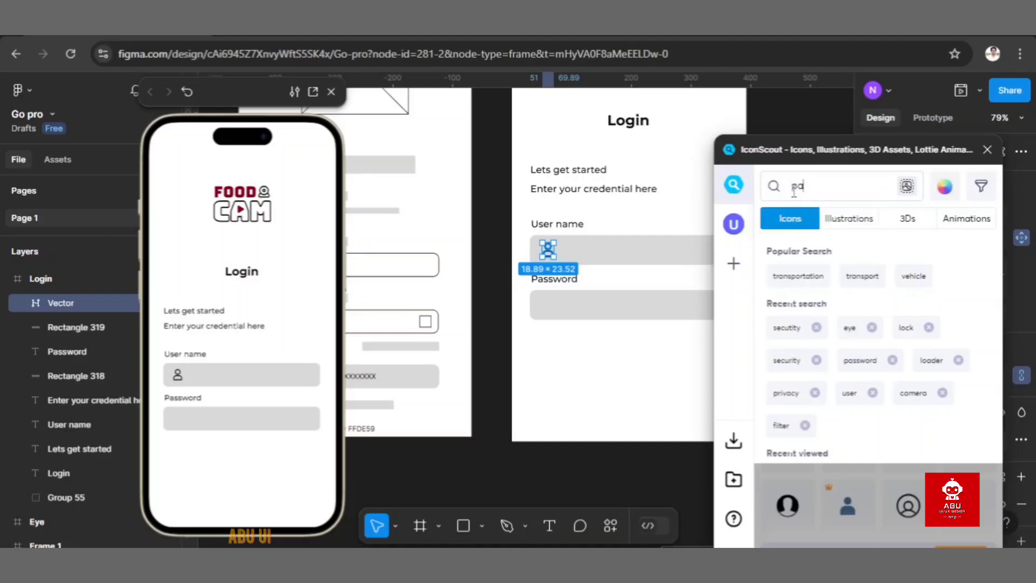
pyautogui.press('BackSpace')
pyautogui.press('BackSpace')
pyautogui.press('BackSpace')
pyautogui.press('BackSpace')
pyautogui.write('l')
pyautogui.press('Return')
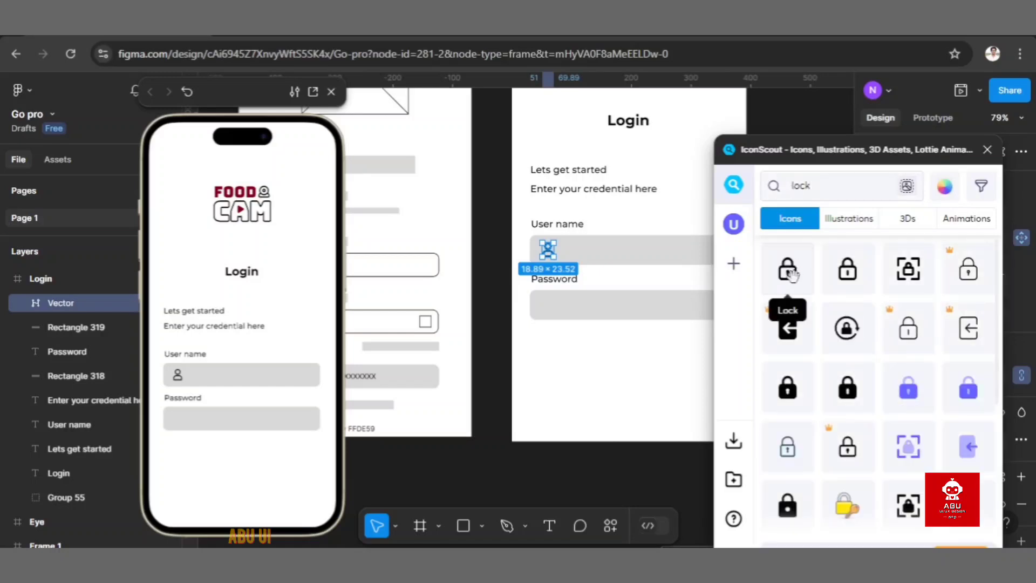
# Step: Open the outlined Lock icon by Unicons Font and select the Login frame as its destination
pyautogui.click(788, 270)
pyautogui.keyDown('ctrl'); pyautogui.scroll(-4, 653, 247); pyautogui.keyUp('ctrl')
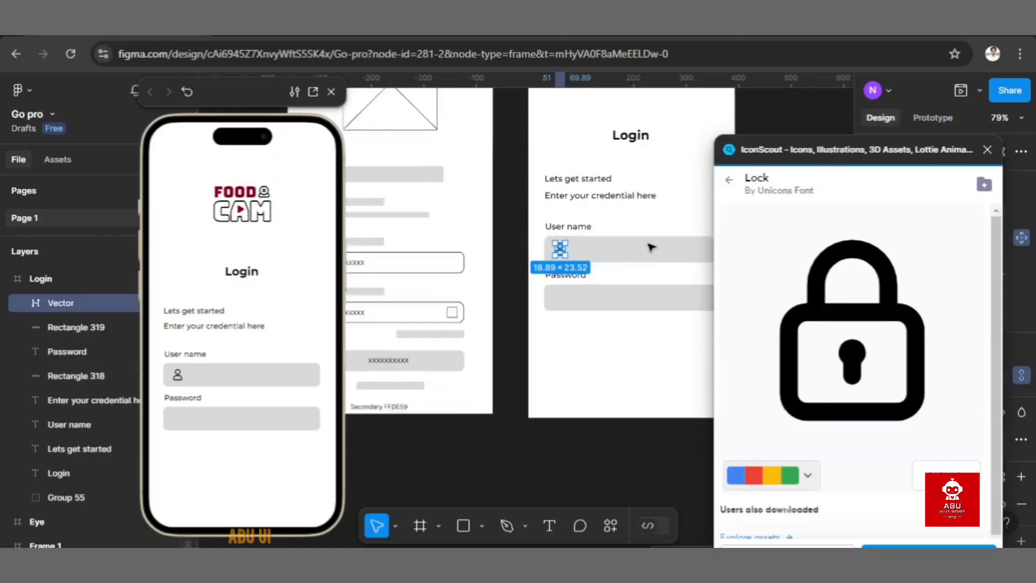
pyautogui.scroll(3, 652, 247)
pyautogui.hscroll(2, 651, 247)
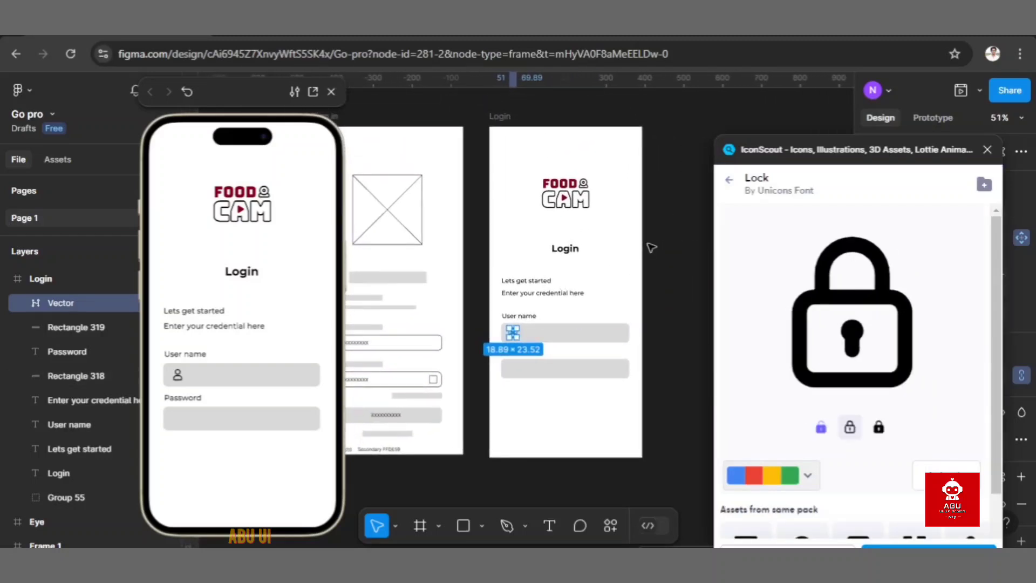
pyautogui.click(504, 116)
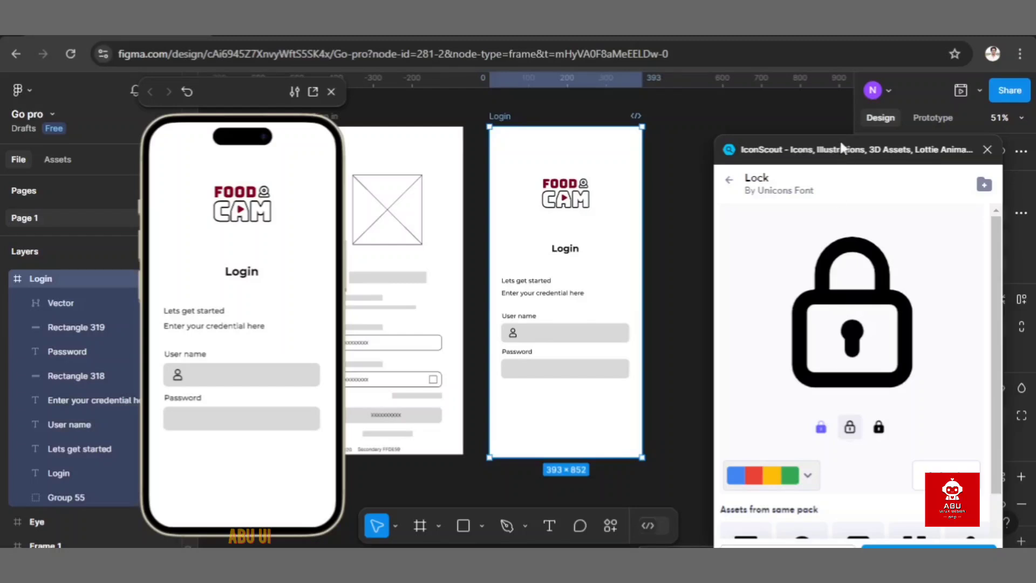
pyautogui.moveTo(846, 152); pyautogui.dragTo(865, 112)
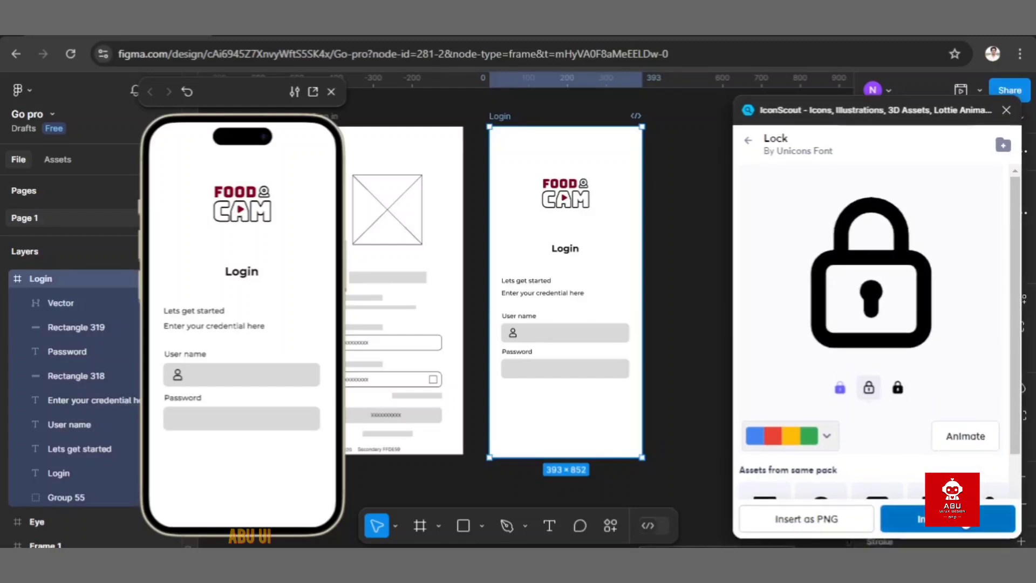
pyautogui.click(965, 523)
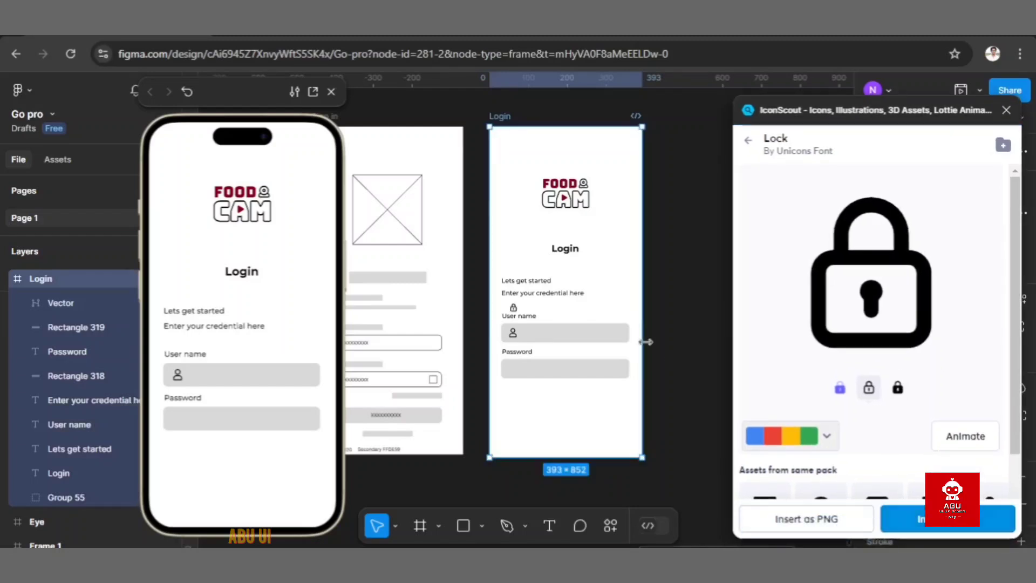
pyautogui.scroll(5, 518, 305)
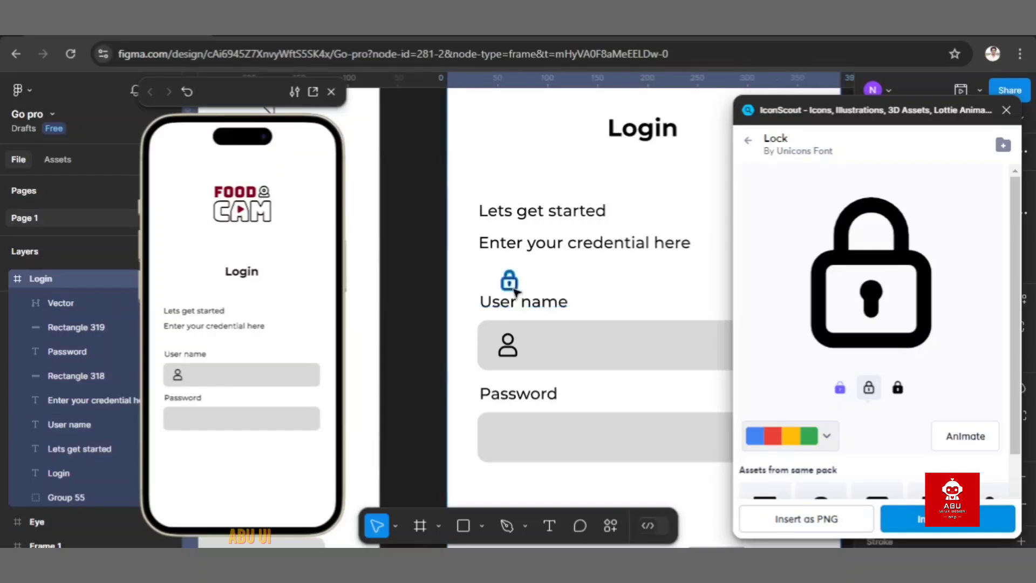
pyautogui.moveTo(518, 304); pyautogui.dragTo(512, 397)
pyautogui.hotkey('ctrl', 'z')
pyautogui.hotkey('ctrl', 'z')
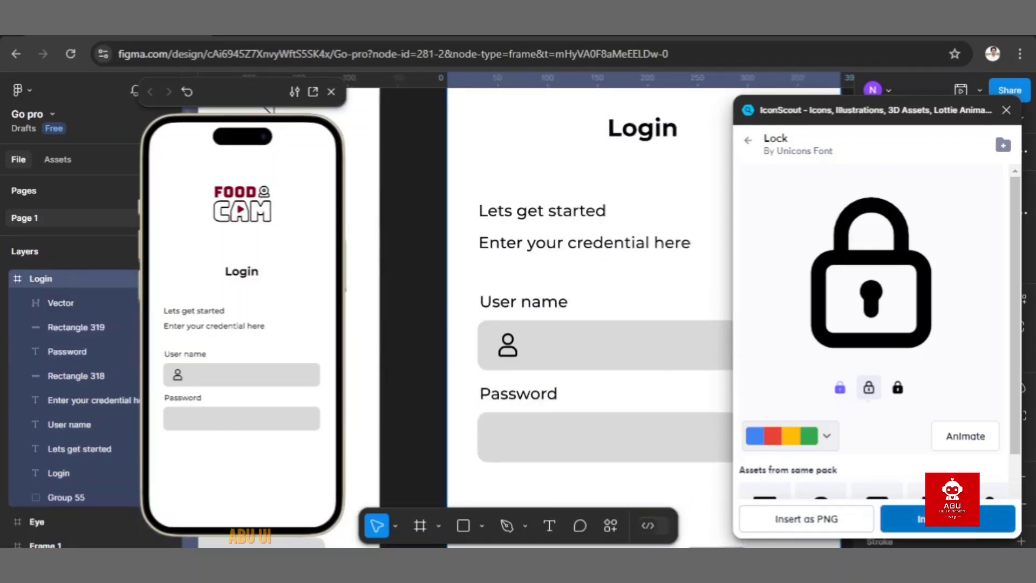
# Step: Insert the lock icon as SVG and place its vector at the start of the Password field
pyautogui.click(947, 519)
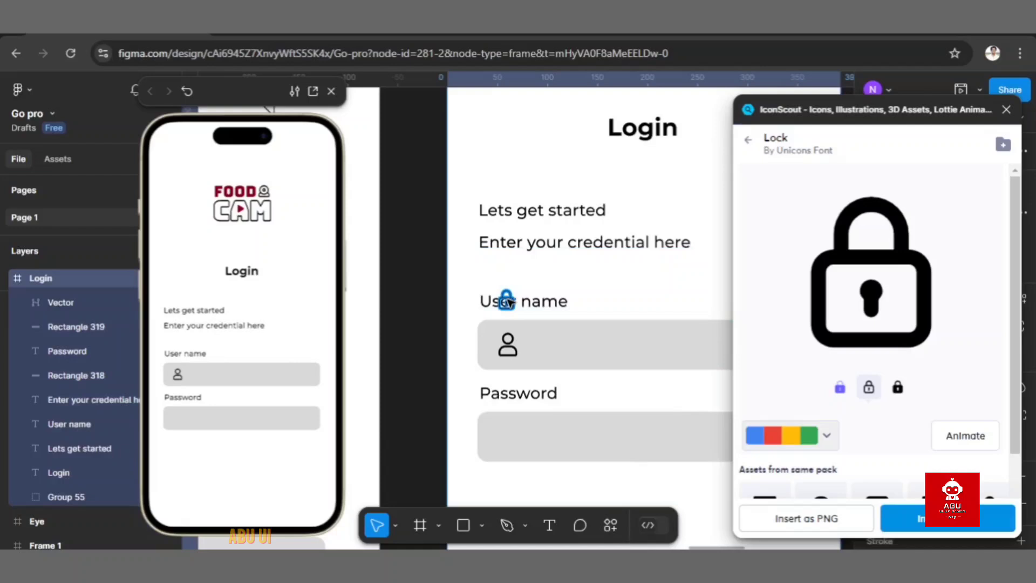
pyautogui.click(508, 300)
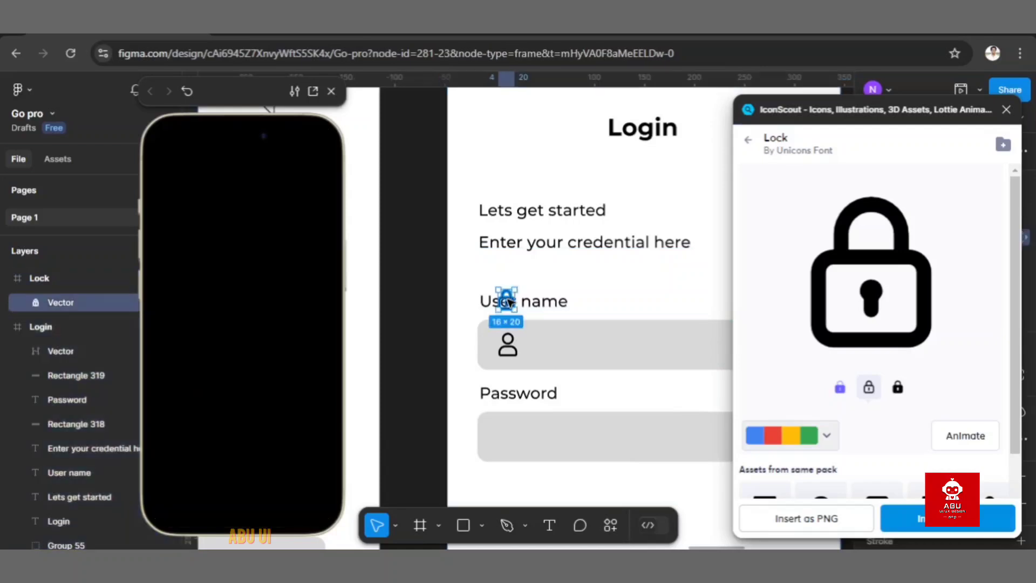
pyautogui.moveTo(511, 319); pyautogui.dragTo(506, 435)
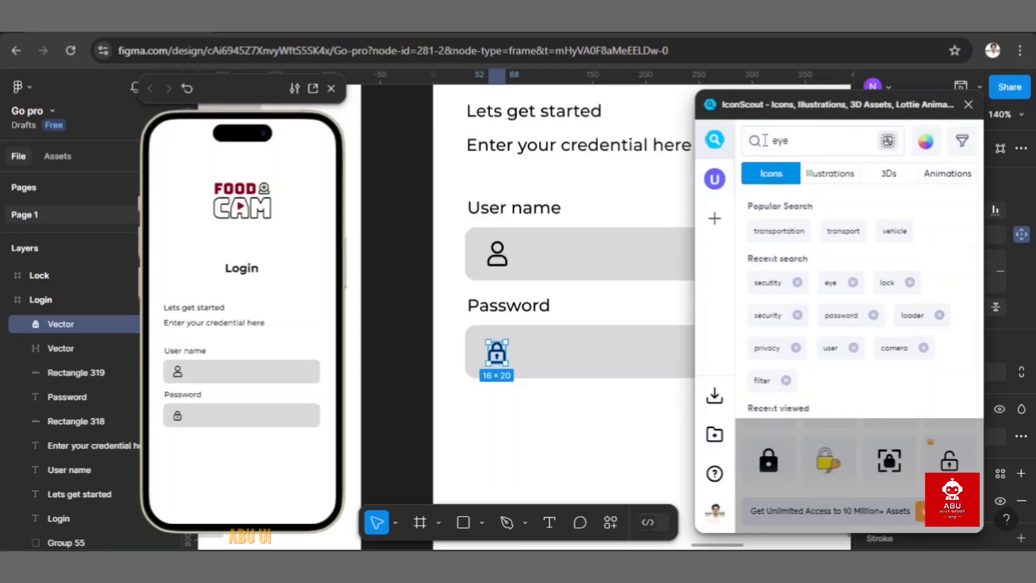
# Step: Search IconScout for "eye" and insert the crossed-out Feather eye icon as SVG with the Login frame selected
pyautogui.press('Return')
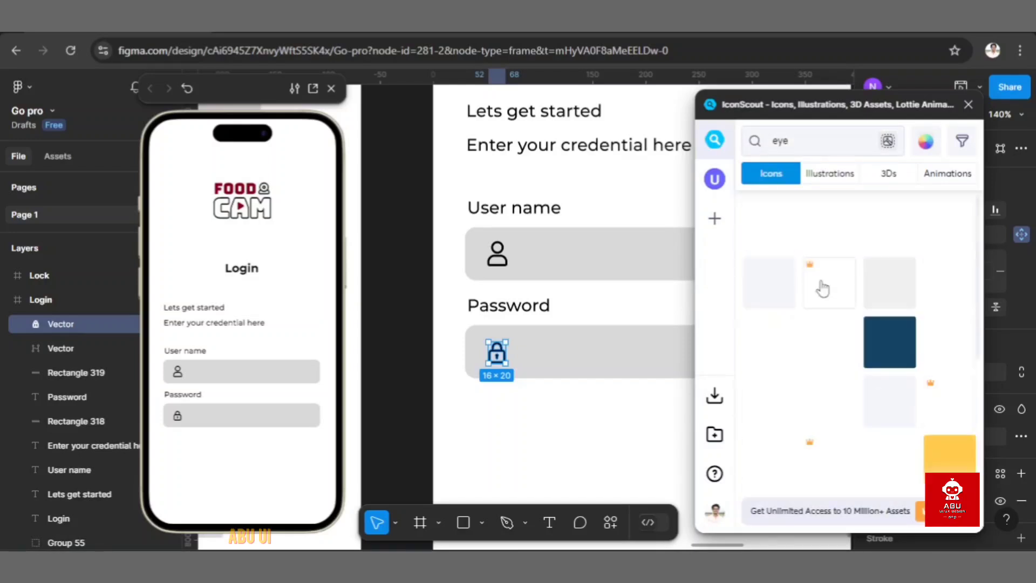
pyautogui.click(764, 291)
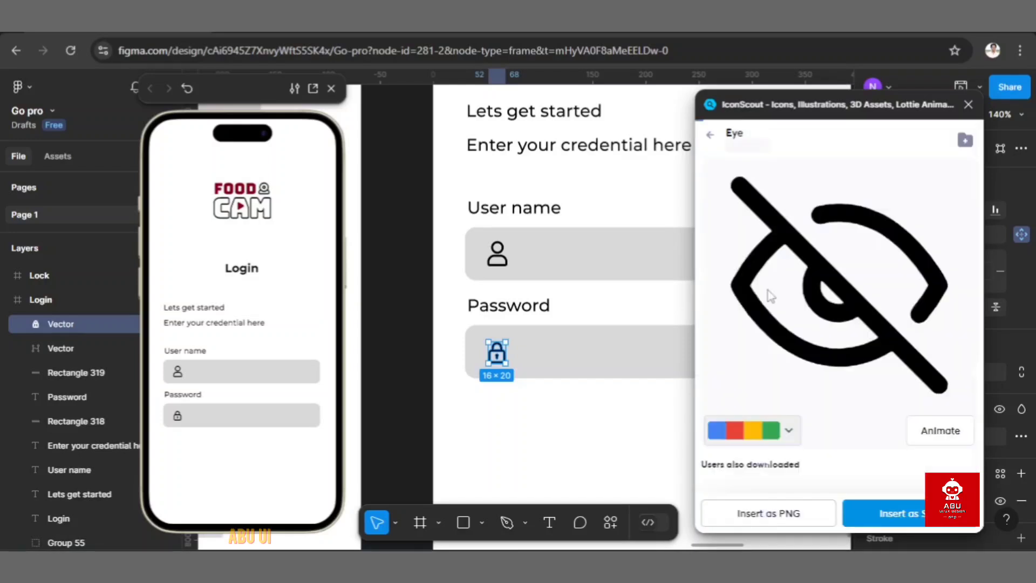
pyautogui.keyDown('ctrl'); pyautogui.scroll(-5, 561, 266); pyautogui.keyUp('ctrl')
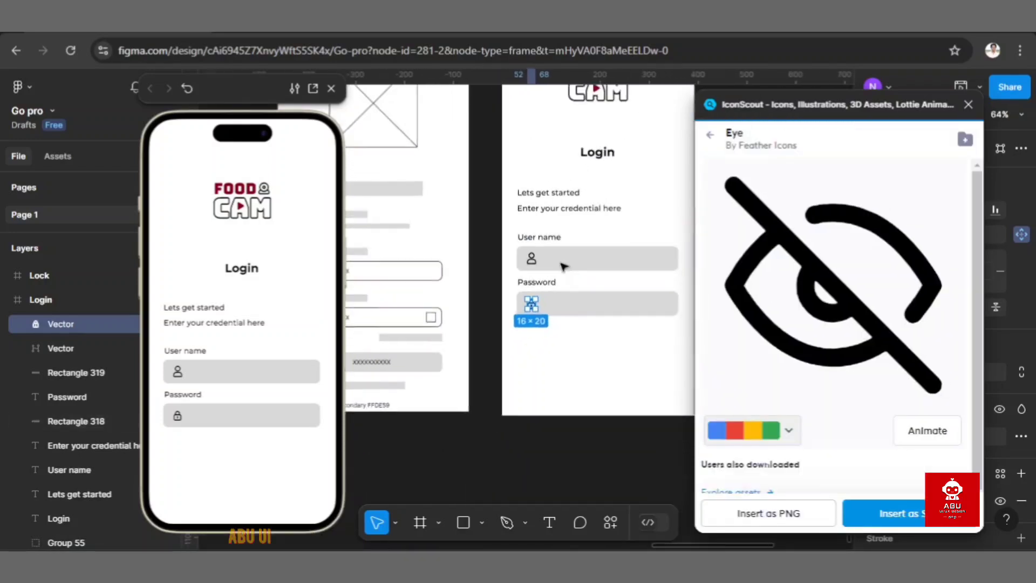
pyautogui.click(612, 328)
pyautogui.scroll(-1, 612, 329)
pyautogui.scroll(2, 613, 329)
pyautogui.click(613, 328)
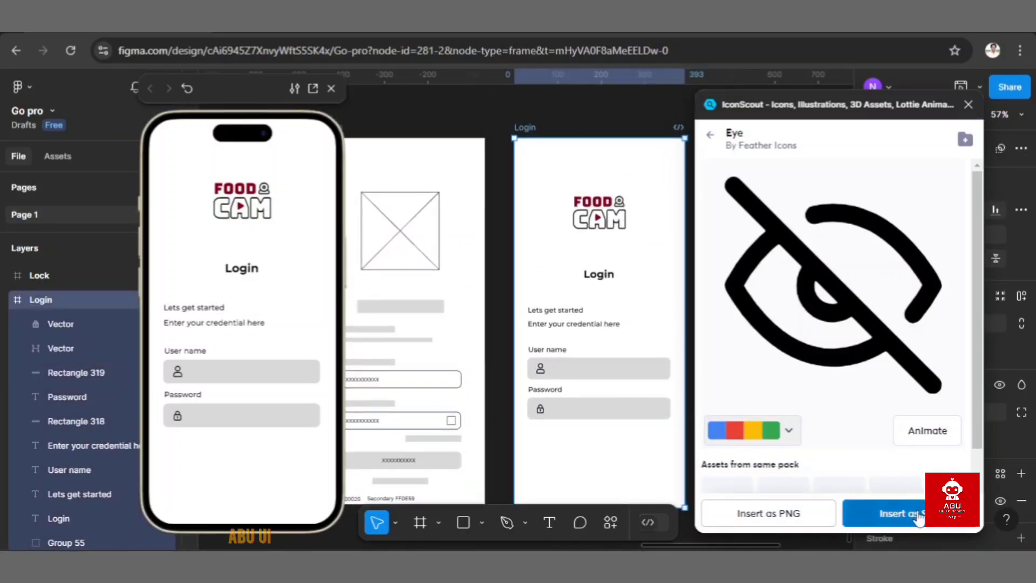
pyautogui.click(885, 513)
# Step: Place the inserted eye icon inside the Password field near its far end, in line with the lock icon
pyautogui.scroll(3, 545, 302)
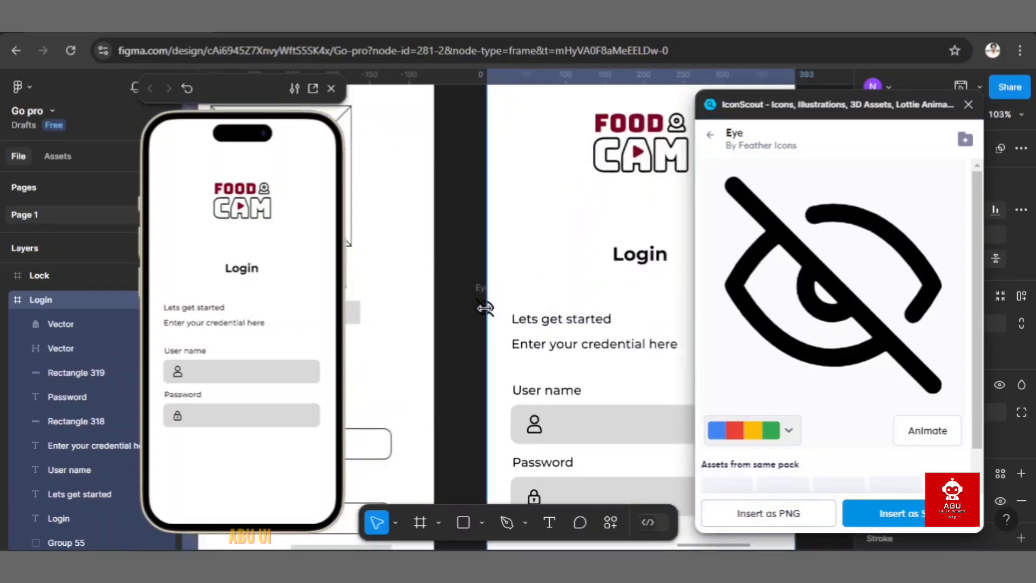
pyautogui.moveTo(483, 306); pyautogui.dragTo(590, 385)
pyautogui.hscroll(3, 590, 385)
pyautogui.scroll(-2, 481, 330)
pyautogui.moveTo(424, 289); pyautogui.dragTo(580, 408)
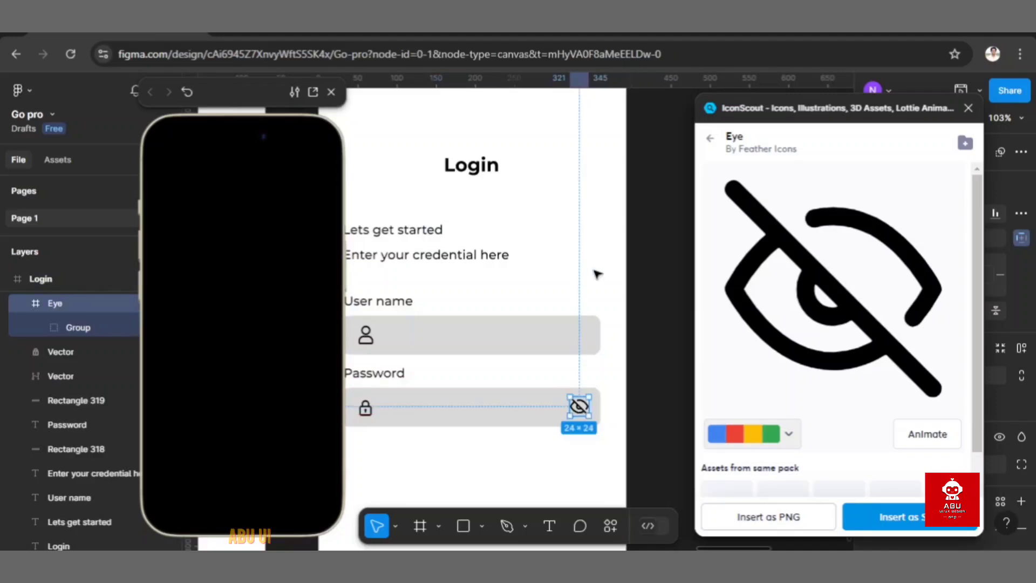
pyautogui.scroll(-3, 596, 273)
pyautogui.click(555, 297)
pyautogui.scroll(3, 556, 297)
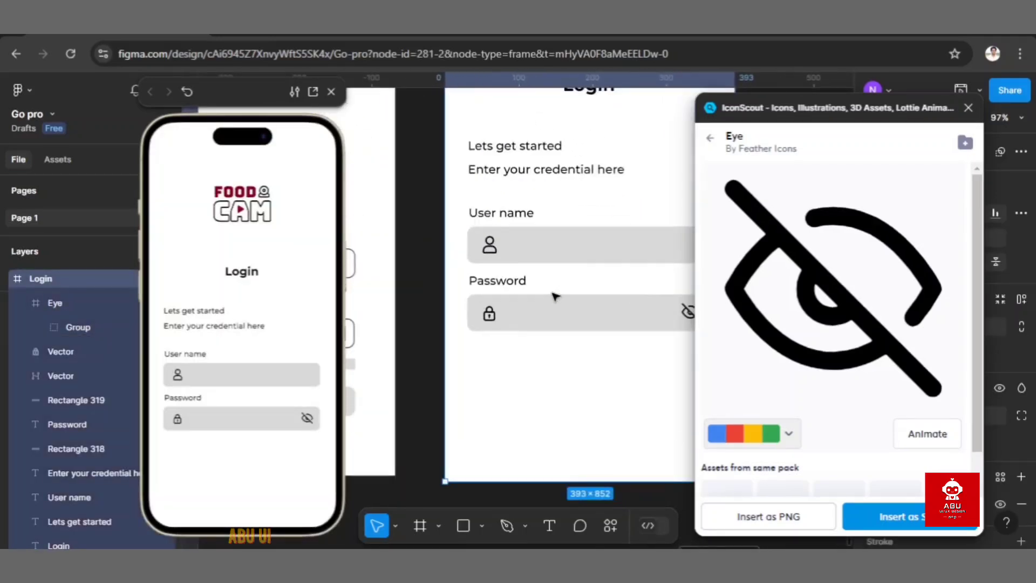
pyautogui.scroll(-2, 497, 252)
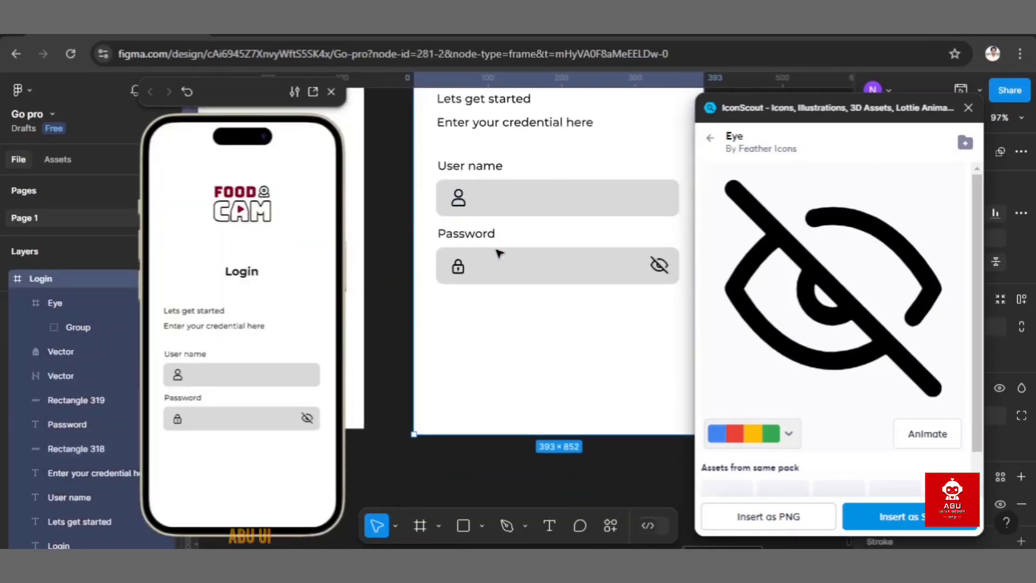
# Step: Align the user icon and the User name field's rectangle on their vertical centers
pyautogui.click(463, 271)
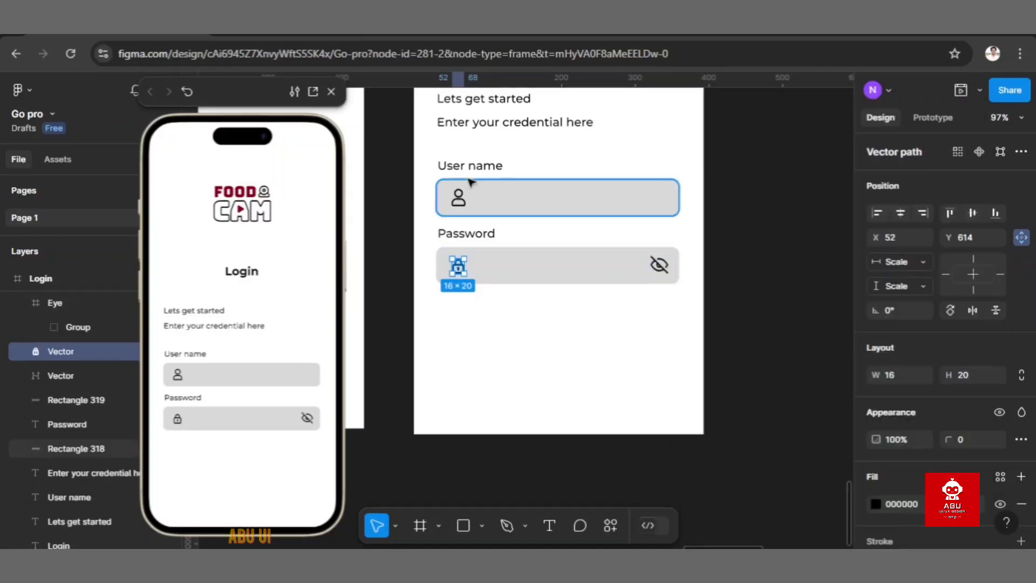
pyautogui.click(457, 197)
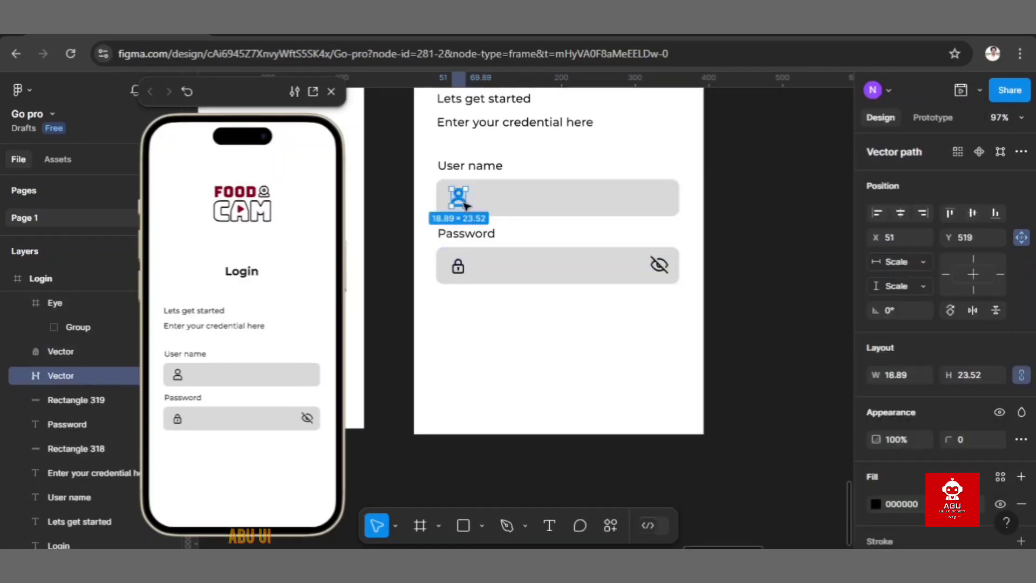
pyautogui.keyDown('shift'); pyautogui.click(546, 204); pyautogui.keyUp('shift')
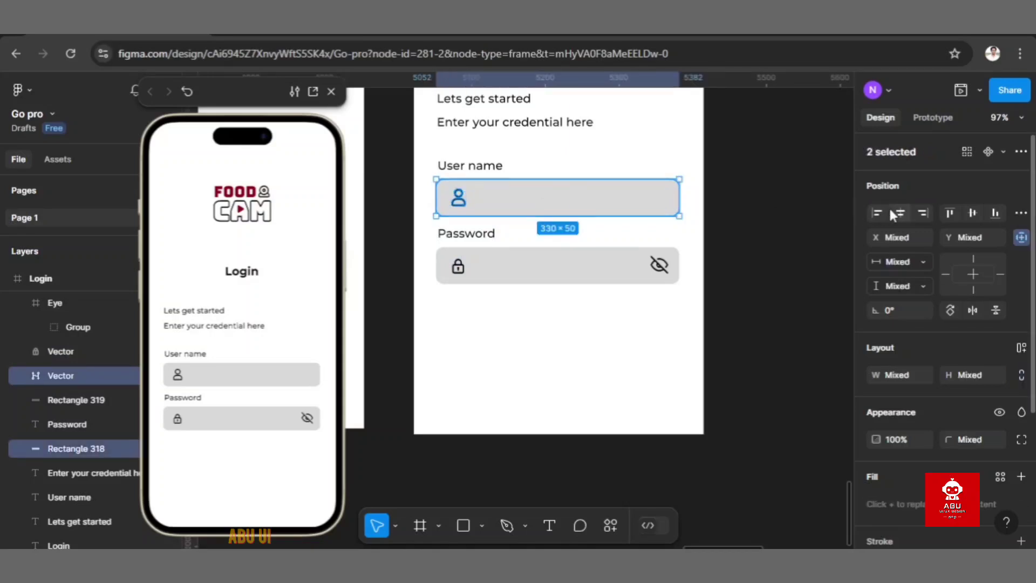
pyautogui.click(973, 213)
# Step: Align the lock icon and the Password field's rectangle on their vertical centers
pyautogui.click(459, 265)
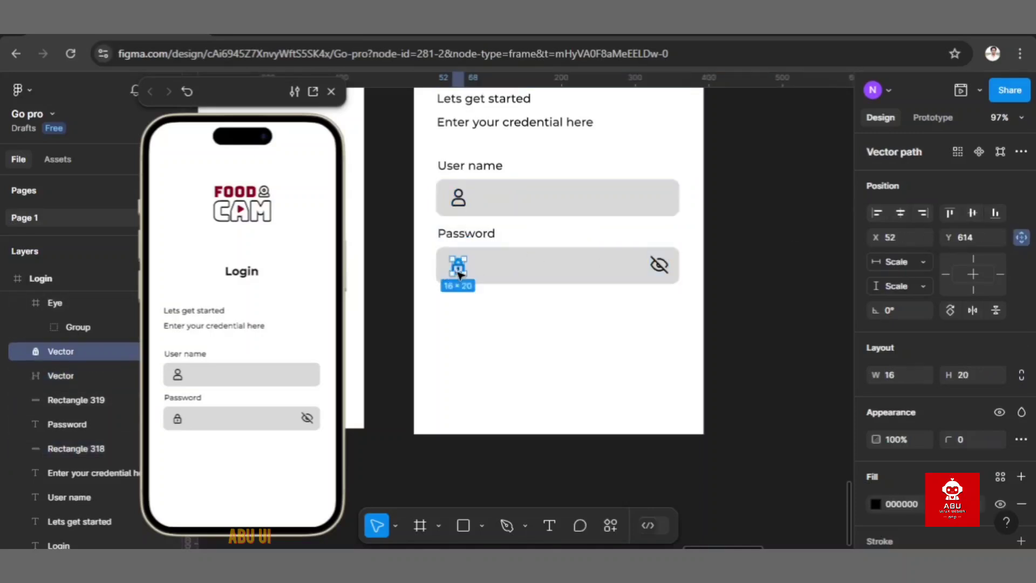
pyautogui.keyDown('shift'); pyautogui.click(521, 268); pyautogui.keyUp('shift')
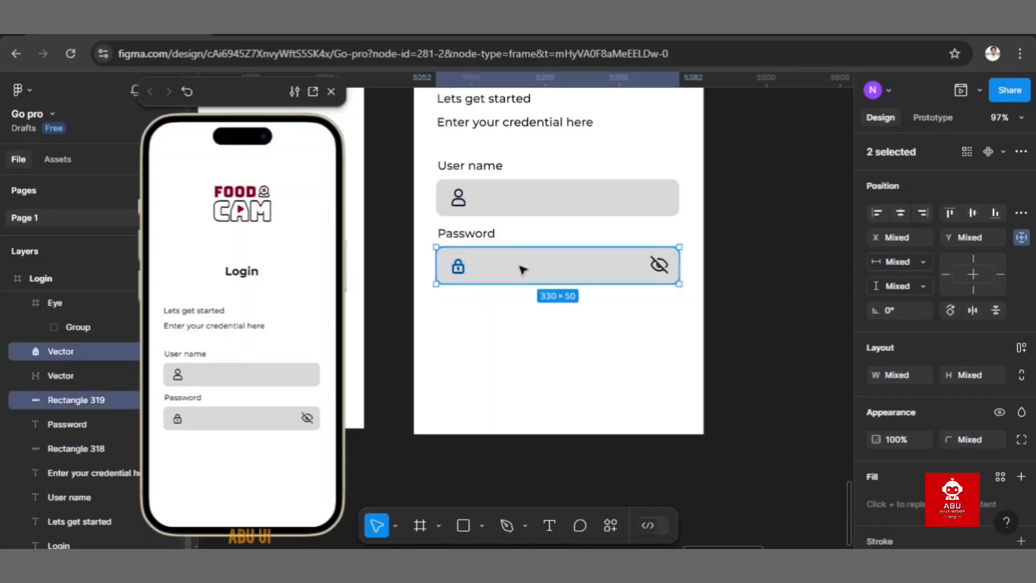
pyautogui.click(974, 213)
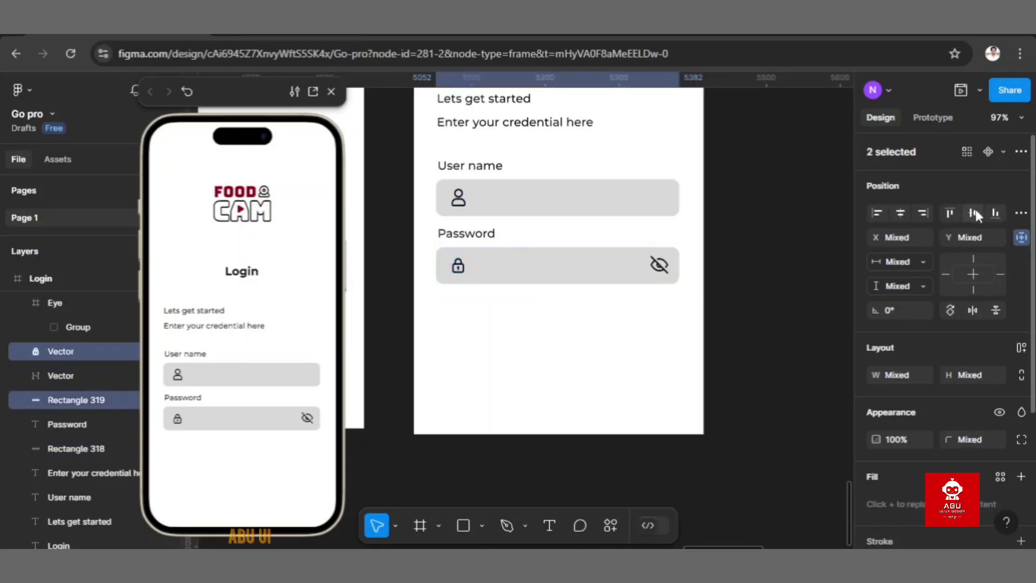
# Step: Lock the eye icon's aspect ratio and set its height to 20
pyautogui.click(661, 265)
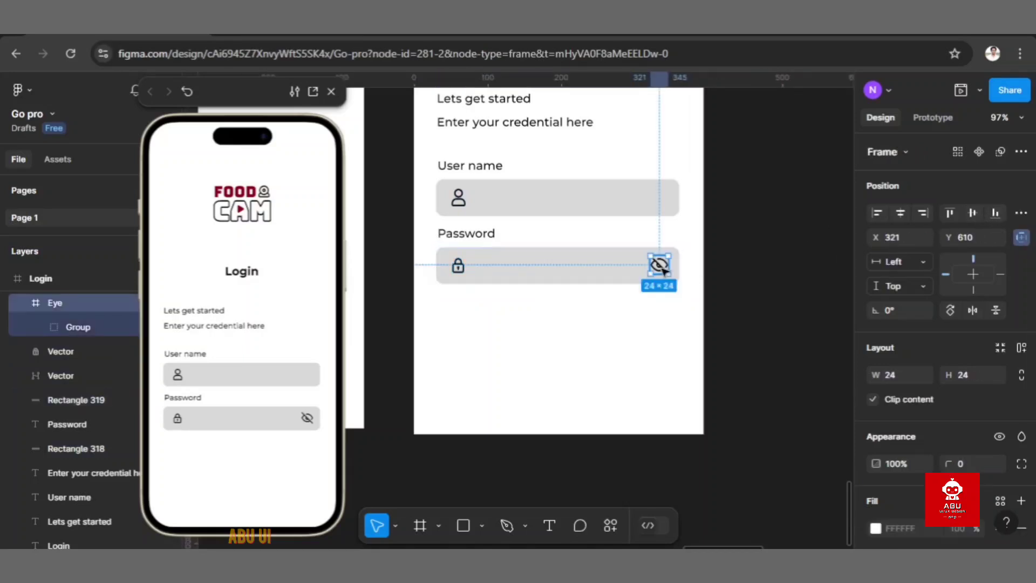
pyautogui.click(1021, 375)
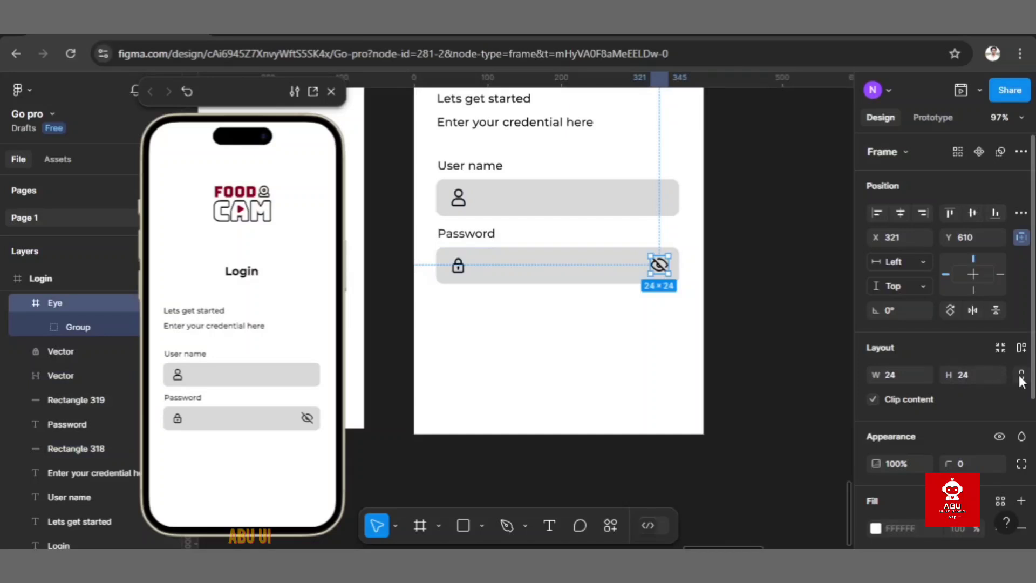
pyautogui.click(981, 378)
pyautogui.press('BackSpace')
pyautogui.write('0')
pyautogui.press('Return')
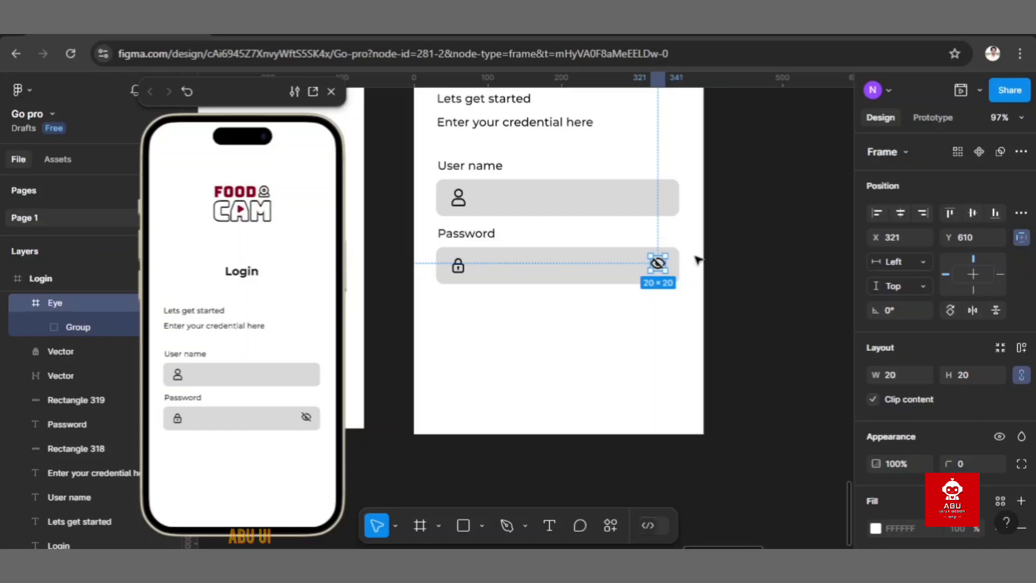
# Step: Align the eye icon and the Password field's rectangle on their vertical centers
pyautogui.keyDown('shift'); pyautogui.click(631, 276); pyautogui.keyUp('shift')
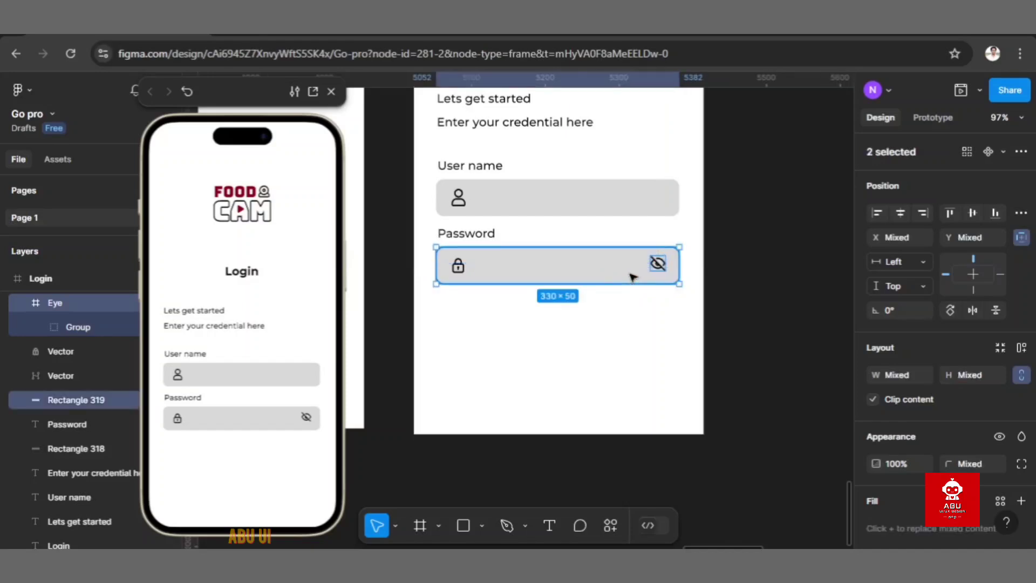
pyautogui.click(974, 213)
pyautogui.click(566, 320)
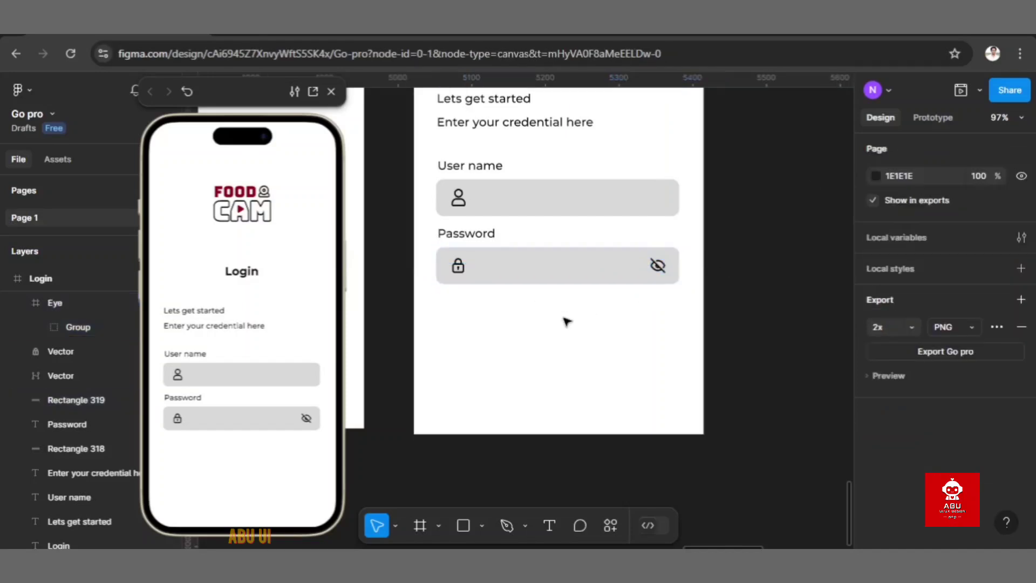
# Step: Set the height of the user icon in the User name field to 20.52
pyautogui.scroll(-3, 566, 321)
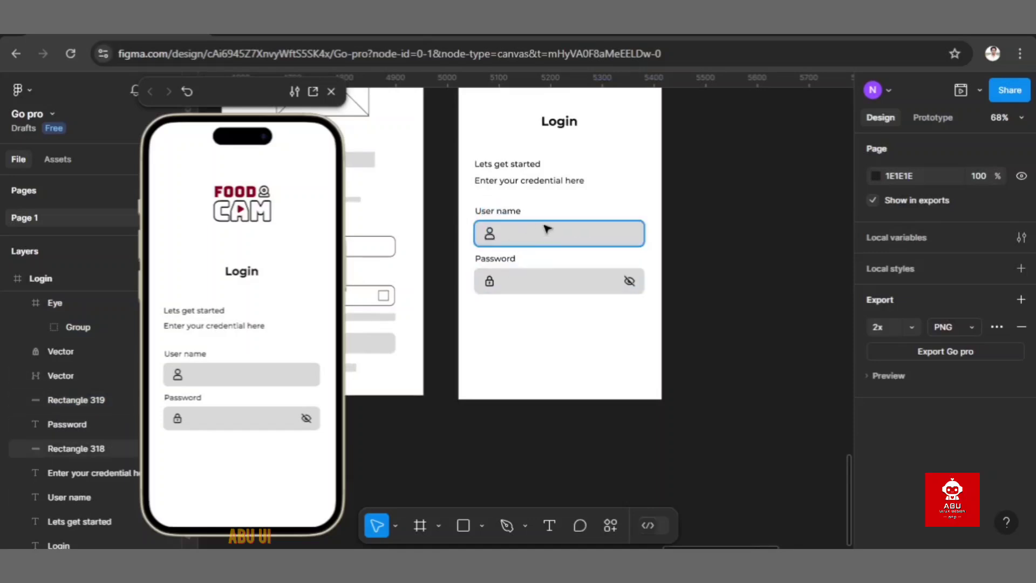
pyautogui.click(491, 237)
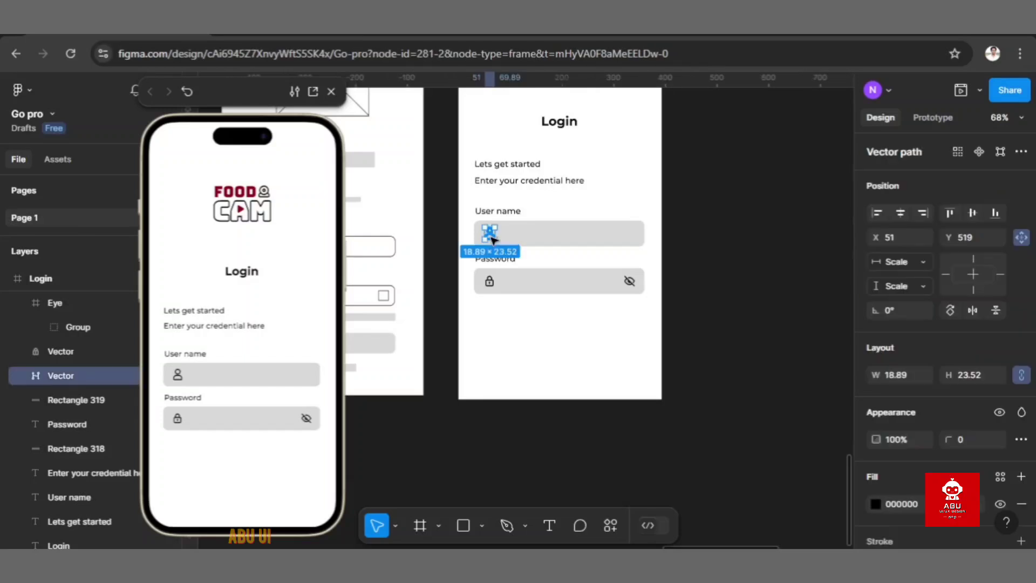
pyautogui.click(982, 376)
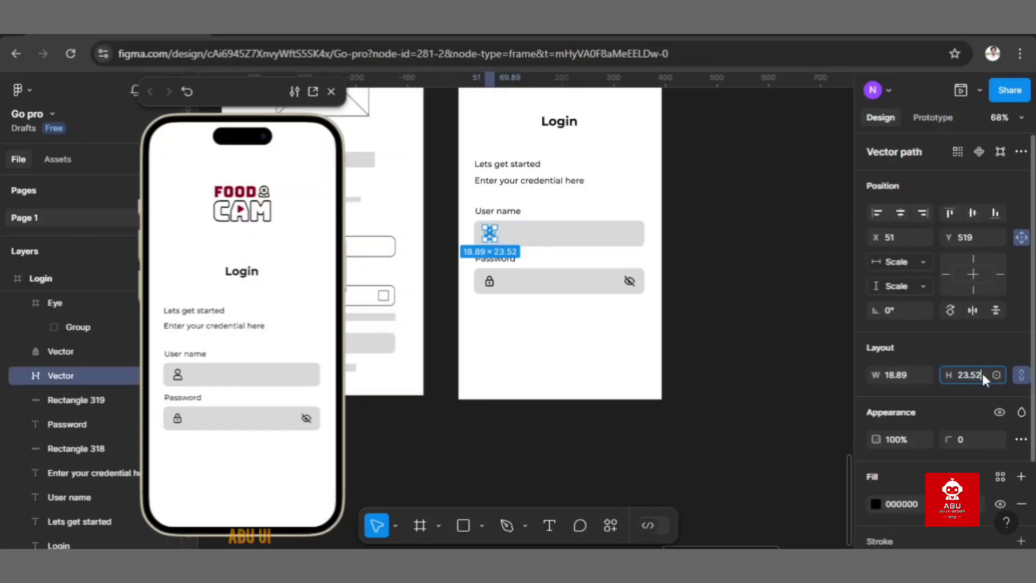
pyautogui.press('BackSpace')
pyautogui.press('BackSpace')
pyautogui.press('BackSpace')
pyautogui.press('BackSpace')
pyautogui.press('BackSpace')
pyautogui.write('20.52')
pyautogui.press('Return')
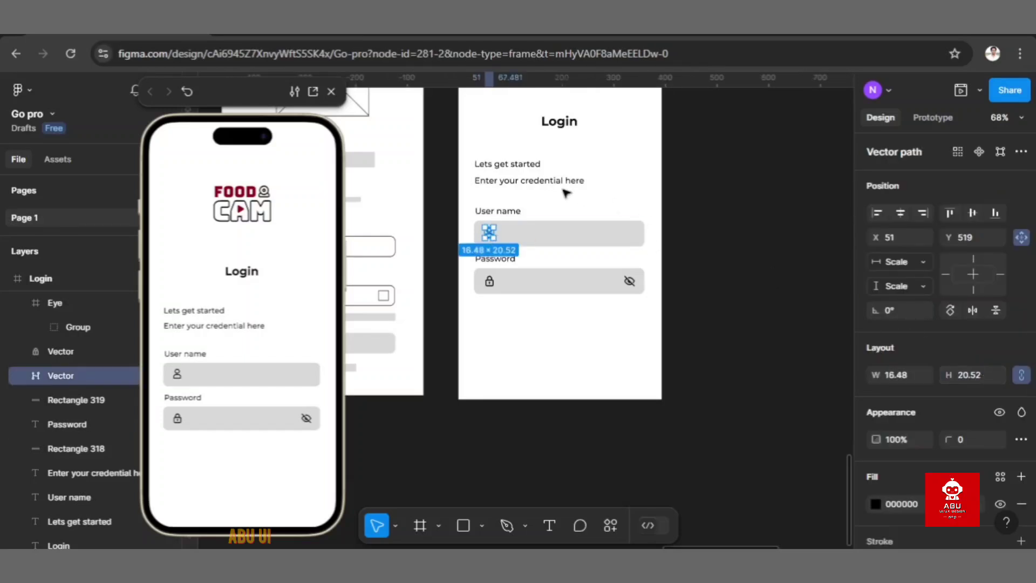
# Step: Realign the resized user icon and the User name field's rectangle on their vertical centers
pyautogui.click(541, 182)
pyautogui.click(554, 236)
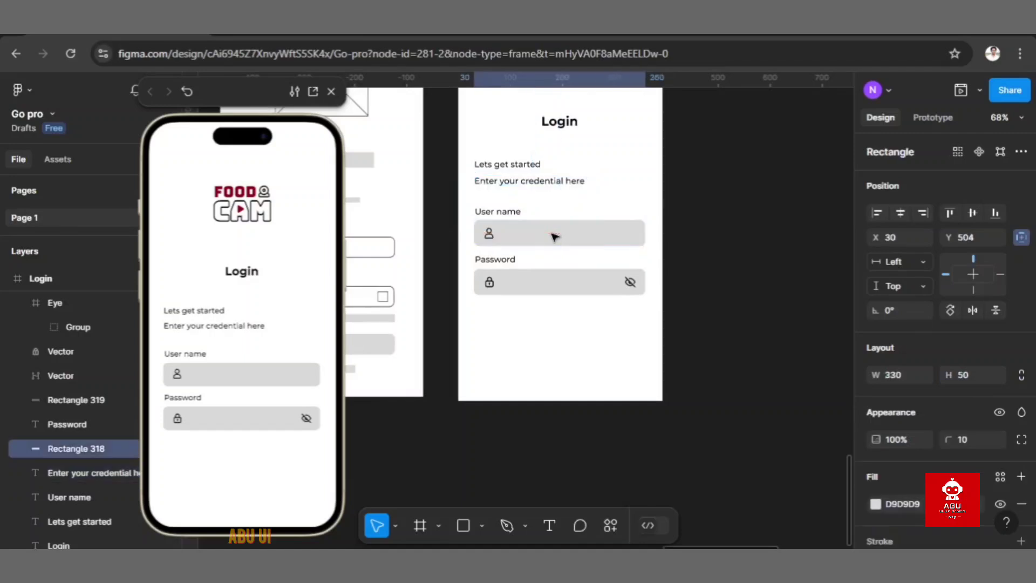
pyautogui.keyDown('shift'); pyautogui.click(491, 234); pyautogui.keyUp('shift')
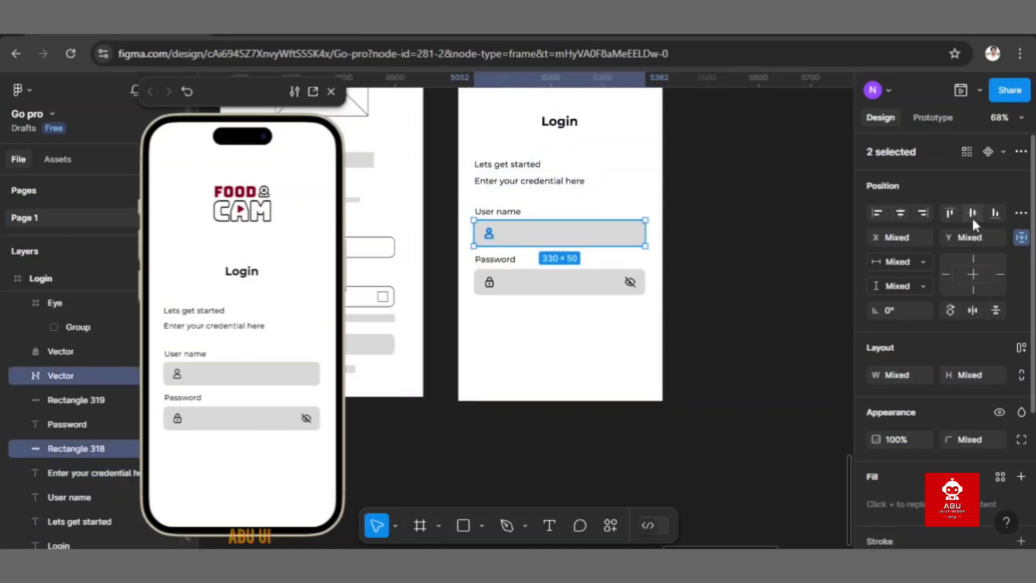
pyautogui.click(601, 326)
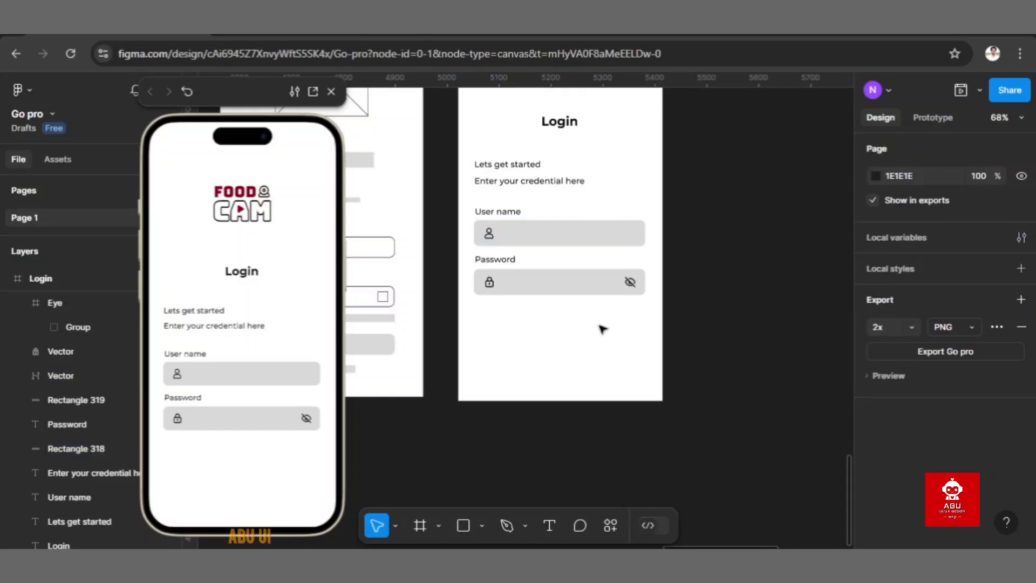
pyautogui.click(464, 526)
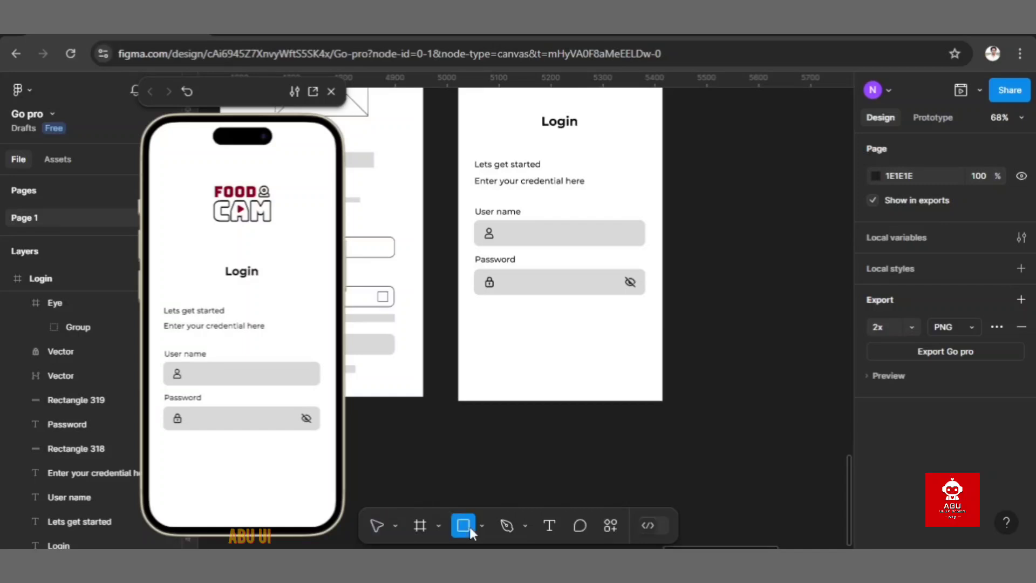
pyautogui.press('v')
pyautogui.click(628, 221)
pyautogui.press('Escape')
# Step: Draw a new frame of about 266 × 69 on the empty canvas beside the Login screen, level with its Password field
pyautogui.hscroll(3, 629, 221)
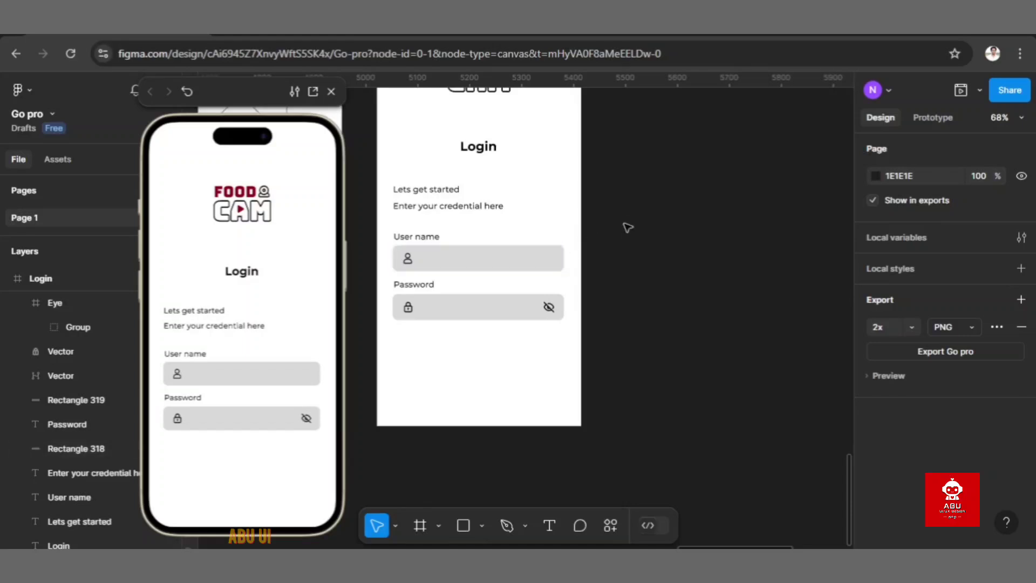
pyautogui.hscroll(-2, 625, 226)
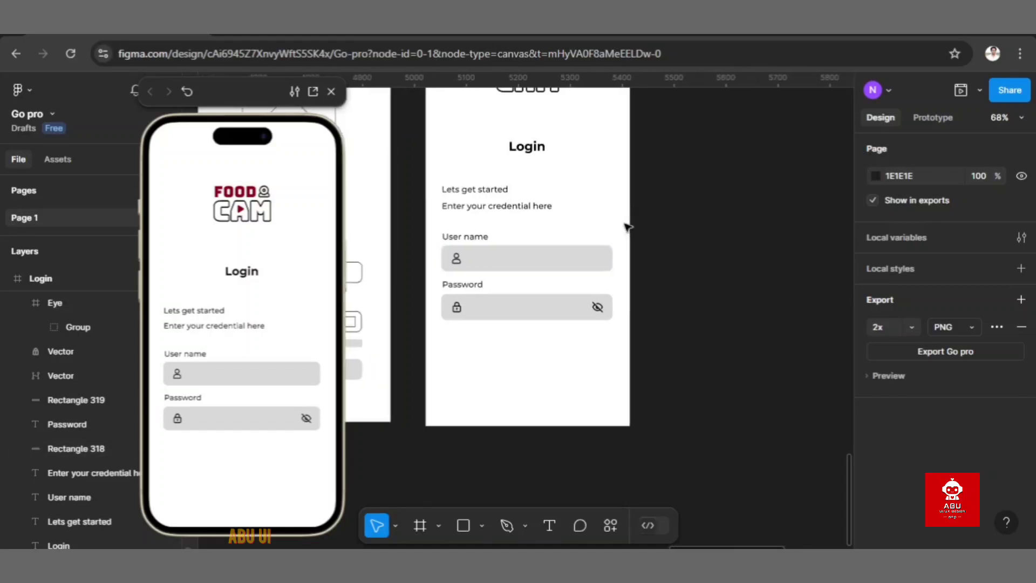
pyautogui.click(426, 520)
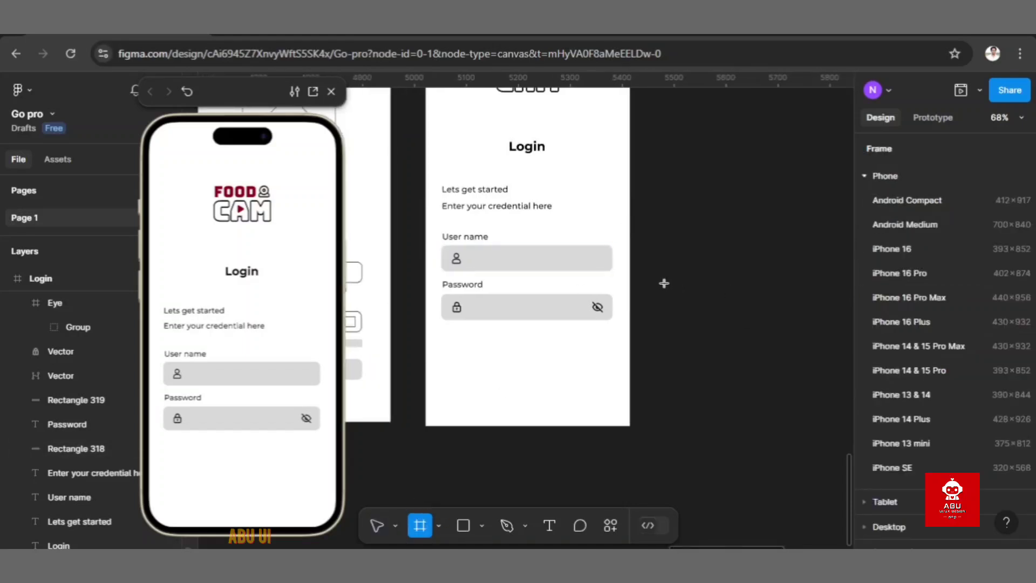
pyautogui.moveTo(663, 283); pyautogui.dragTo(804, 321)
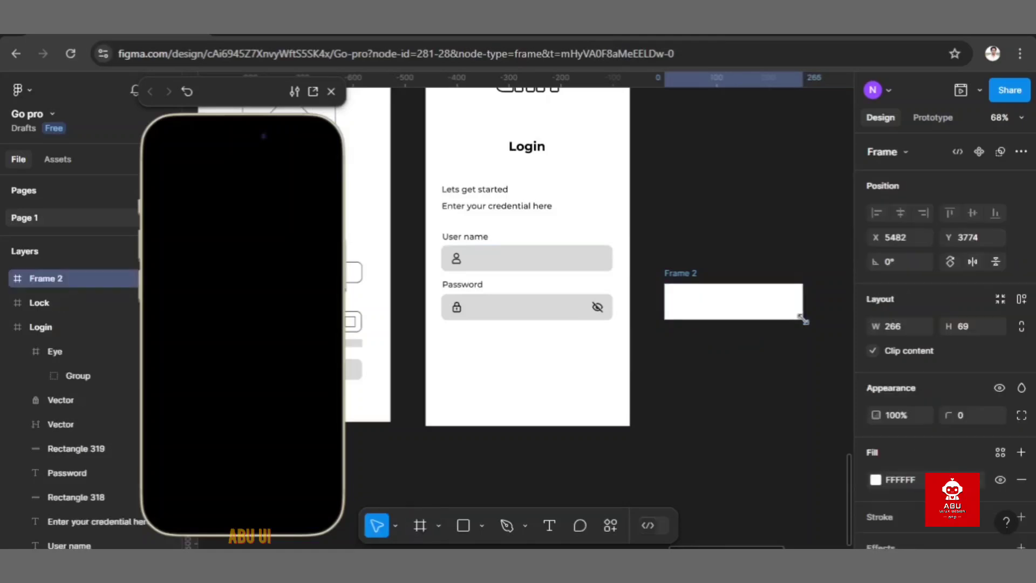
pyautogui.click(766, 247)
pyautogui.scroll(-2, 765, 247)
pyautogui.hscroll(2, 765, 247)
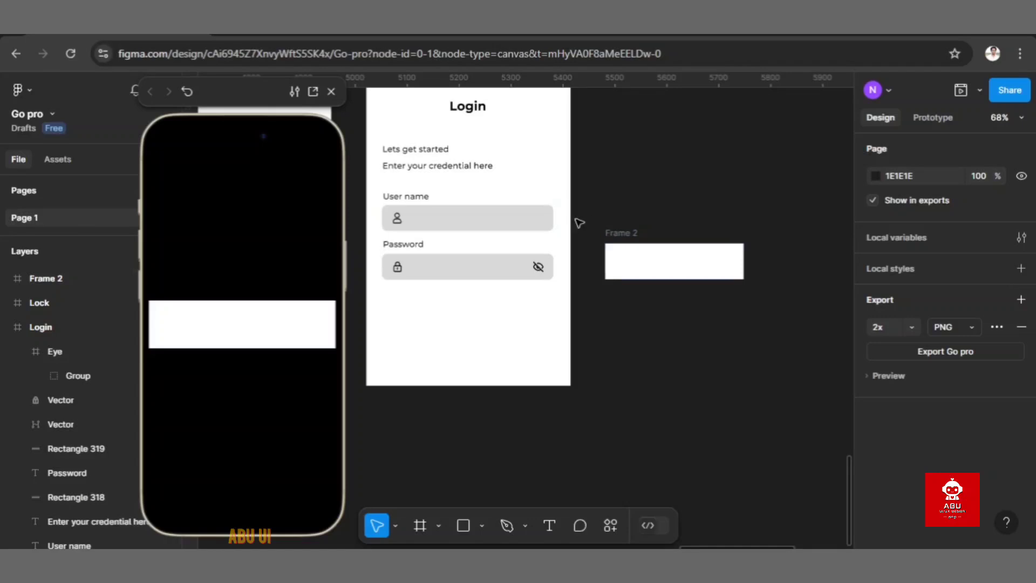
# Step: Resize the new frame beside the Login screen to a width of 300 and a height of 50
pyautogui.click(641, 235)
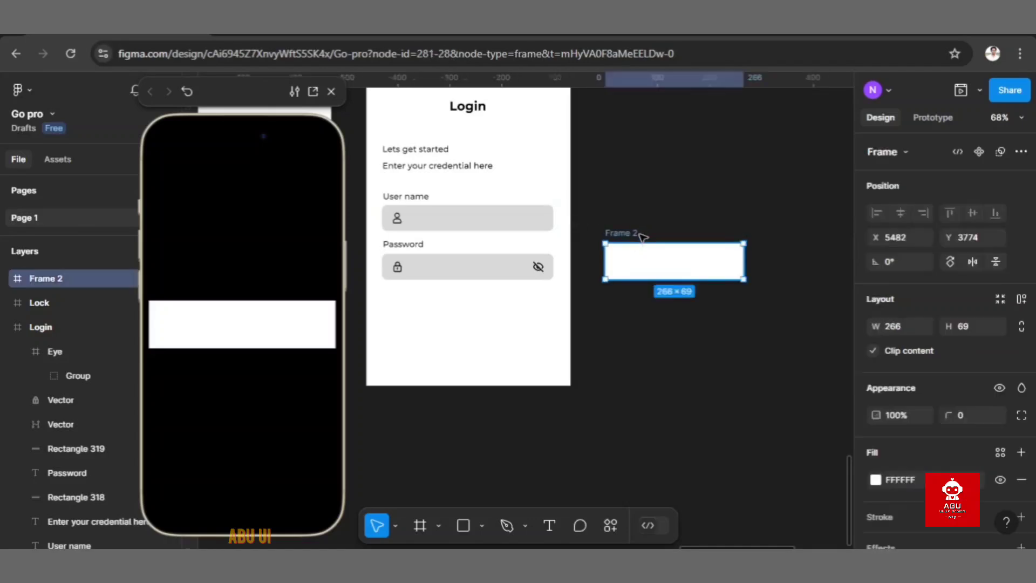
pyautogui.click(910, 327)
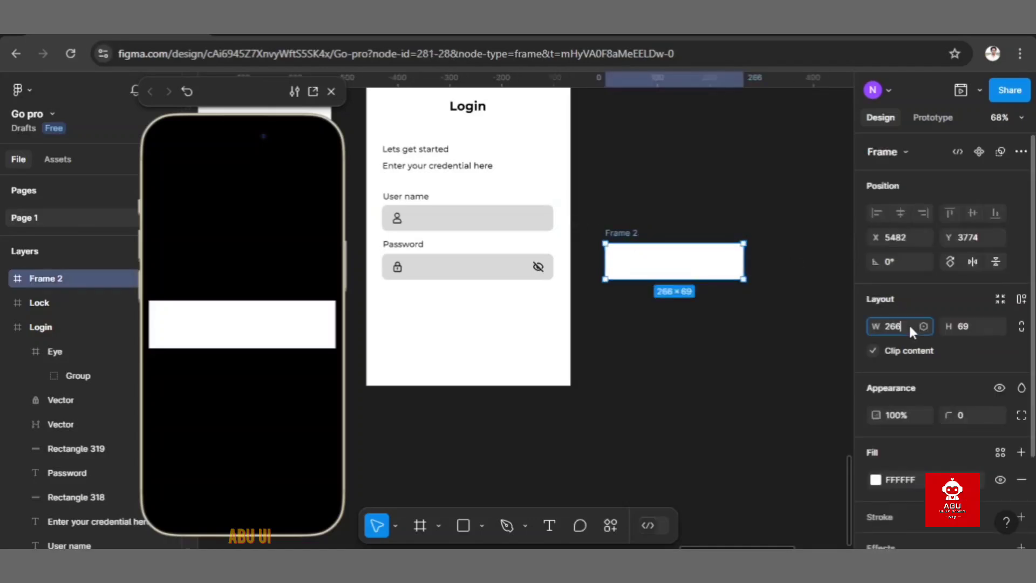
pyautogui.write('300')
pyautogui.press('Return')
pyautogui.click(970, 327)
pyautogui.press('BackSpace')
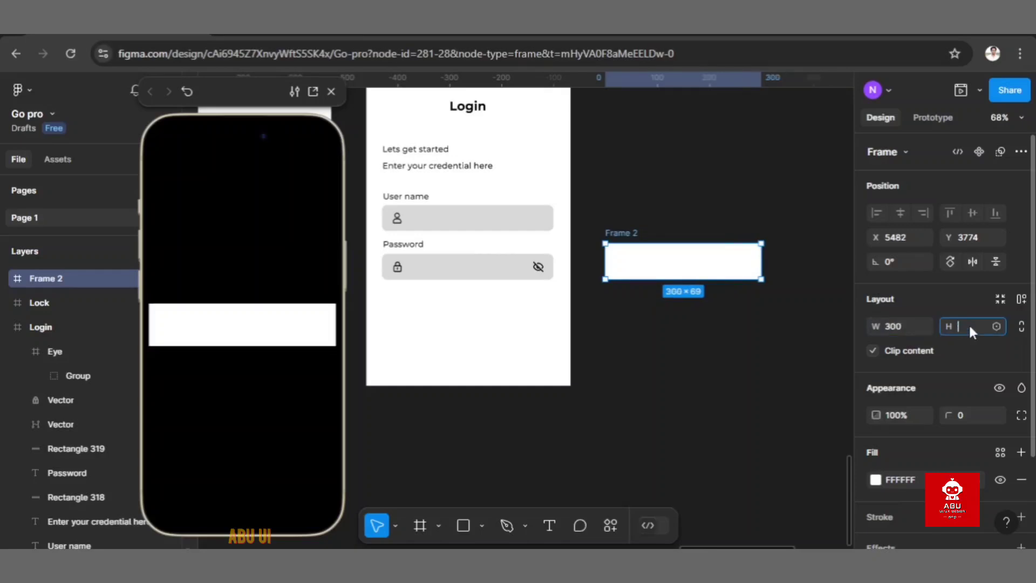
pyautogui.press('Return')
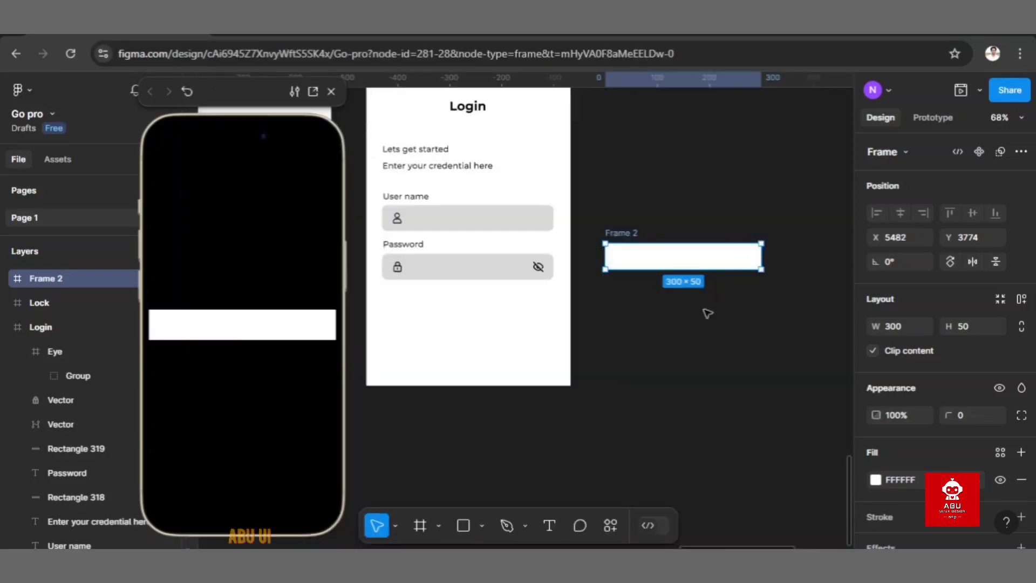
pyautogui.click(675, 314)
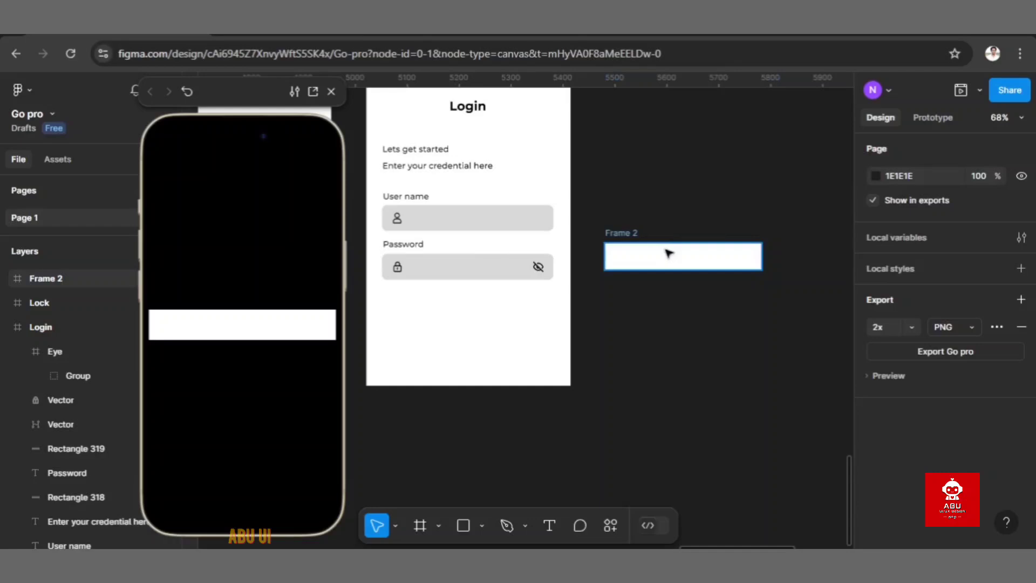
# Step: Fill the 300 × 50 frame with the primary color 800020 noted on the wireframe
pyautogui.click(691, 271)
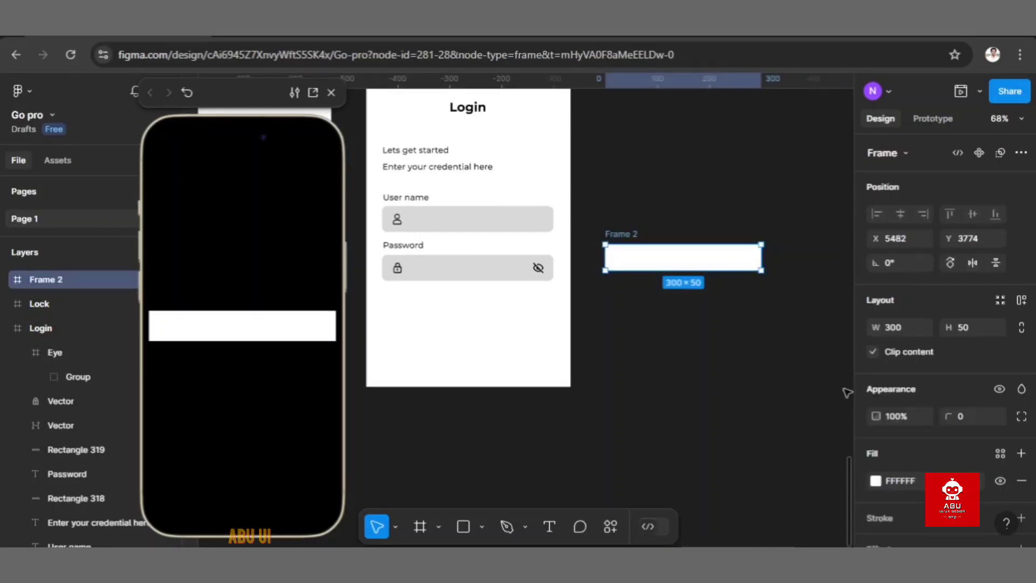
pyautogui.click(905, 480)
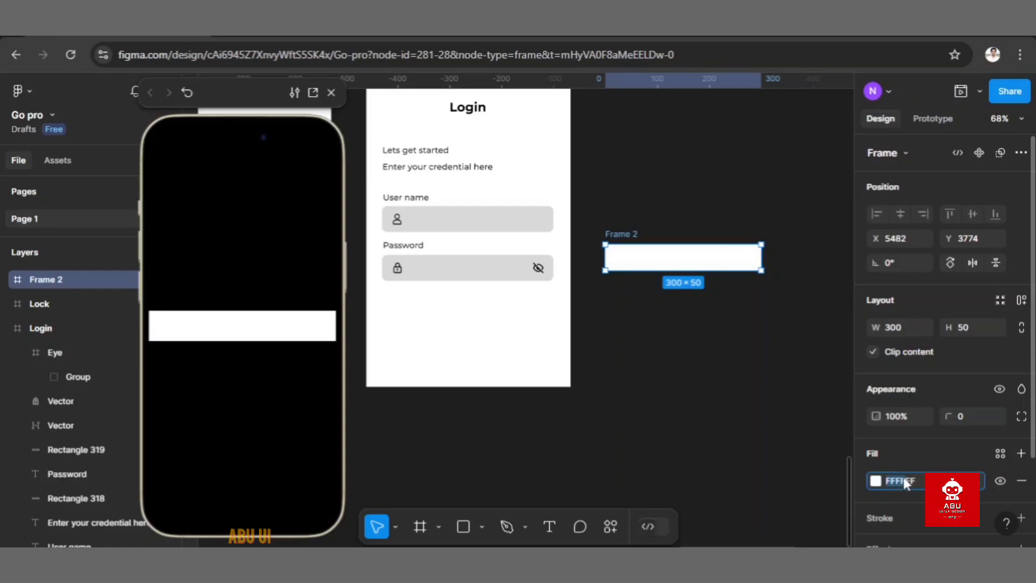
pyautogui.press('BackSpace')
pyautogui.hscroll(-5, 657, 375)
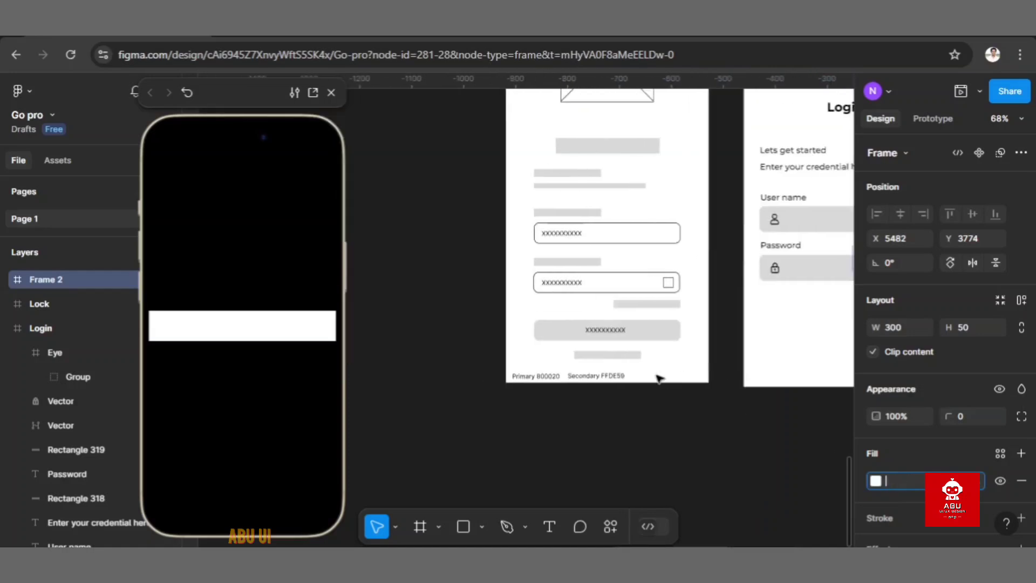
pyautogui.scroll(1, 658, 377)
pyautogui.hscroll(6, 659, 377)
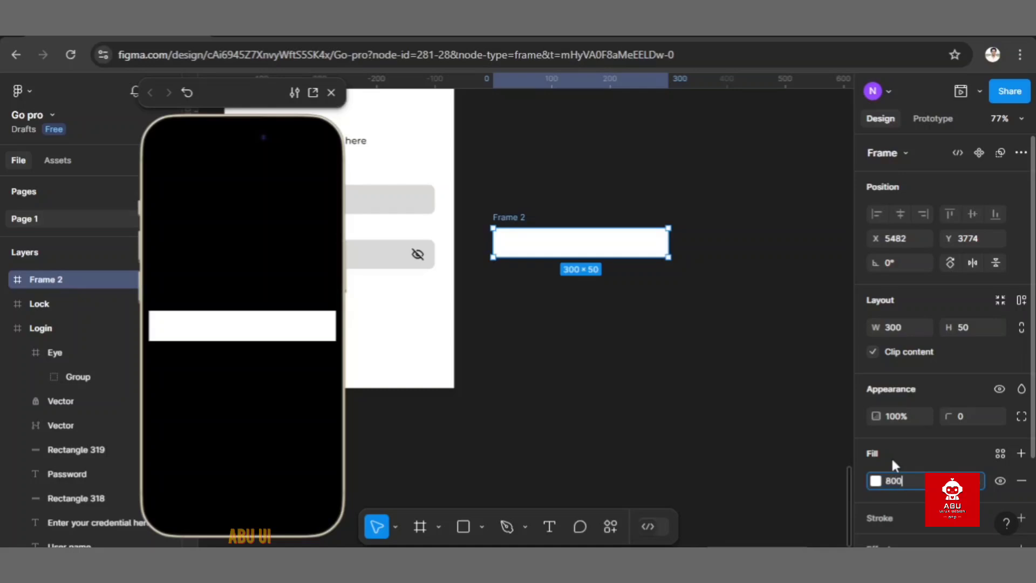
pyautogui.press('Return')
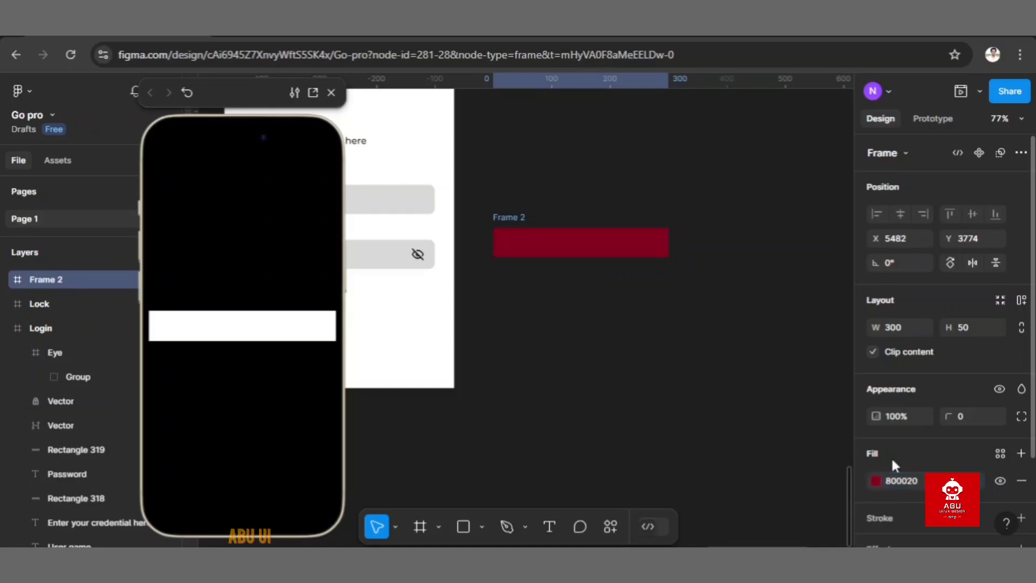
pyautogui.click(603, 335)
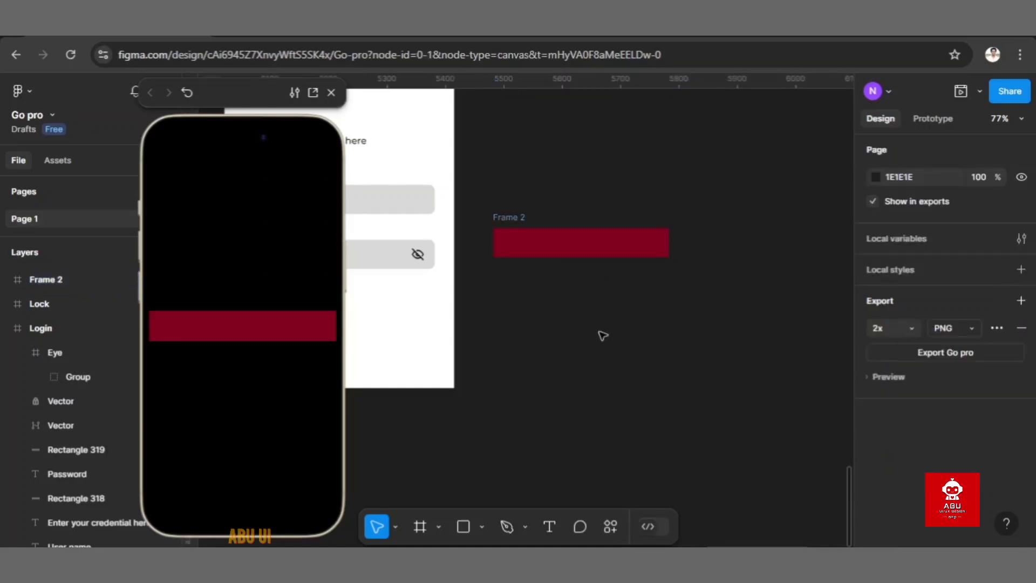
# Step: Duplicate the dark red frame and place the copy directly below the original, with their edges aligned
pyautogui.hscroll(-2, 603, 336)
pyautogui.click(558, 219)
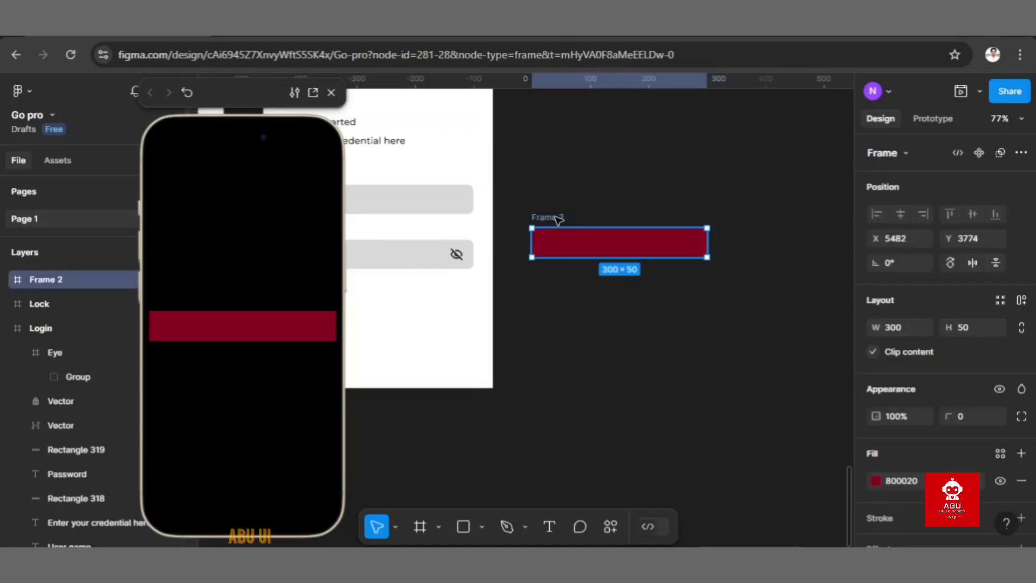
pyautogui.hotkey('ctrl', 'd')
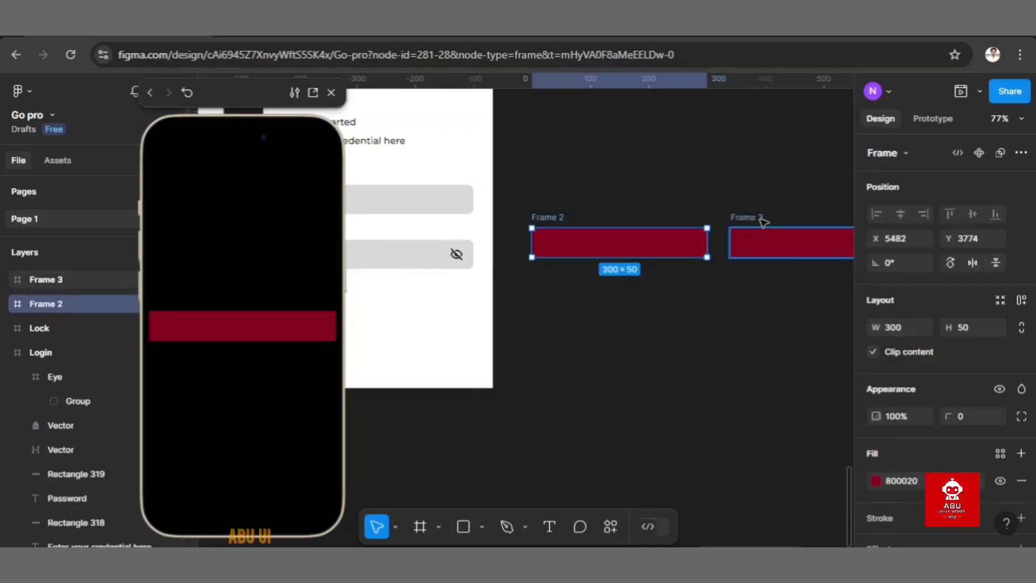
pyautogui.moveTo(763, 220); pyautogui.dragTo(564, 308)
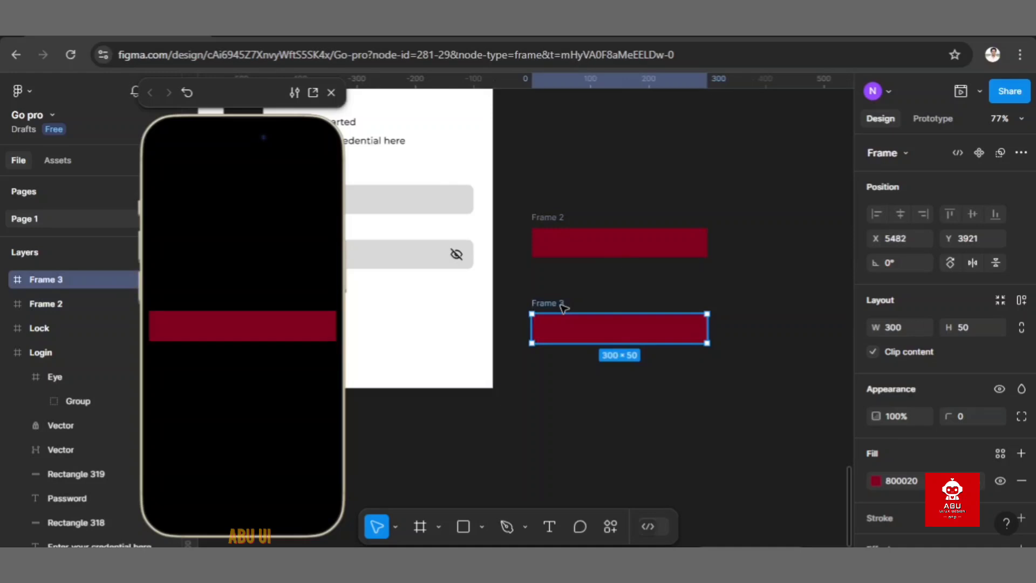
# Step: Rename the upper dark red frame as "Button / Primary"
pyautogui.click(564, 217)
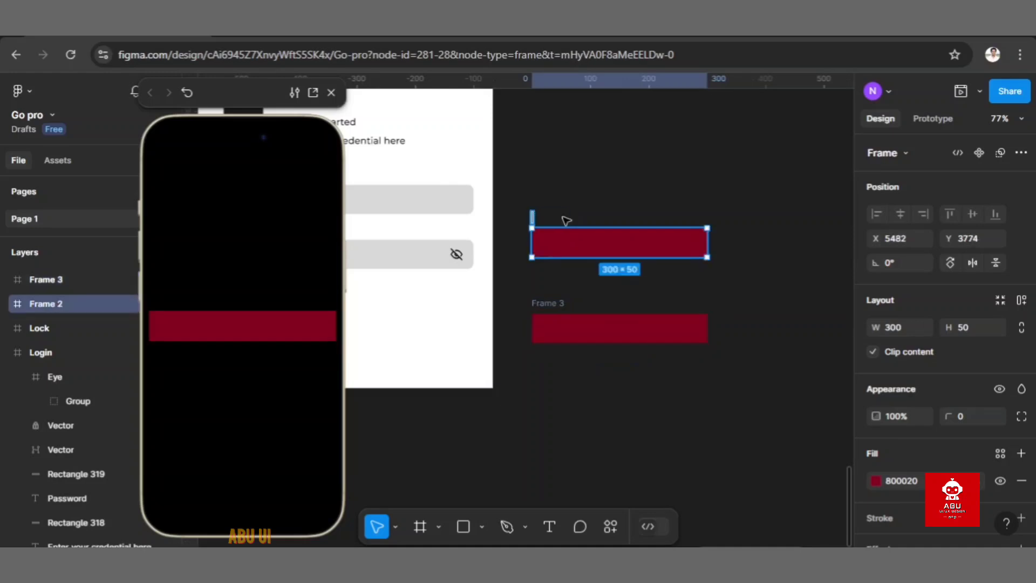
pyautogui.write('Button /')
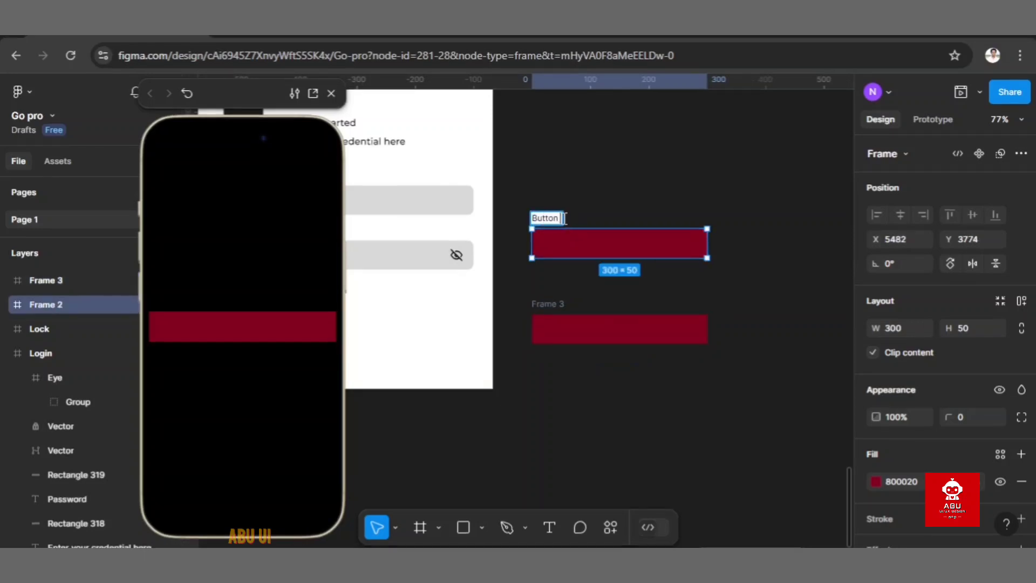
pyautogui.write(' Primar')
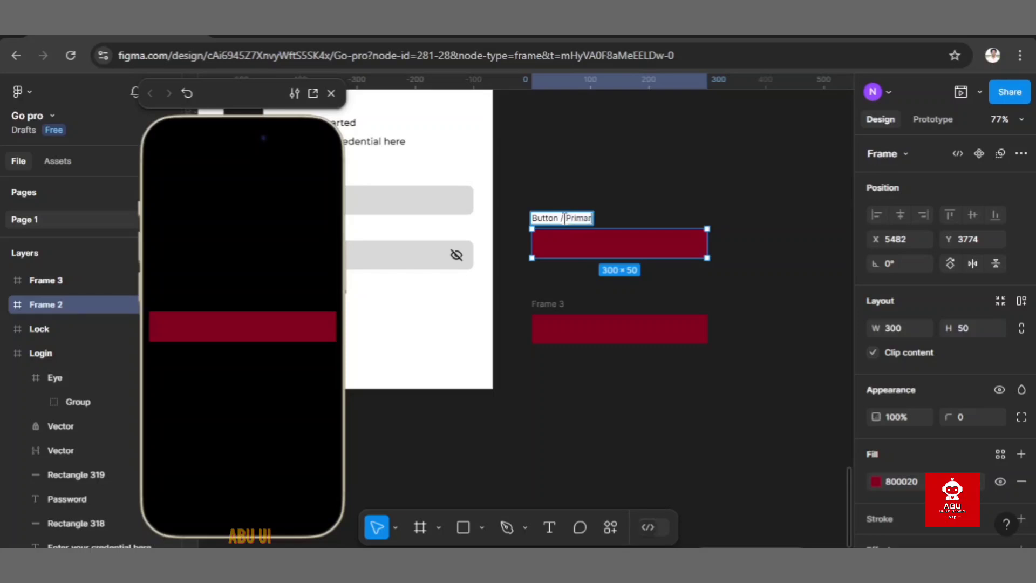
pyautogui.write('y')
pyautogui.press('Return')
# Step: Rename the lower dark red frame as "Buttton / Secondary"
pyautogui.doubleClick(548, 303)
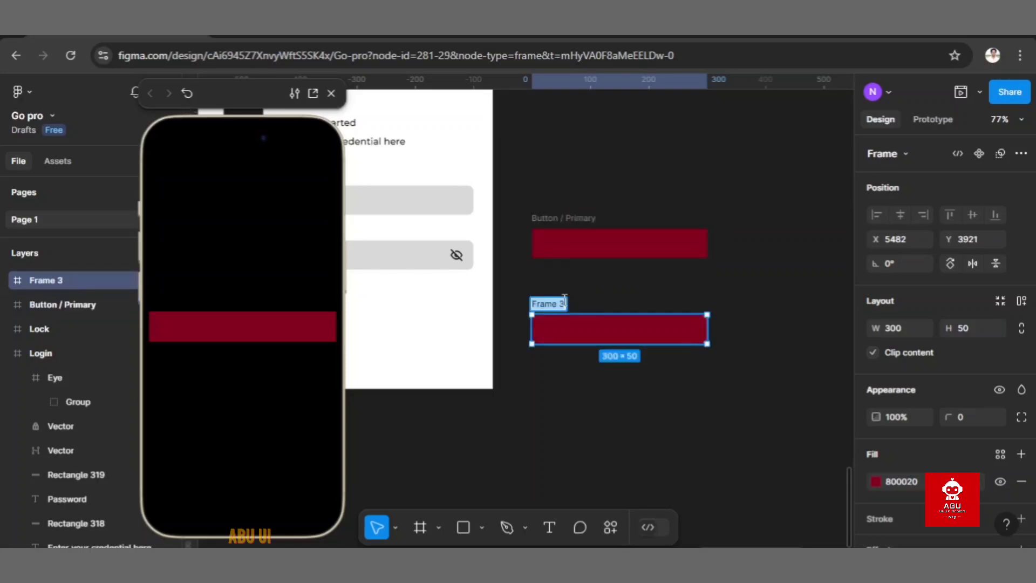
pyautogui.press('BackSpace')
pyautogui.write('Buttton / Se')
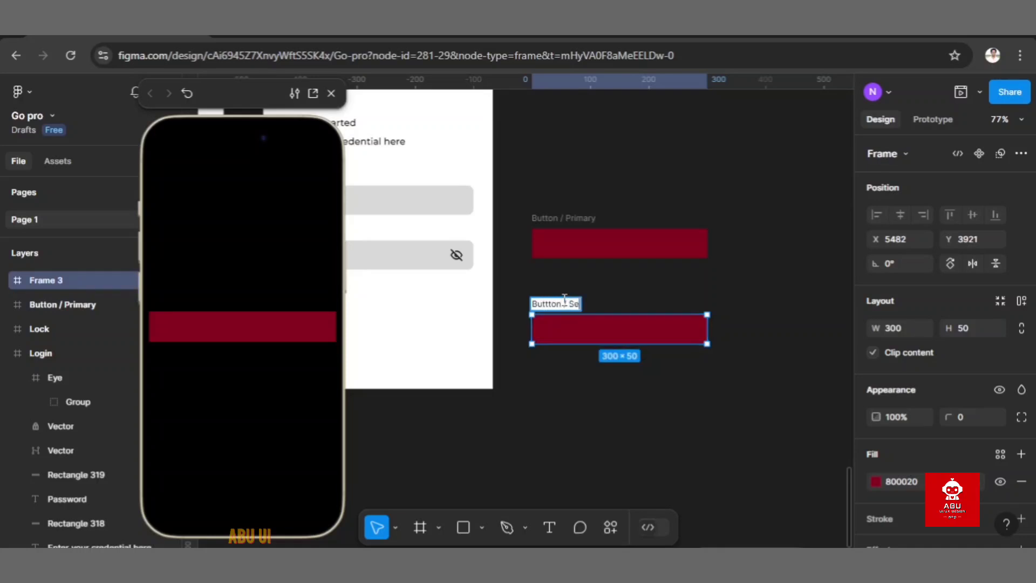
pyautogui.write('condary')
pyautogui.click(758, 298)
pyautogui.hscroll(-8, 759, 298)
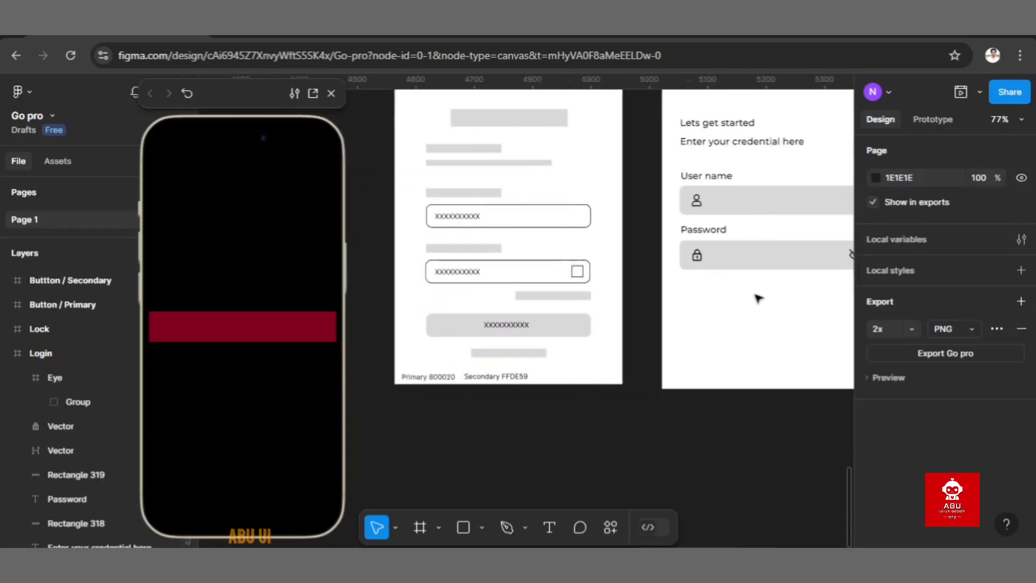
# Step: Fill the "Buttton / Secondary" frame with the secondary color FFDE59
pyautogui.hscroll(9, 757, 298)
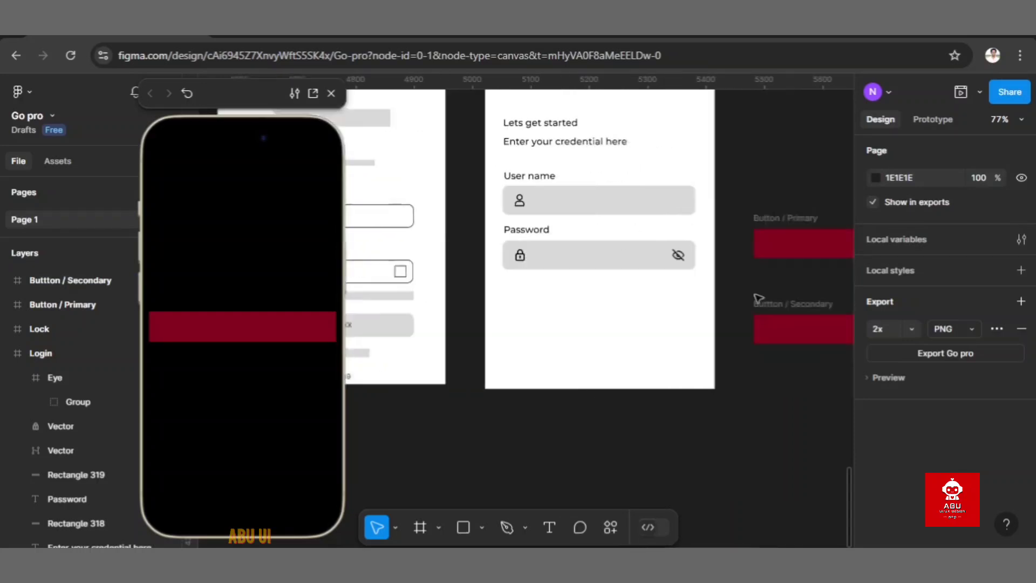
pyautogui.click(544, 305)
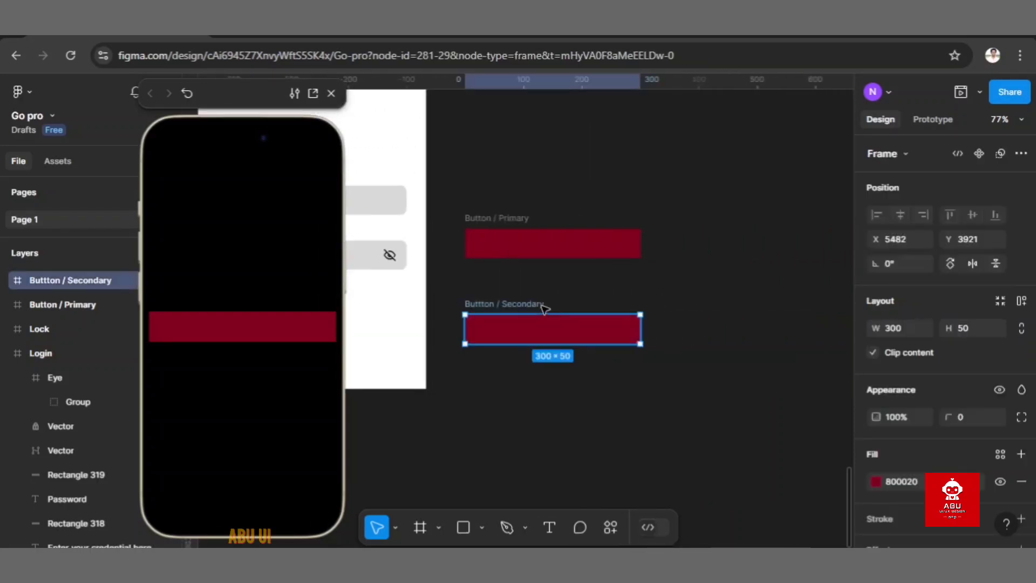
pyautogui.click(912, 481)
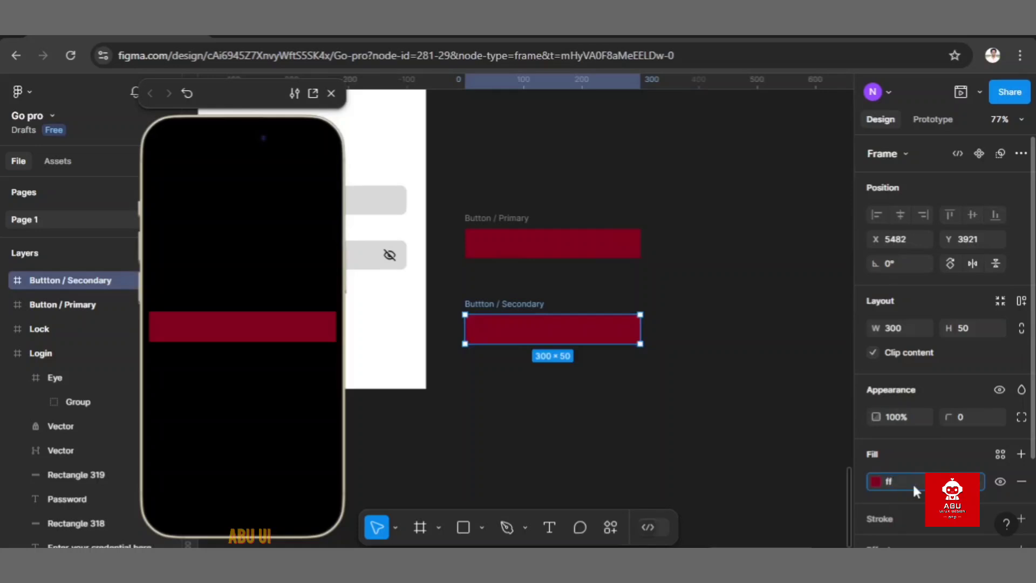
pyautogui.write('ffde59')
pyautogui.press('Return')
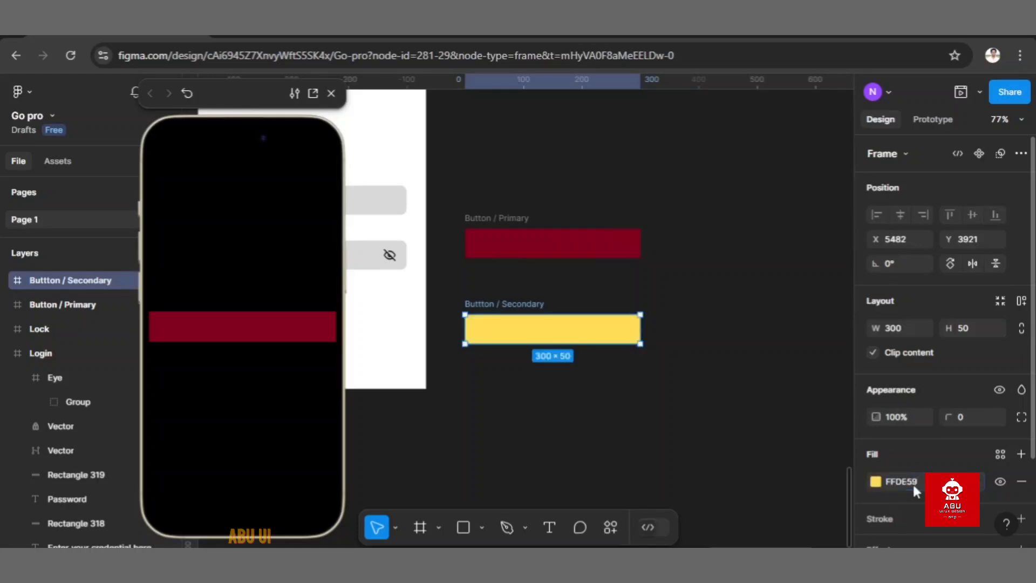
pyautogui.click(753, 293)
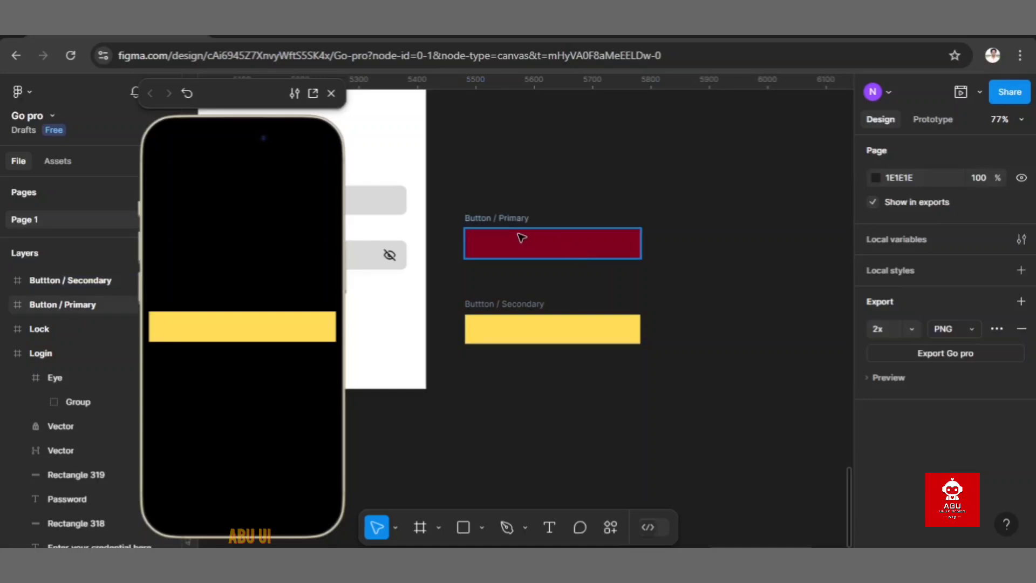
# Step: Round the corners of both the primary and secondary button frames with a radius of 10
pyautogui.click(558, 326)
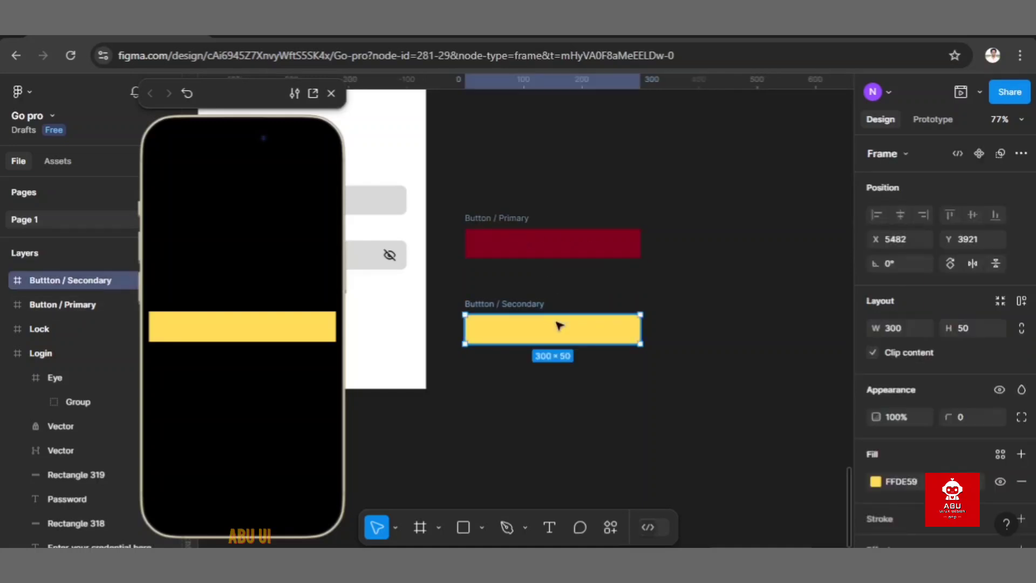
pyautogui.click(526, 237)
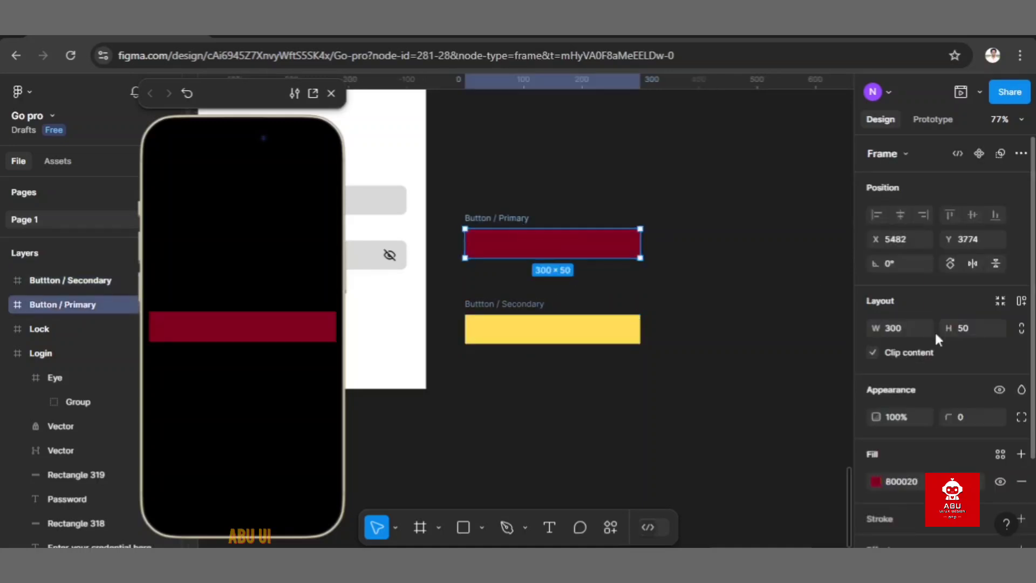
pyautogui.click(974, 421)
pyautogui.click(637, 335)
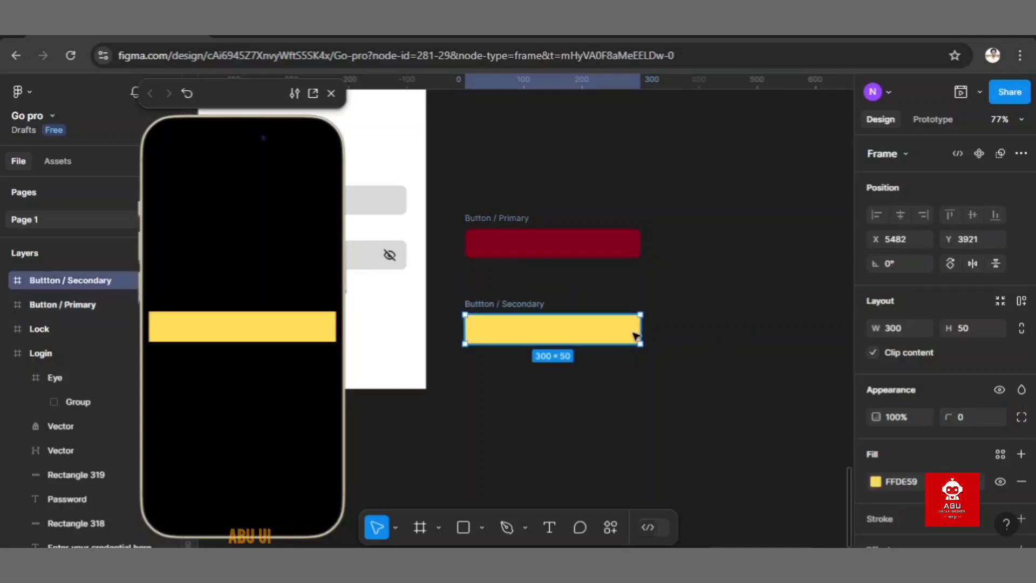
pyautogui.click(969, 416)
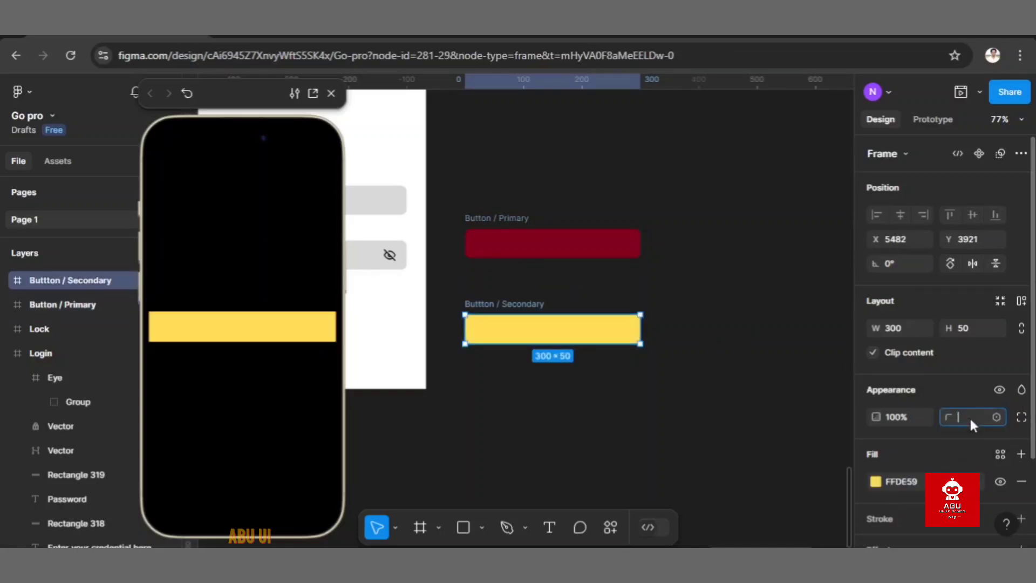
pyautogui.write('10')
pyautogui.press('Return')
pyautogui.click(678, 330)
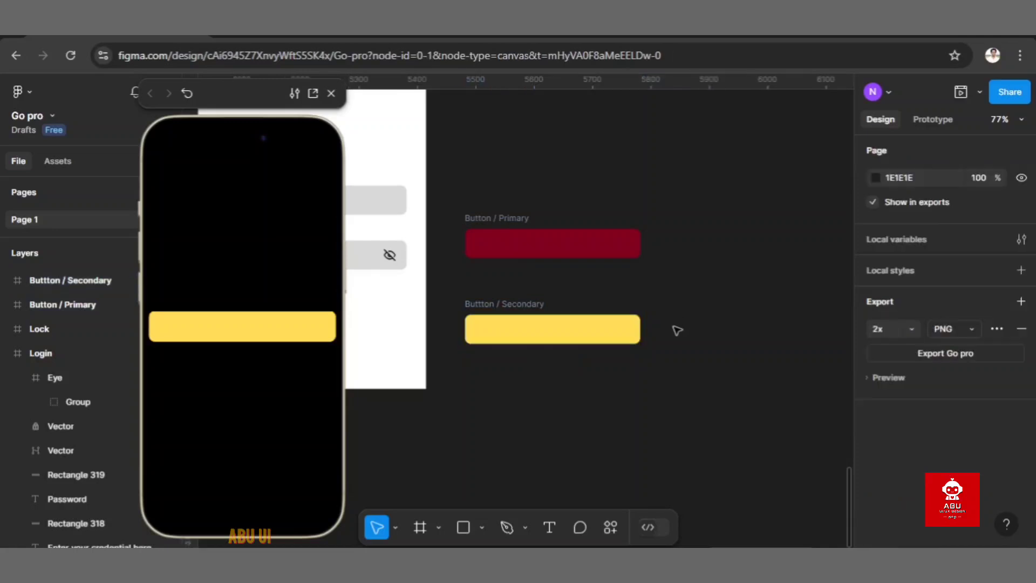
# Step: Add a "Login" text label inside the "Button / Primary" frame and set its font weight to Bold
pyautogui.click(549, 529)
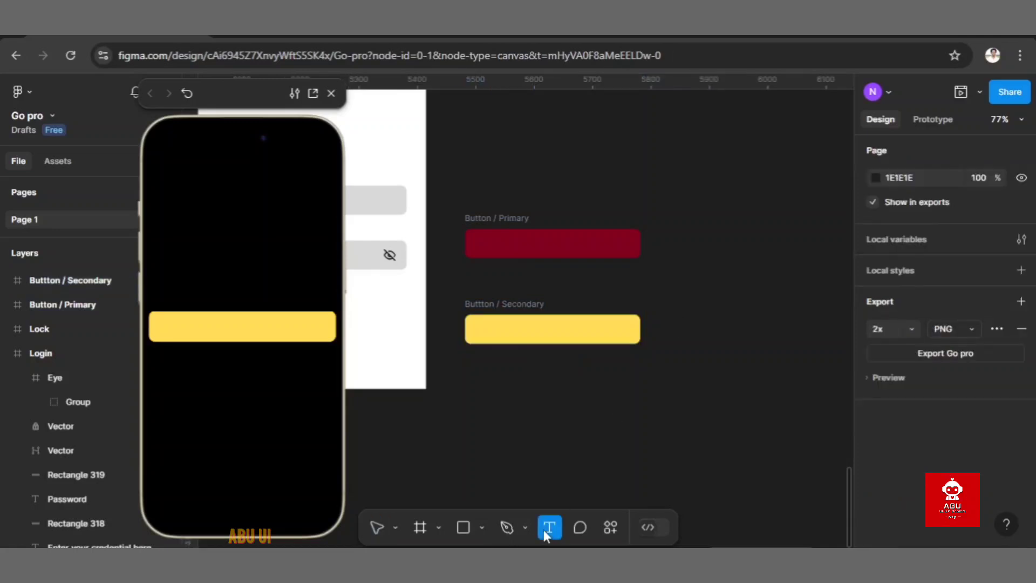
pyautogui.moveTo(521, 244); pyautogui.dragTo(579, 252)
pyautogui.write('Login')
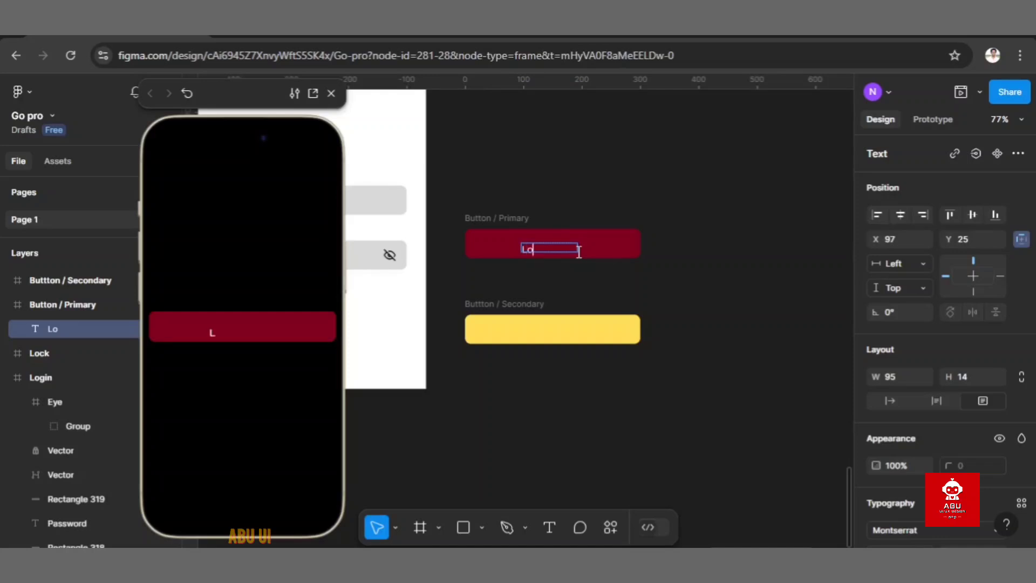
pyautogui.doubleClick(540, 249)
pyautogui.scroll(-3, 934, 448)
pyautogui.click(898, 465)
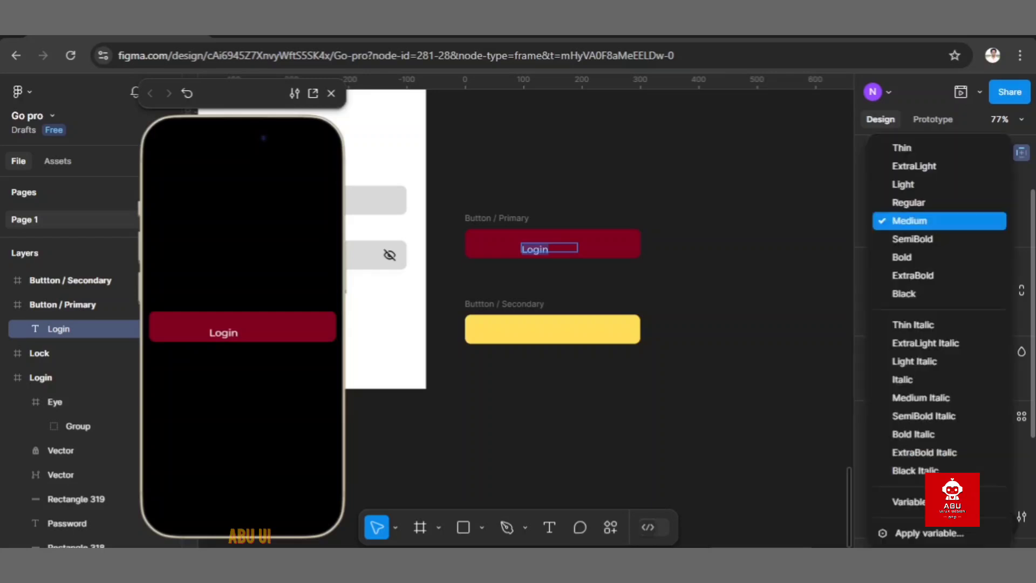
pyautogui.click(914, 258)
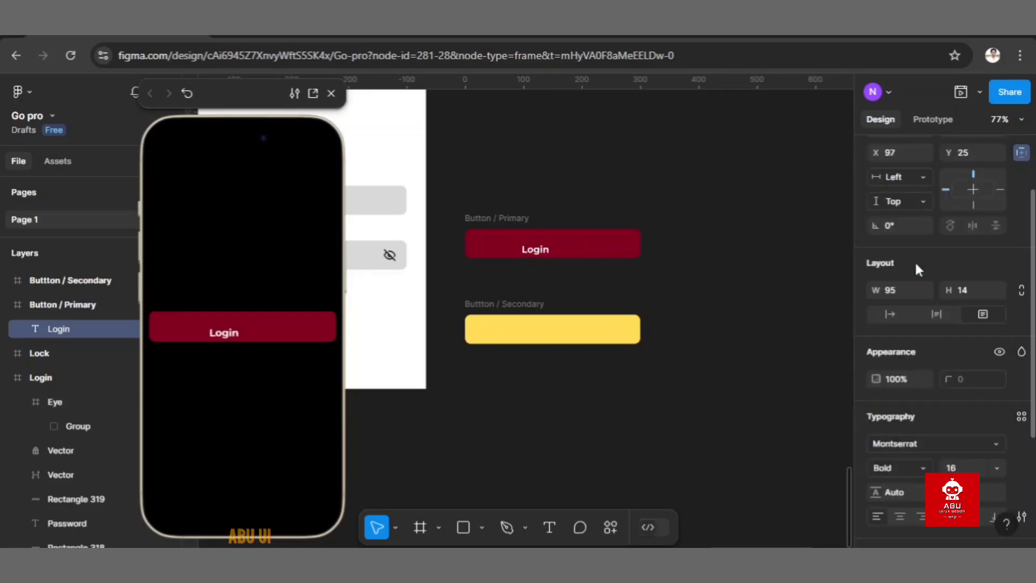
# Step: Narrow the Login text box to a width of 48 and center it horizontally and vertically in the primary button
pyautogui.click(553, 250)
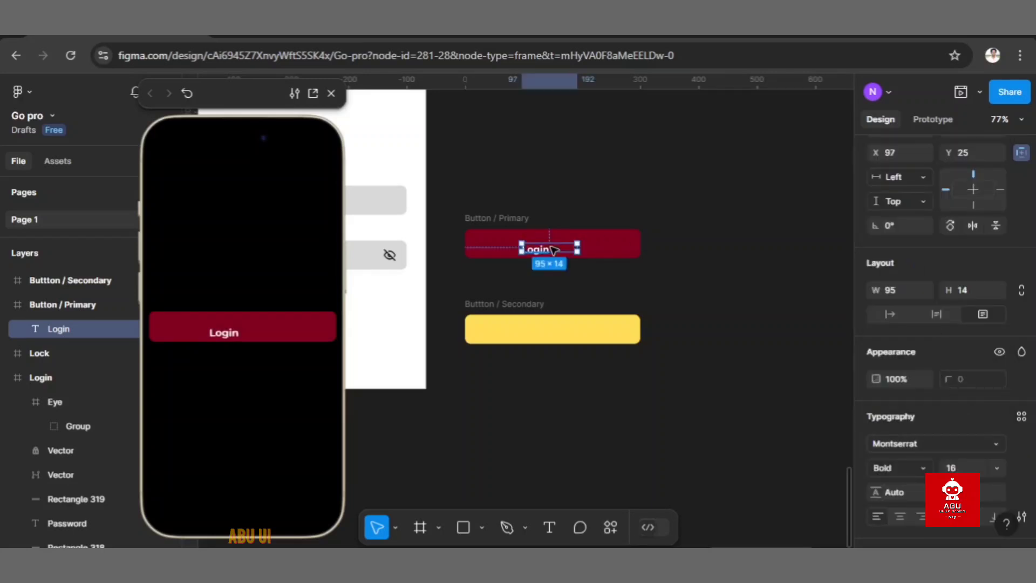
pyautogui.moveTo(577, 248); pyautogui.dragTo(549, 246)
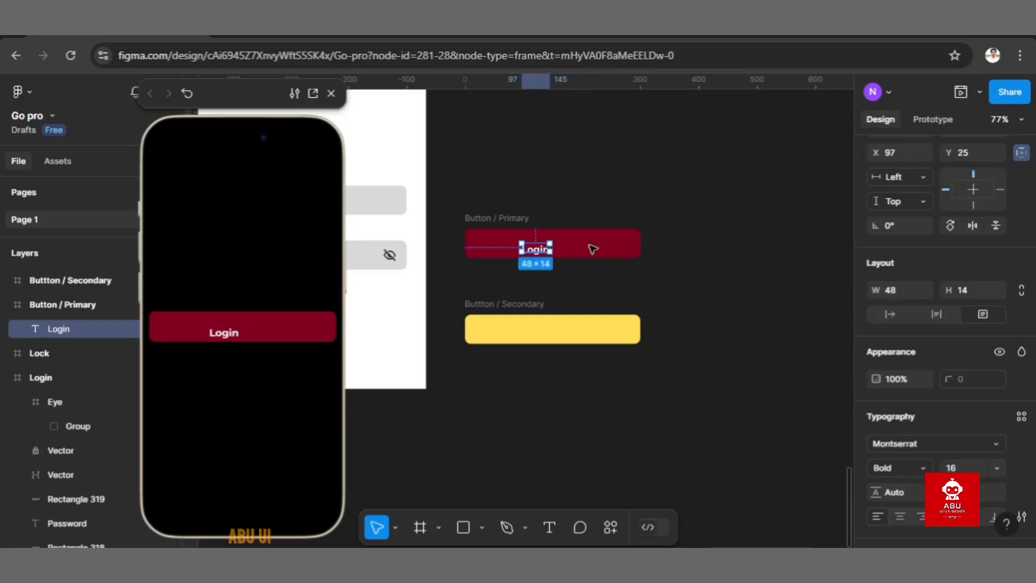
pyautogui.click(497, 219)
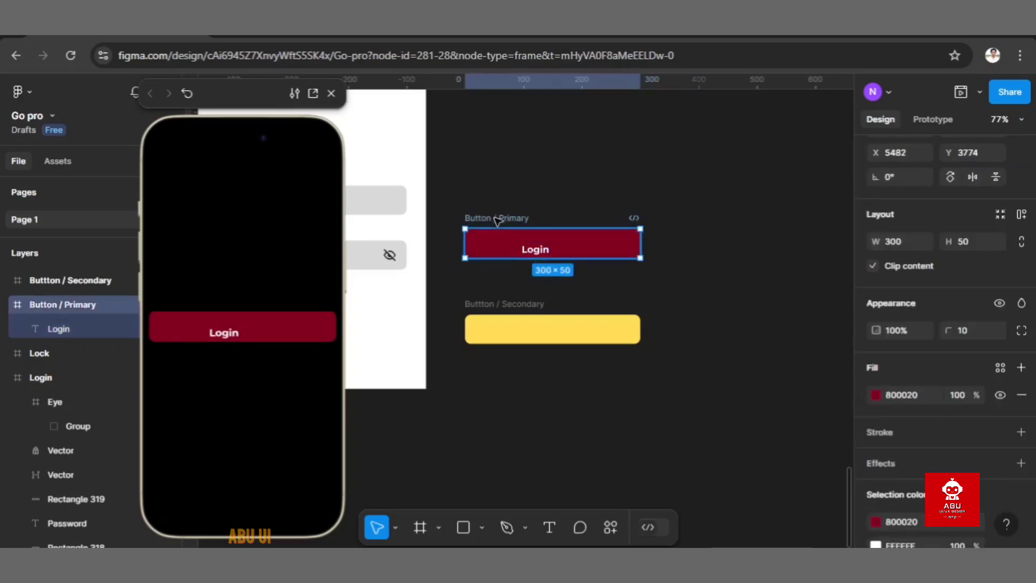
pyautogui.scroll(2, 940, 258)
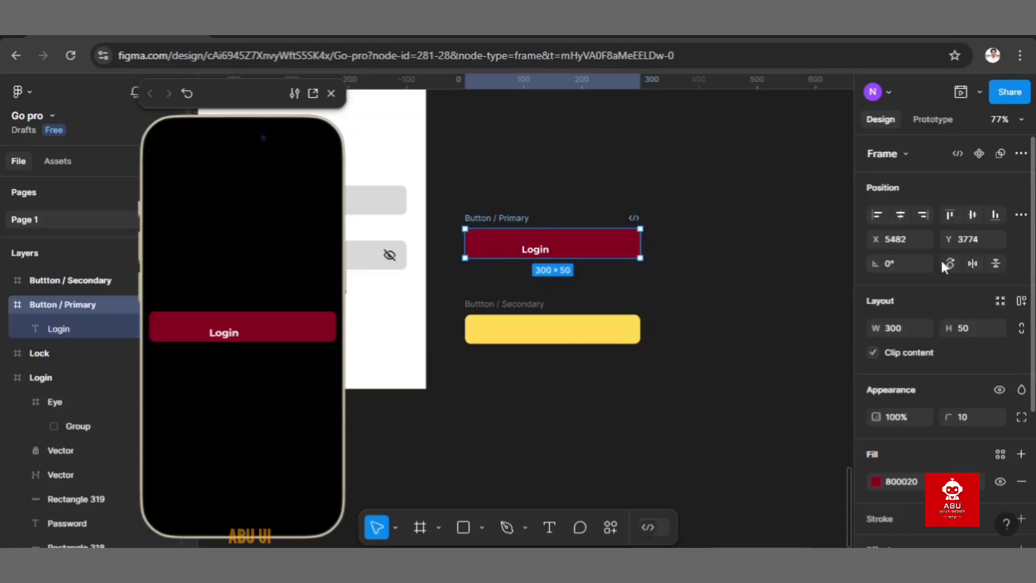
pyautogui.click(900, 214)
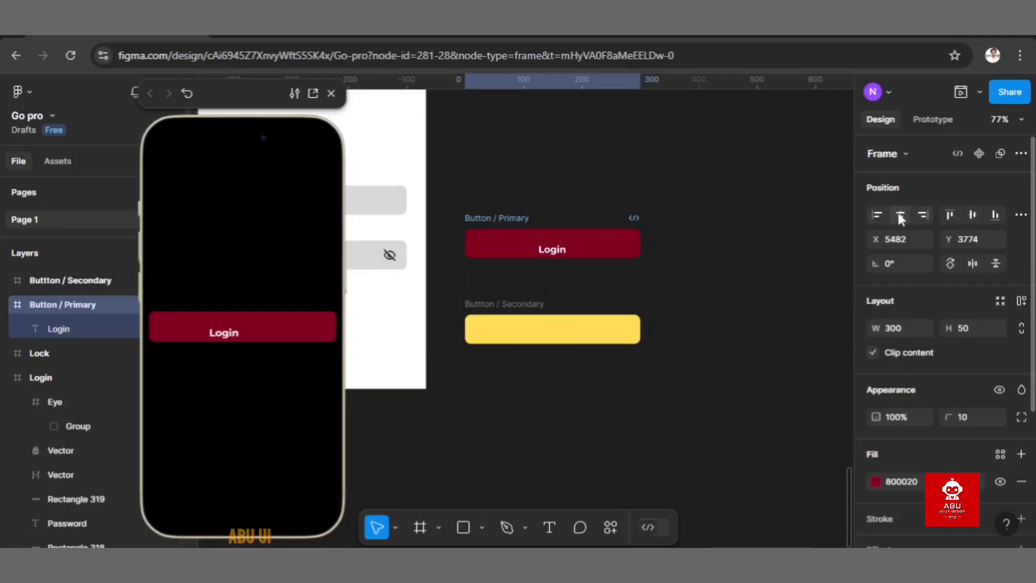
pyautogui.click(978, 215)
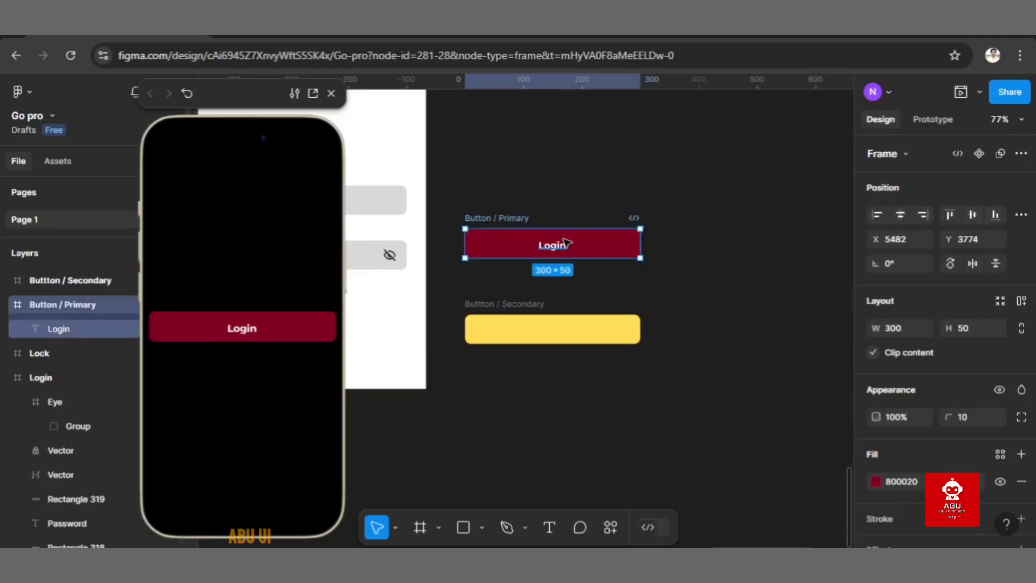
# Step: Increase the Login text box's height to 19 so it encloses the lettering, and recenter it vertically in the primary button
pyautogui.scroll(5, 567, 245)
pyautogui.click(546, 255)
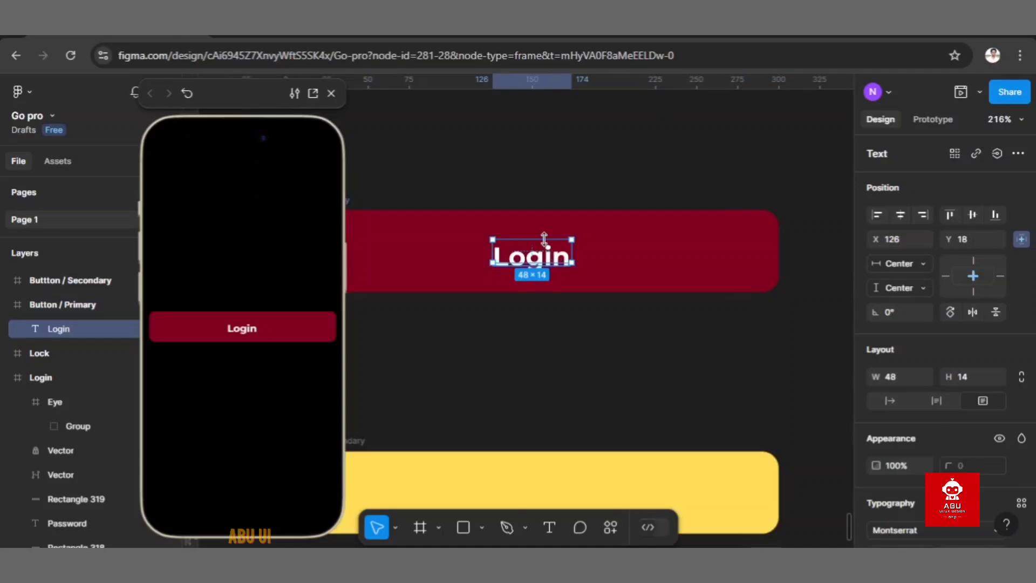
pyautogui.moveTo(544, 239); pyautogui.dragTo(543, 231)
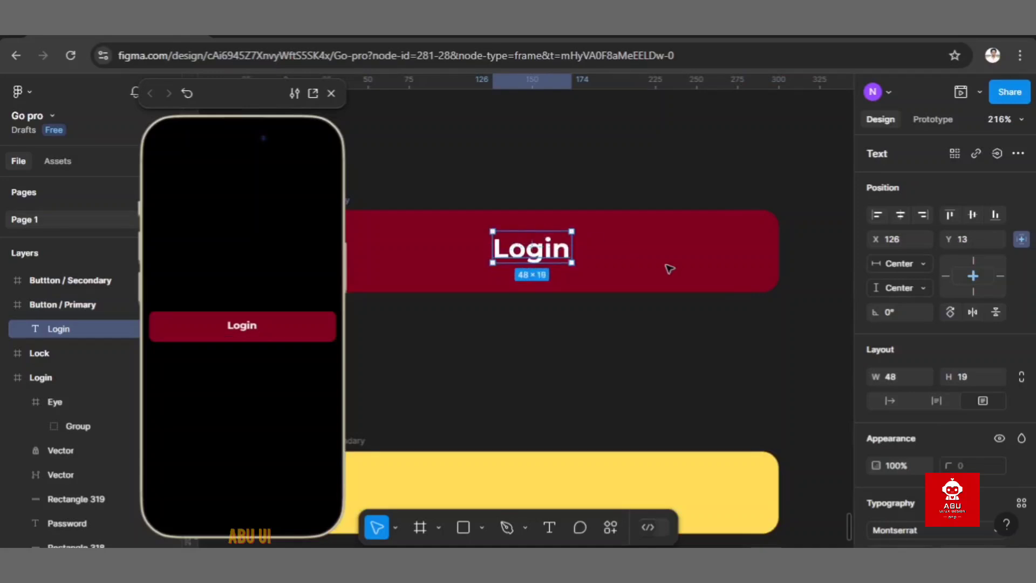
pyautogui.hscroll(-2, 577, 243)
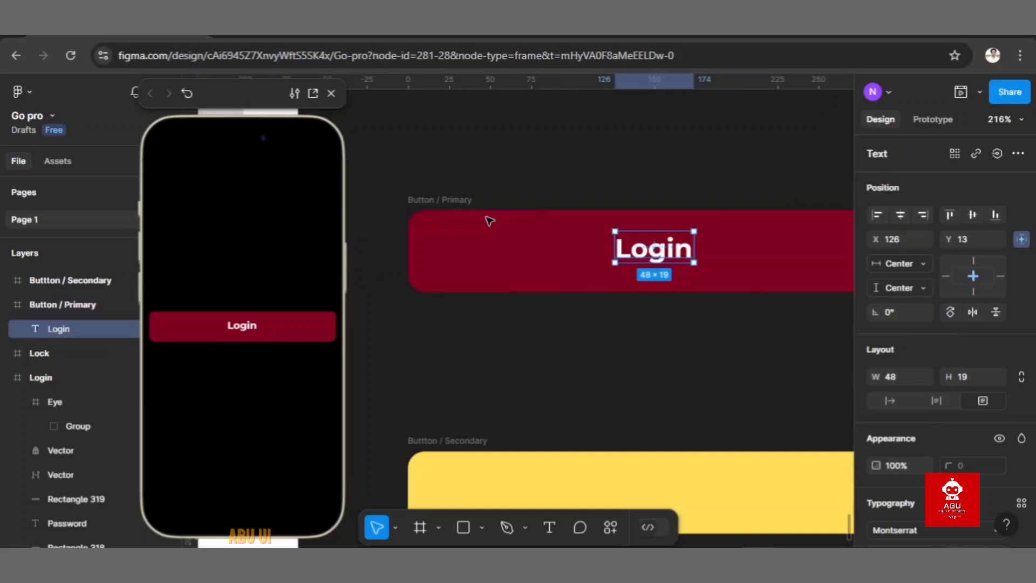
pyautogui.click(456, 201)
pyautogui.click(969, 218)
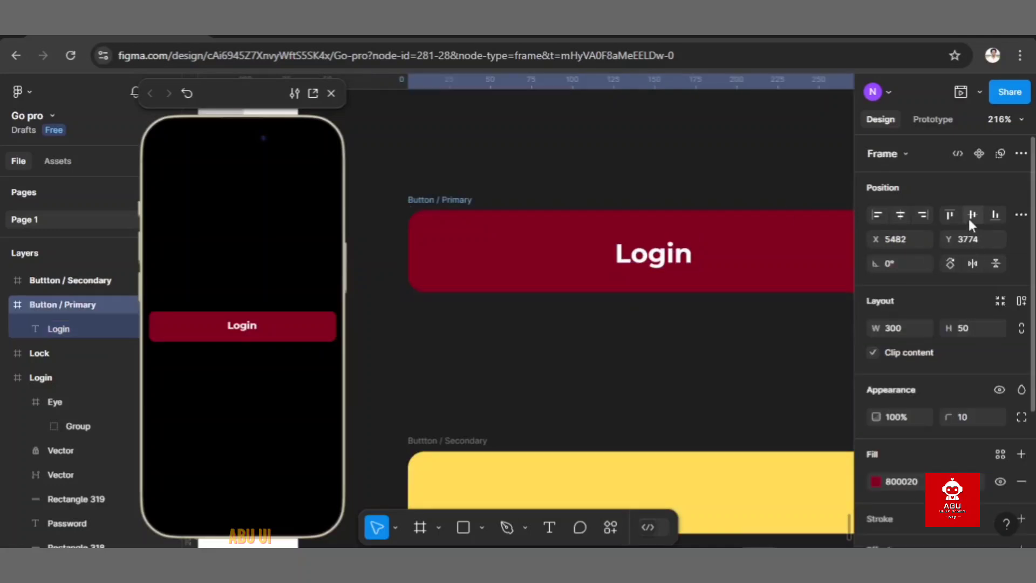
pyautogui.click(691, 358)
# Step: Duplicate the Login label and place the copy in the center of the yellow secondary button
pyautogui.scroll(-3, 690, 358)
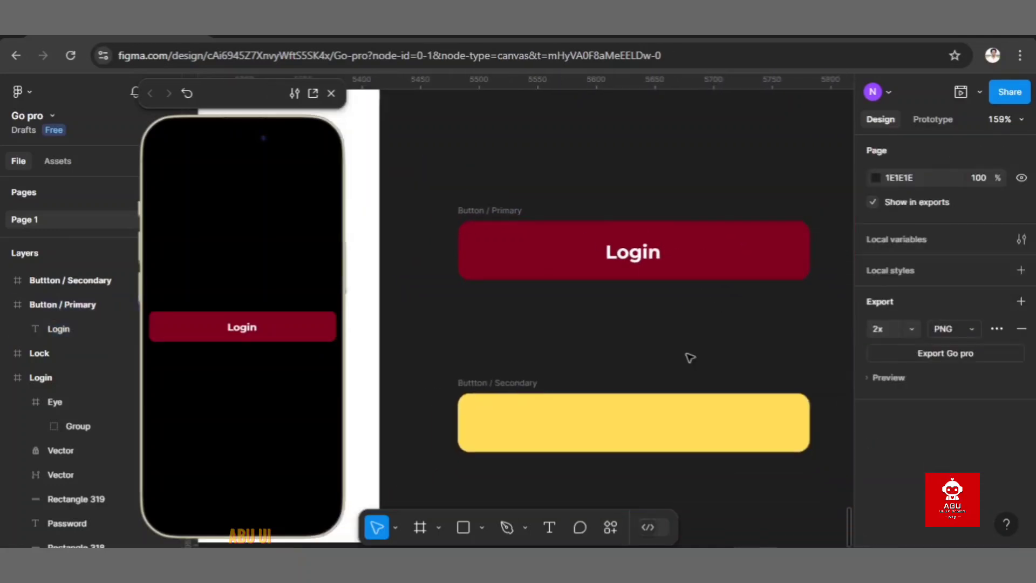
pyautogui.scroll(1, 664, 289)
pyautogui.click(654, 264)
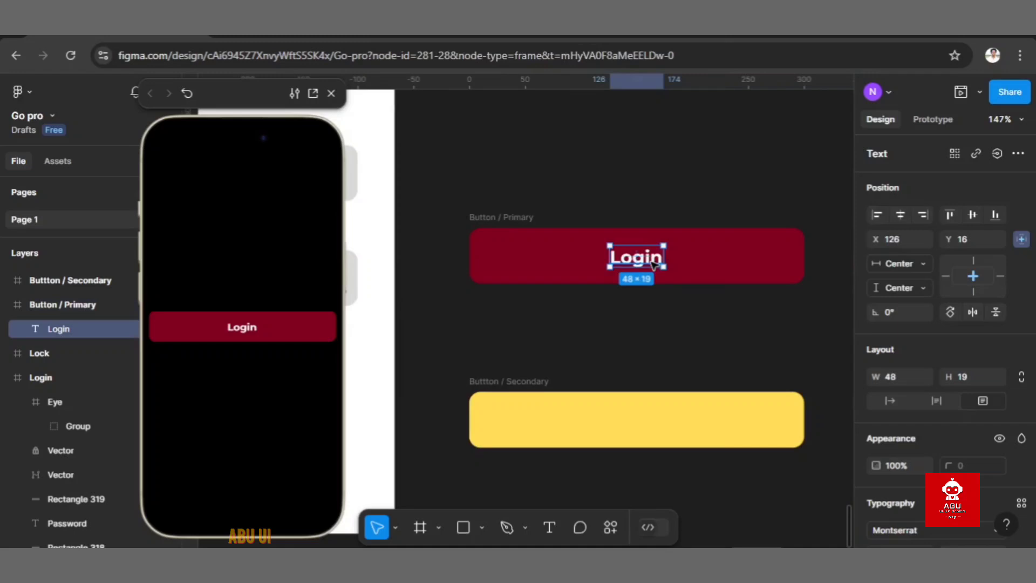
pyautogui.hotkey('ctrl', 'd')
pyautogui.moveTo(653, 262); pyautogui.dragTo(652, 420)
# Step: Change the secondary button's Login label to black, 000000
pyautogui.scroll(-5, 917, 351)
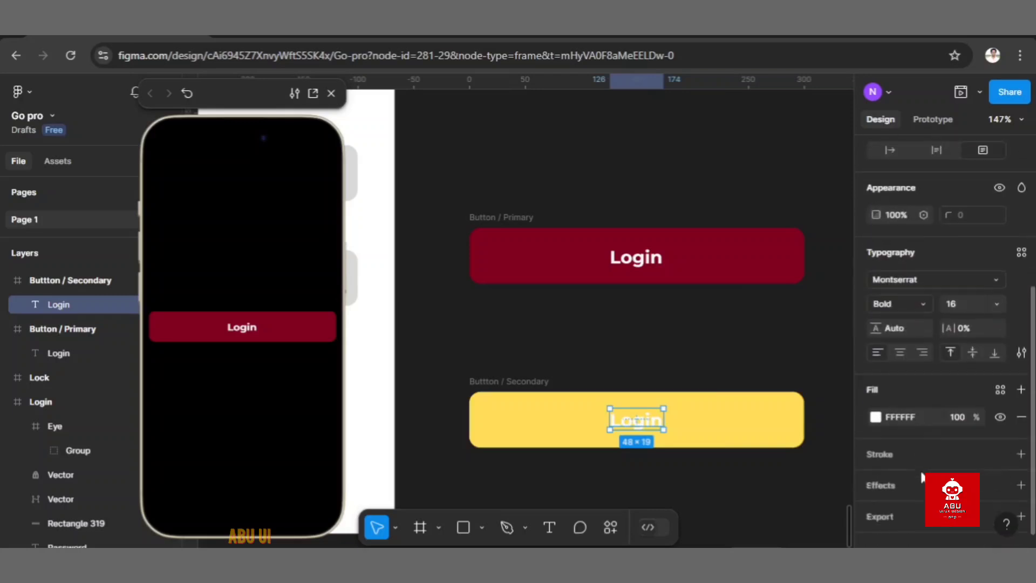
pyautogui.click(876, 401)
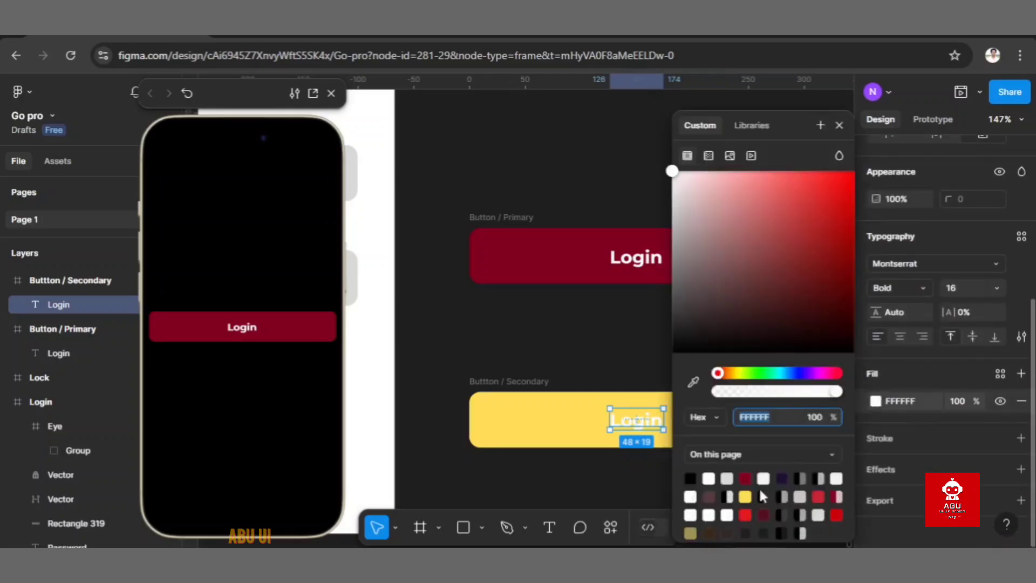
pyautogui.click(690, 478)
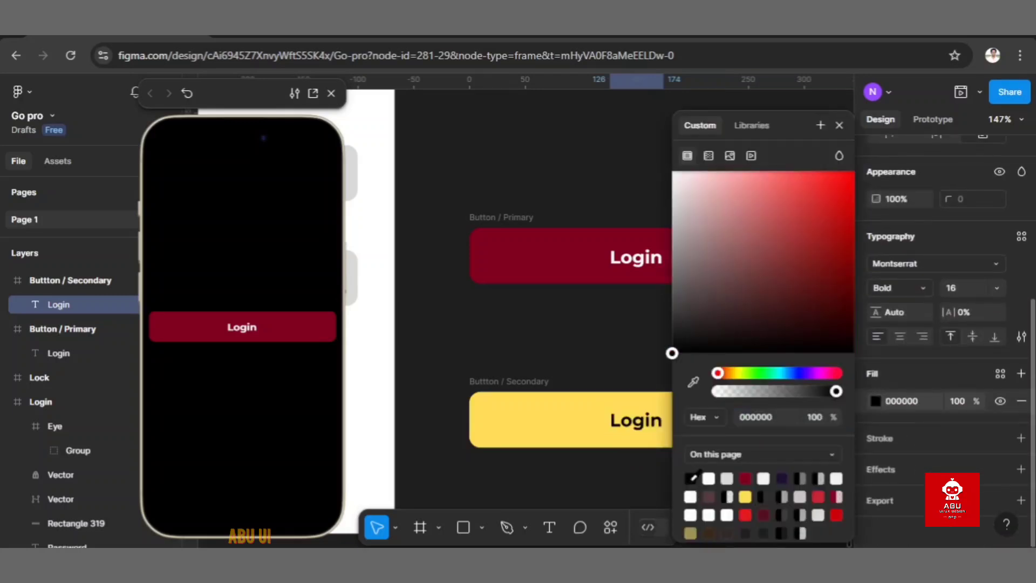
pyautogui.click(522, 179)
# Step: Turn the primary and secondary button frames into two separate components with Create multiple components
pyautogui.scroll(-4, 519, 177)
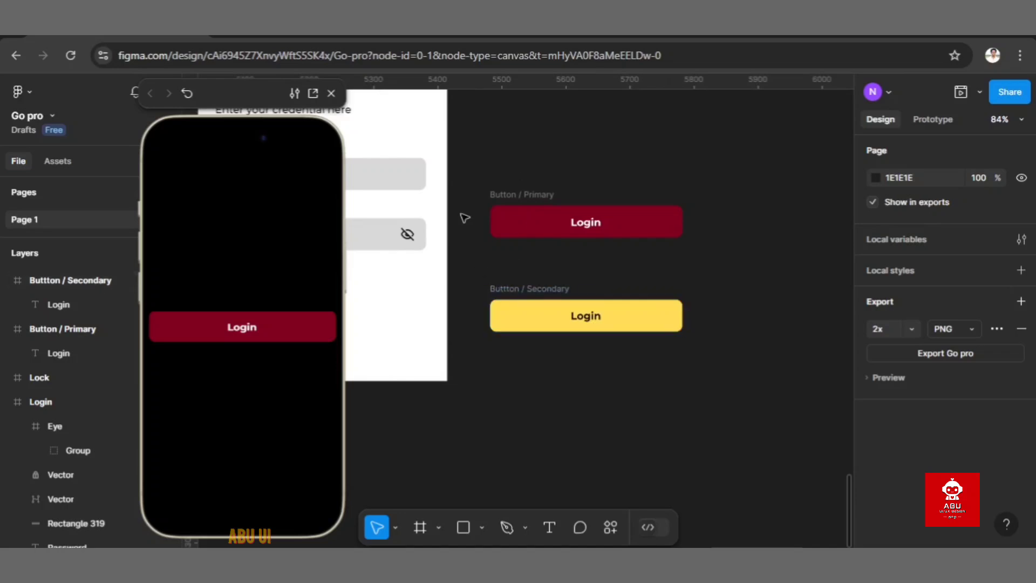
pyautogui.moveTo(473, 173); pyautogui.dragTo(728, 371)
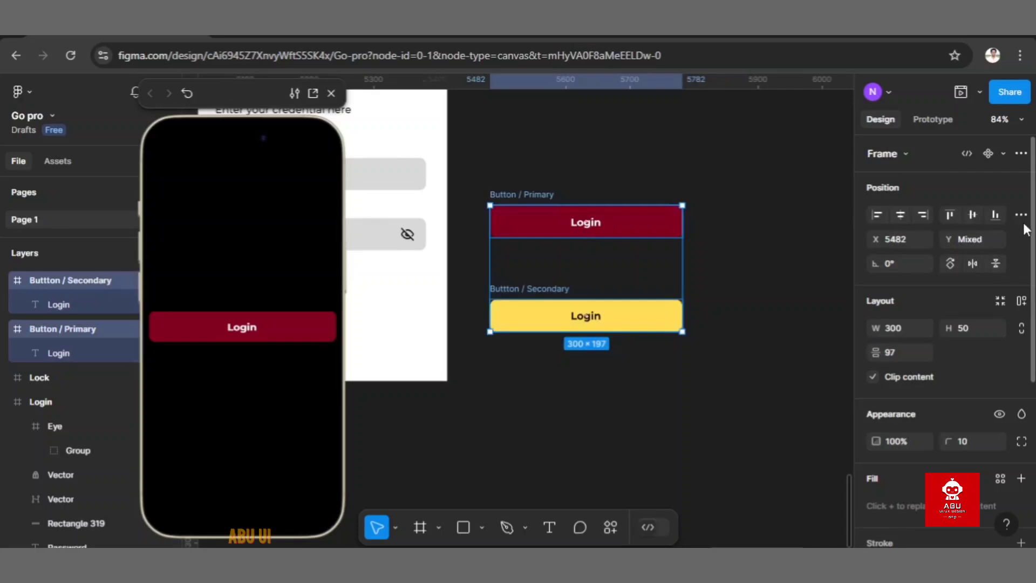
pyautogui.click(1021, 155)
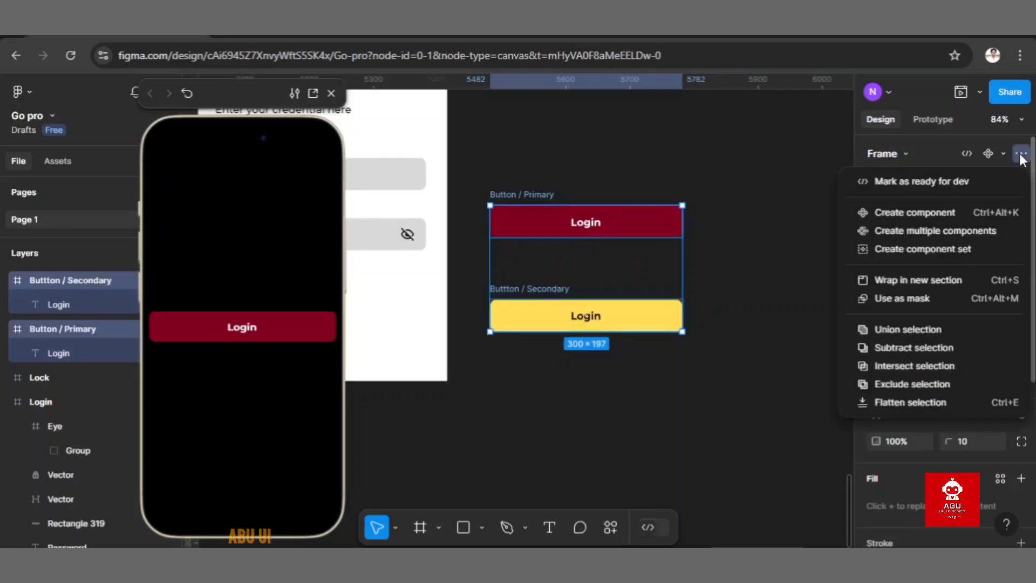
pyautogui.click(909, 231)
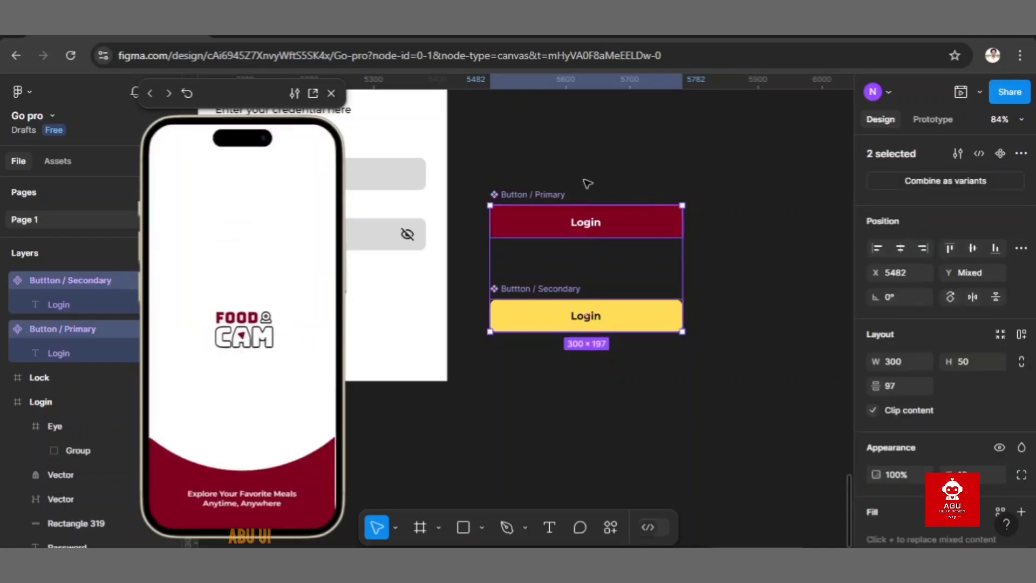
pyautogui.click(765, 264)
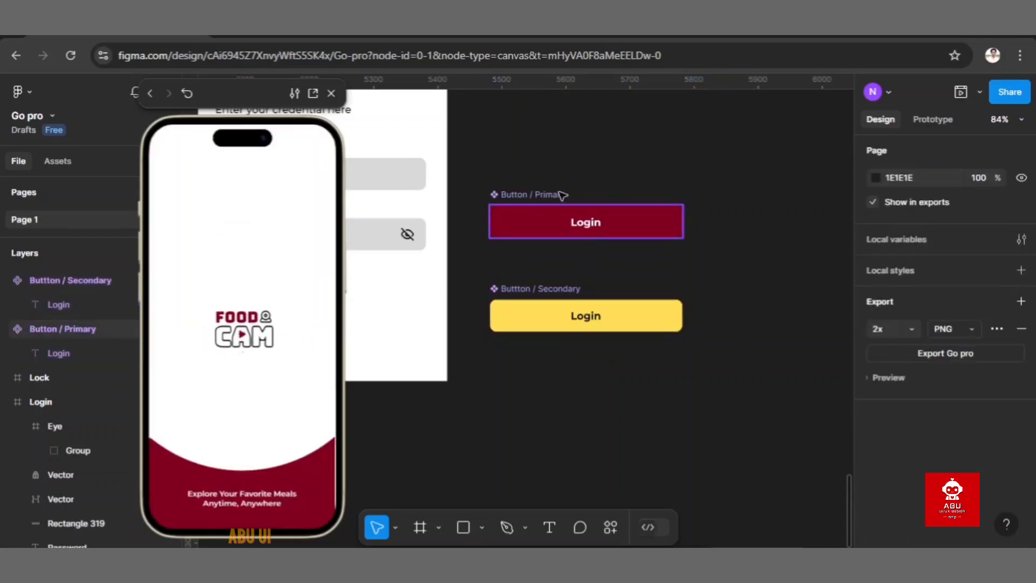
# Step: Show only the file's local assets in the asset library and move the prototype preview clear of the canvas and component list
pyautogui.click(57, 170)
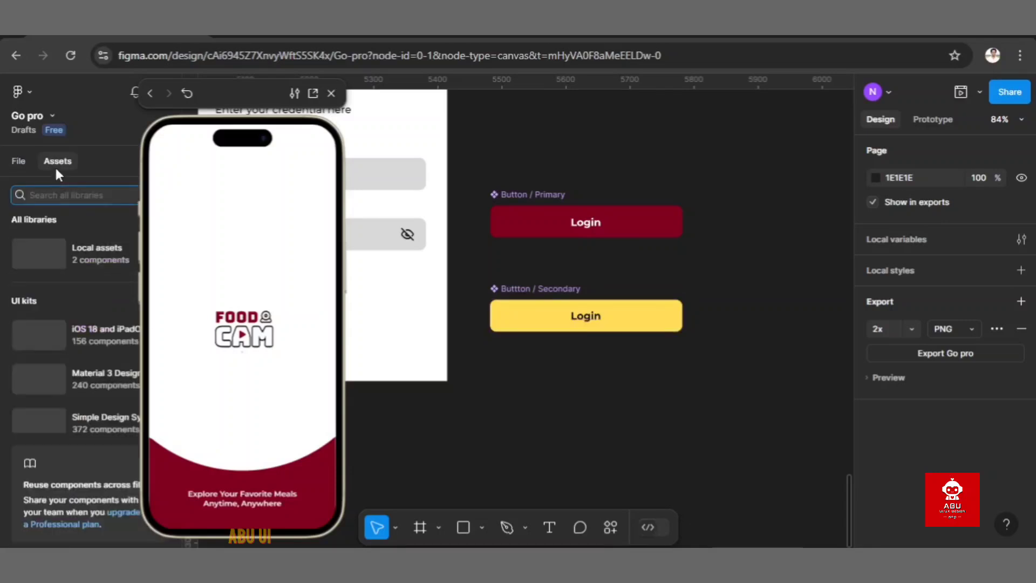
pyautogui.moveTo(242, 102); pyautogui.dragTo(420, 137)
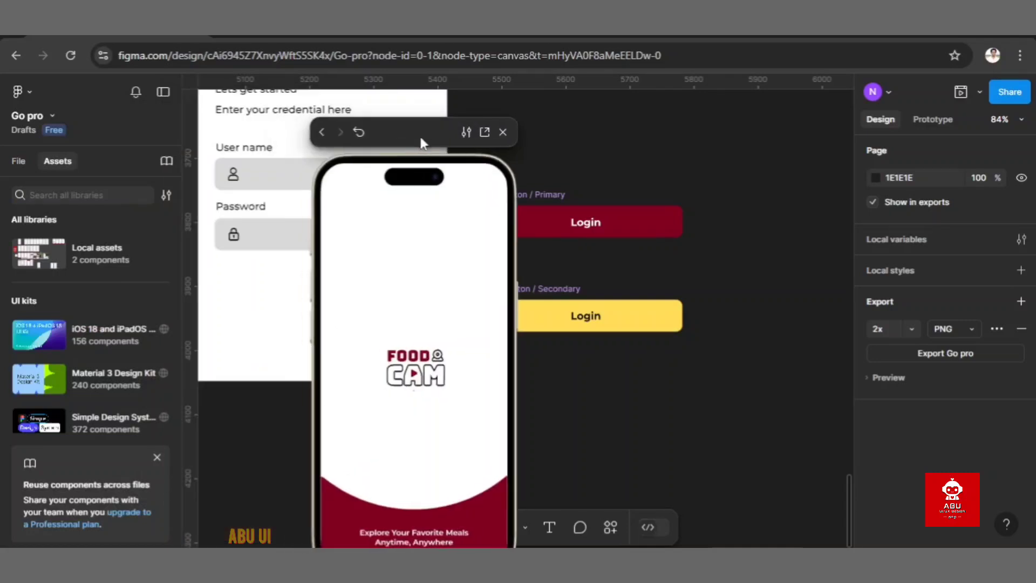
pyautogui.click(166, 194)
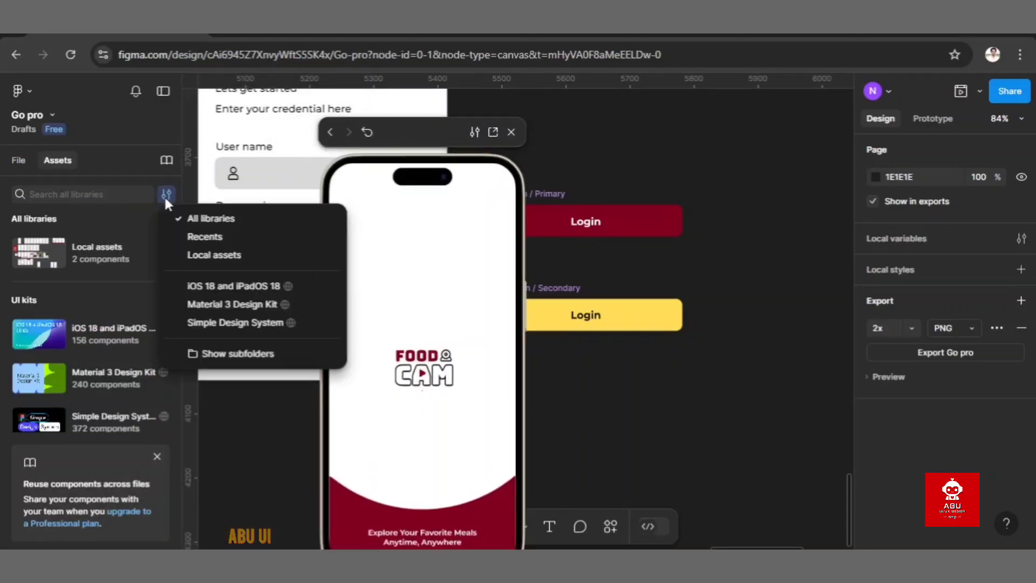
pyautogui.click(219, 254)
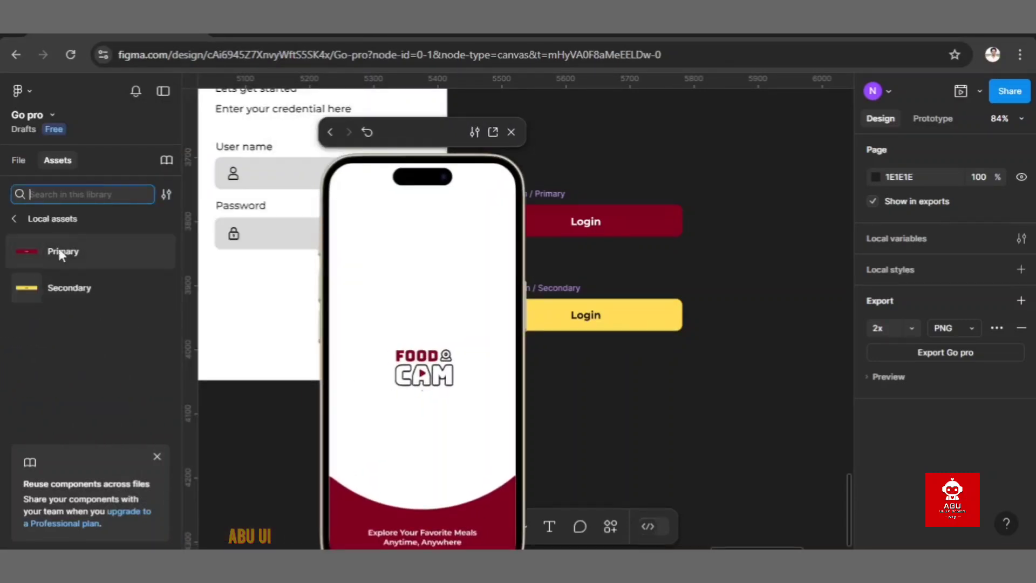
pyautogui.moveTo(402, 130); pyautogui.dragTo(210, 469)
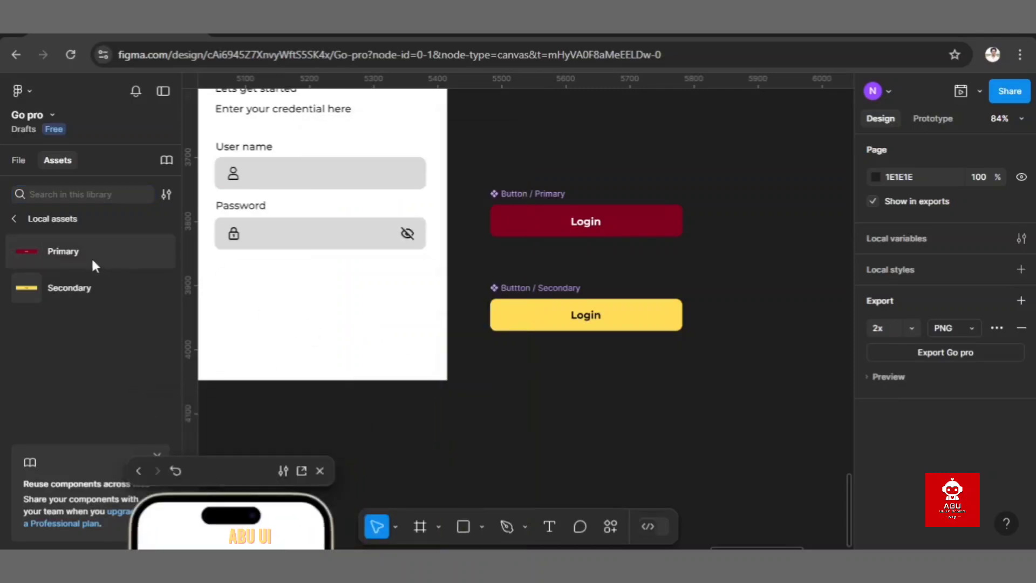
# Step: Try out an instance of the Primary button component below the Password field on the Login screen, and delete it
pyautogui.moveTo(91, 257); pyautogui.dragTo(357, 324)
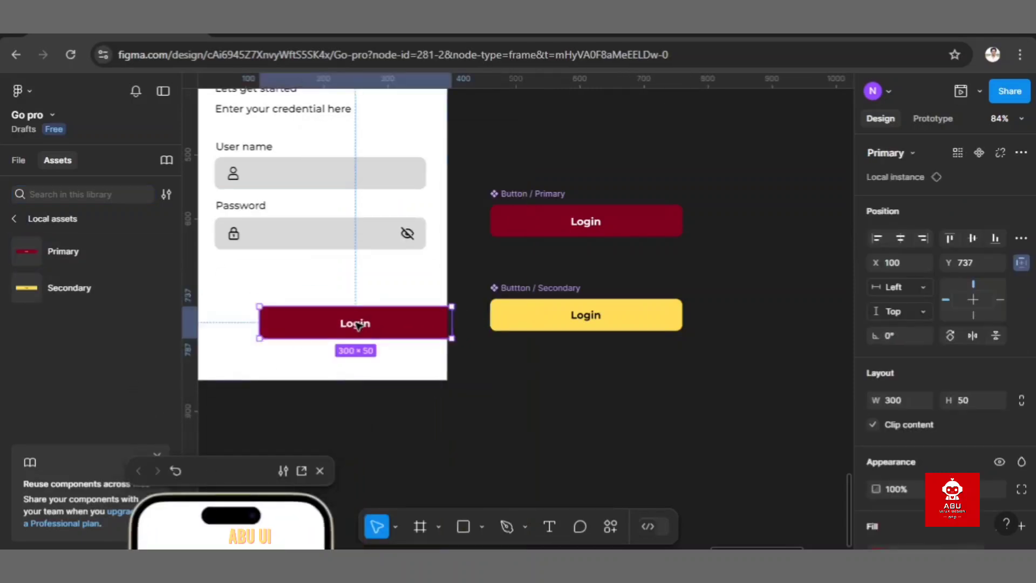
pyautogui.press('Delete')
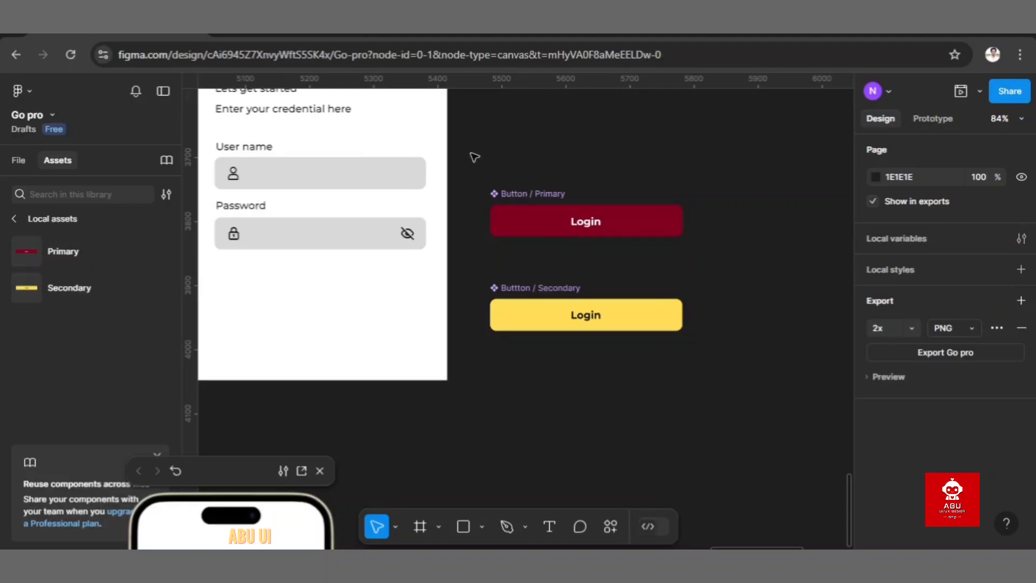
# Step: Combine the primary and secondary button components as variants of one component set
pyautogui.moveTo(472, 155); pyautogui.dragTo(719, 373)
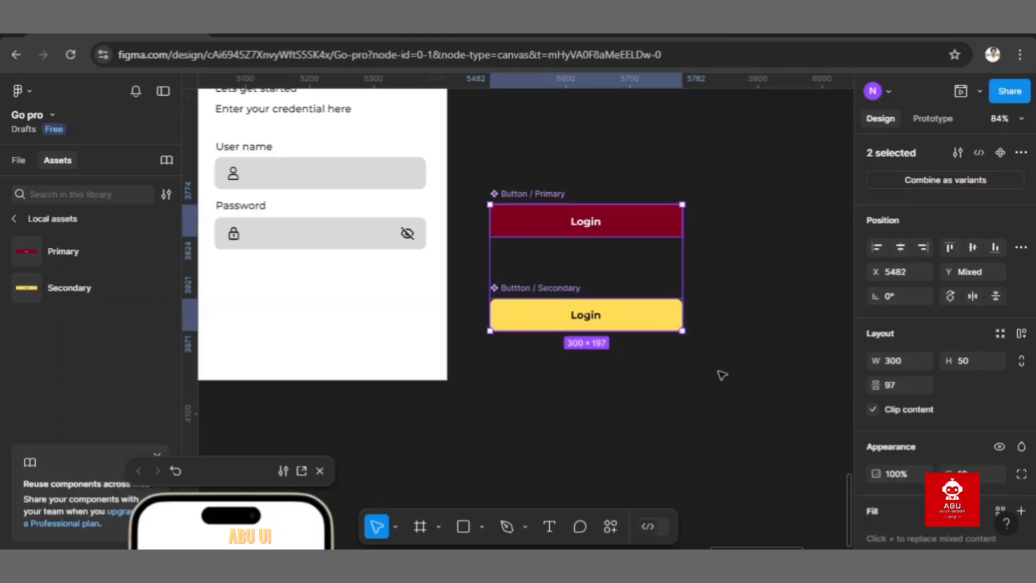
pyautogui.click(956, 180)
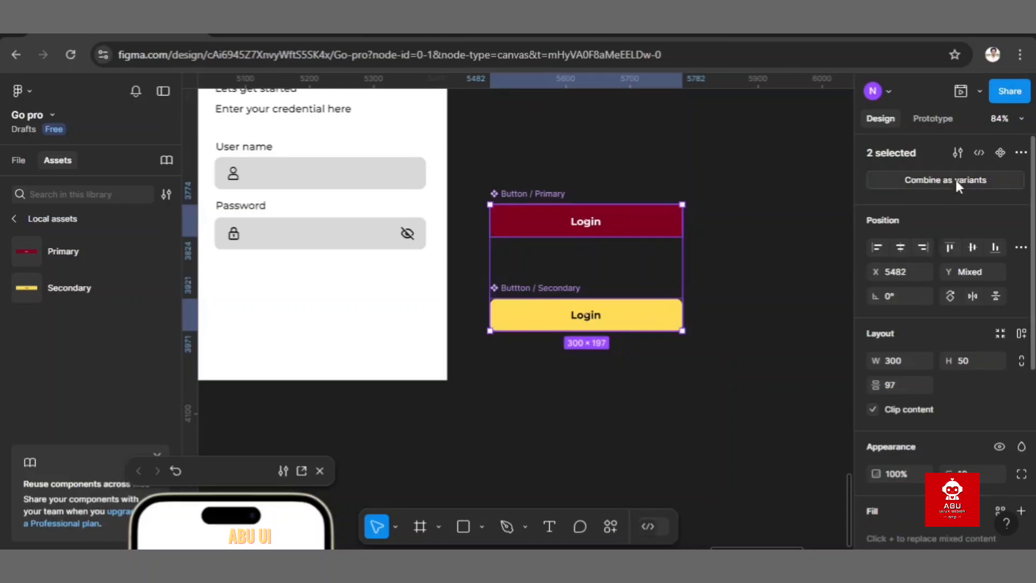
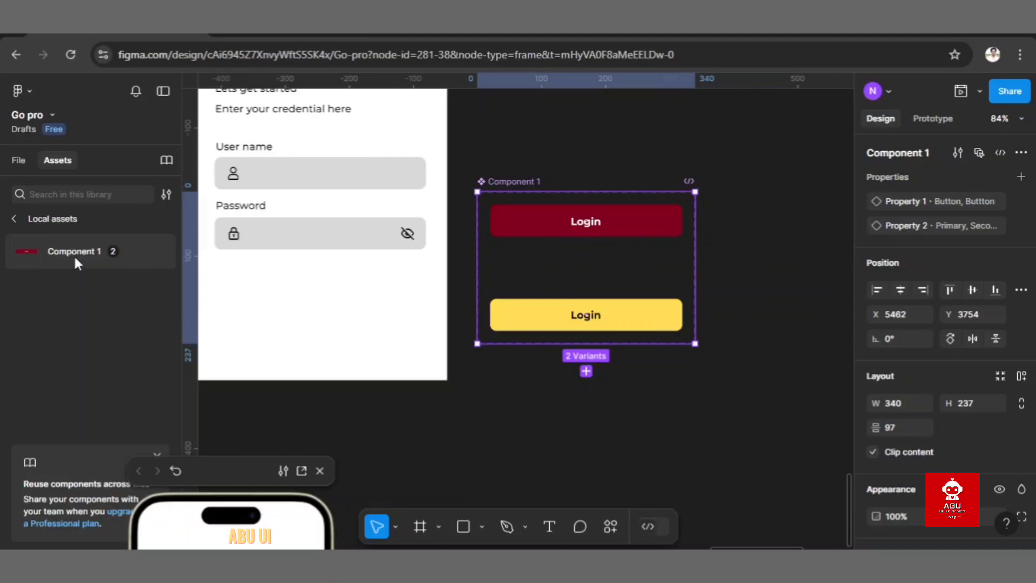
# Step: Place an instance of Component 1 below the Password field on the Login screen, at about X 41, Y 715
pyautogui.moveTo(73, 254); pyautogui.dragTo(324, 306)
pyautogui.hscroll(-2, 324, 307)
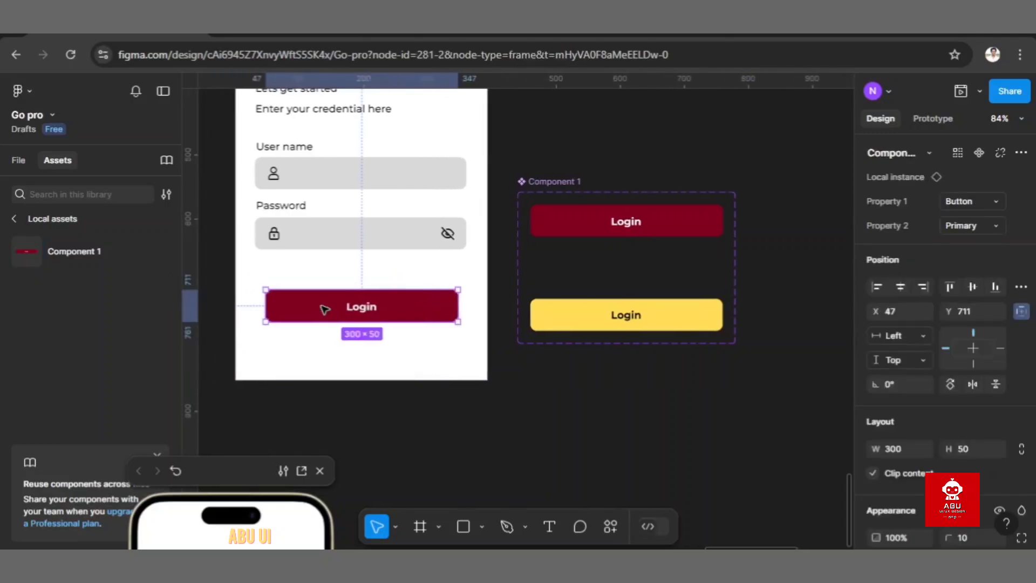
pyautogui.moveTo(407, 302); pyautogui.dragTo(410, 307)
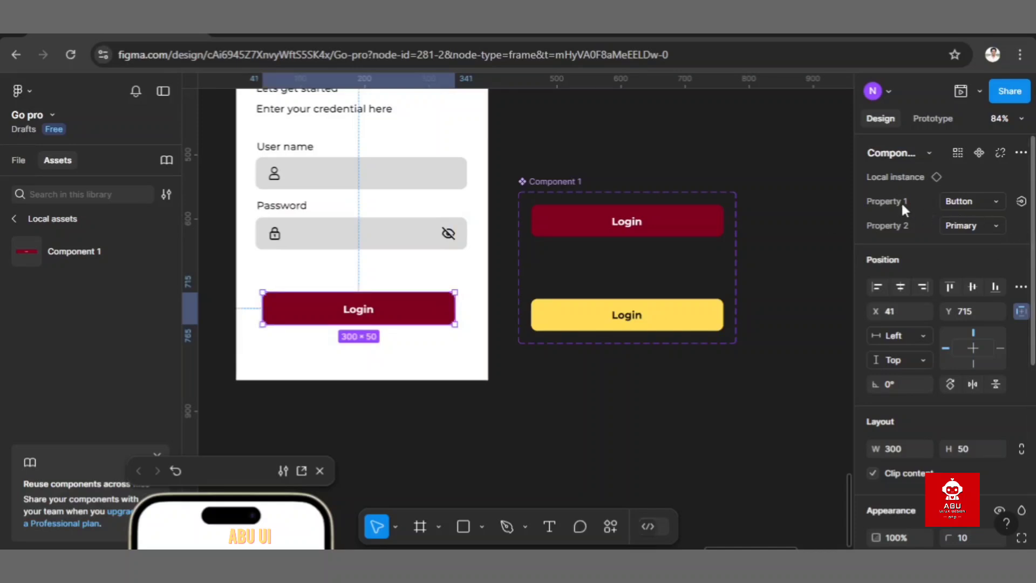
# Step: Switch the placed button instance's Property 2 to the Secondary variant
pyautogui.click(977, 224)
pyautogui.click(970, 238)
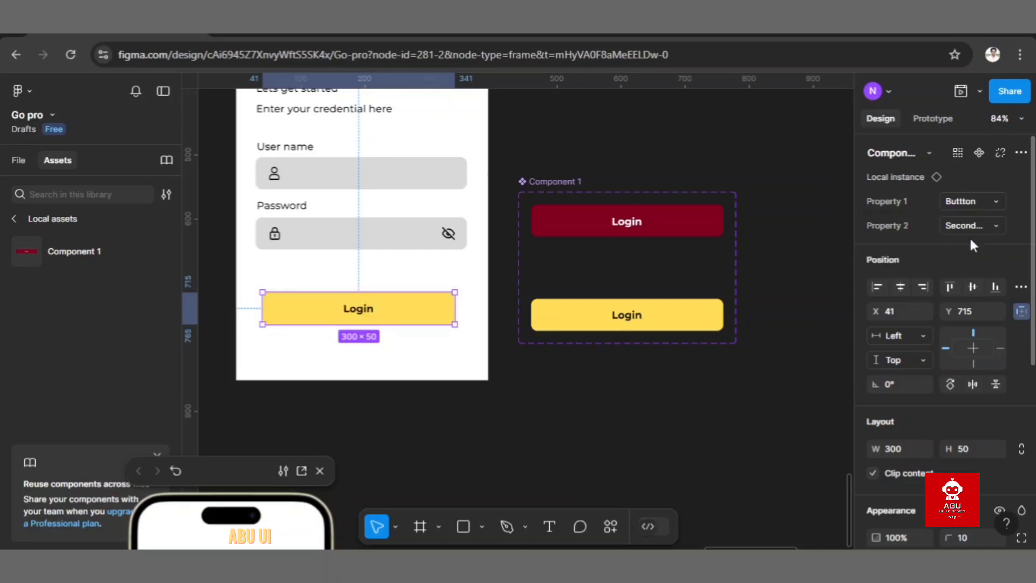
pyautogui.click(459, 377)
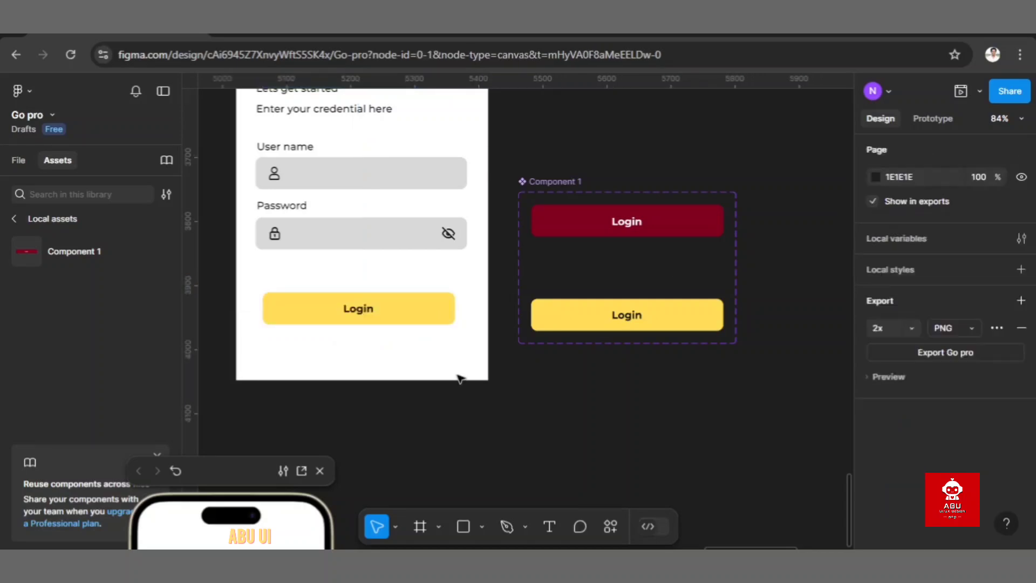
# Step: Move the Component 1 set directly below the Login screen, aligned with the screen's left edge
pyautogui.scroll(-3, 459, 377)
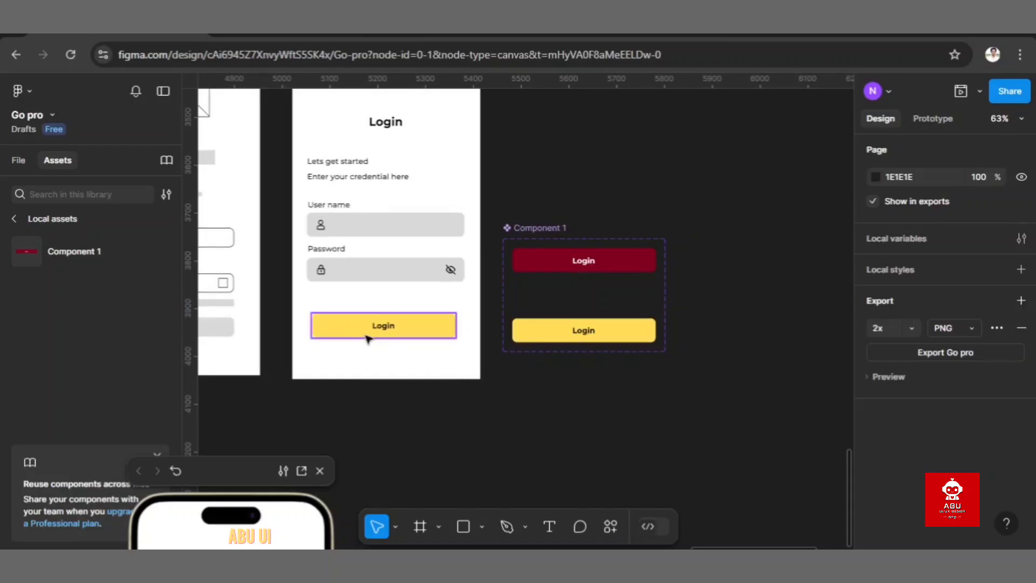
pyautogui.click(553, 228)
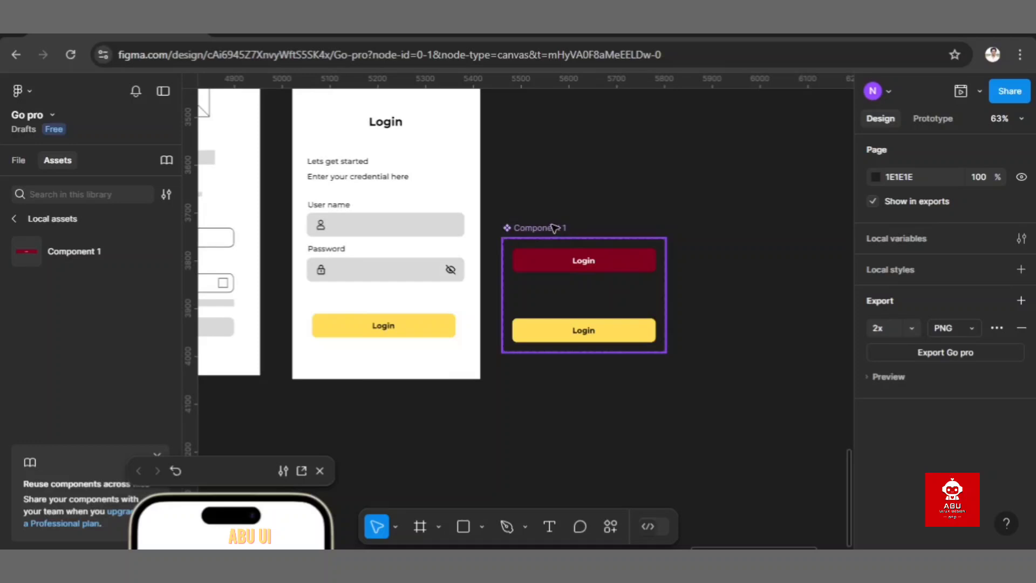
pyautogui.moveTo(553, 228); pyautogui.dragTo(311, 405)
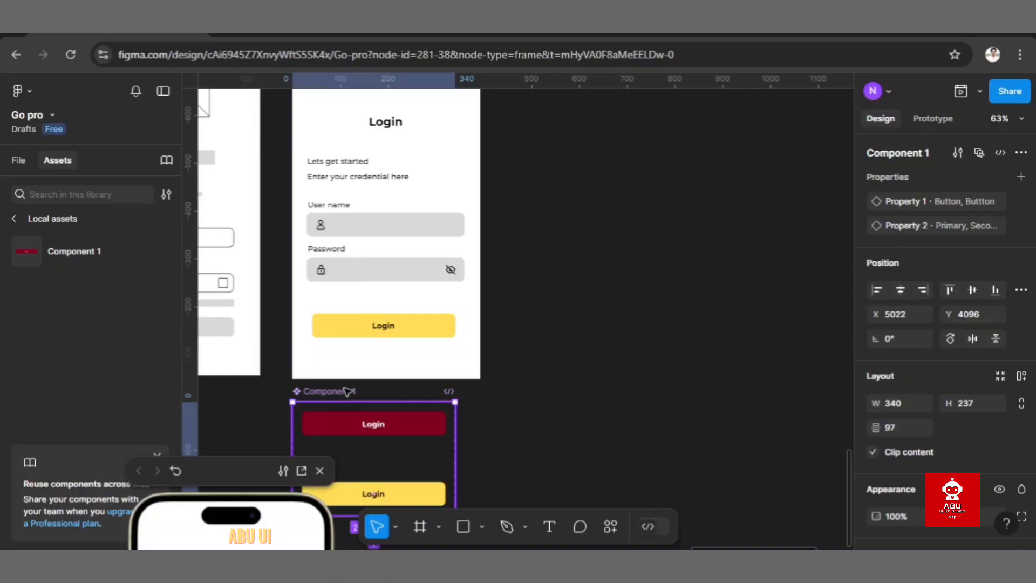
pyautogui.click(572, 374)
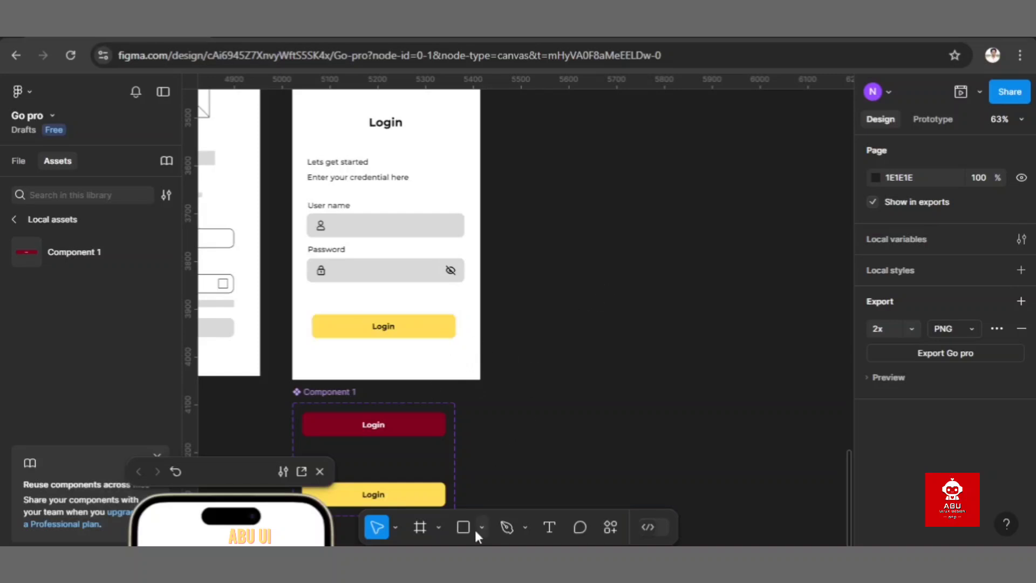
# Step: Draw a new frame in the empty canvas area beside the Login screen and size it to 300 by 50
pyautogui.click(442, 529)
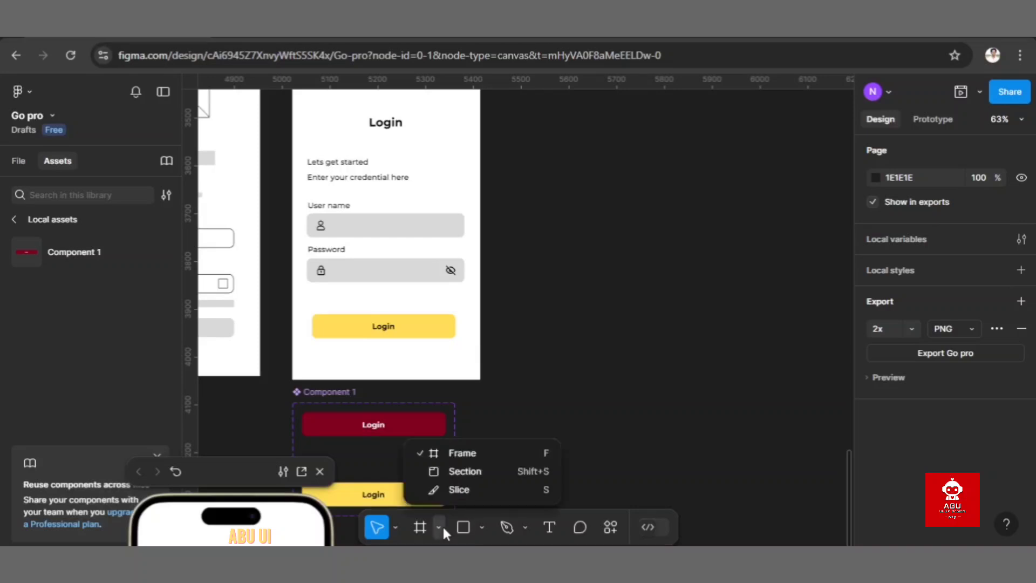
pyautogui.click(470, 451)
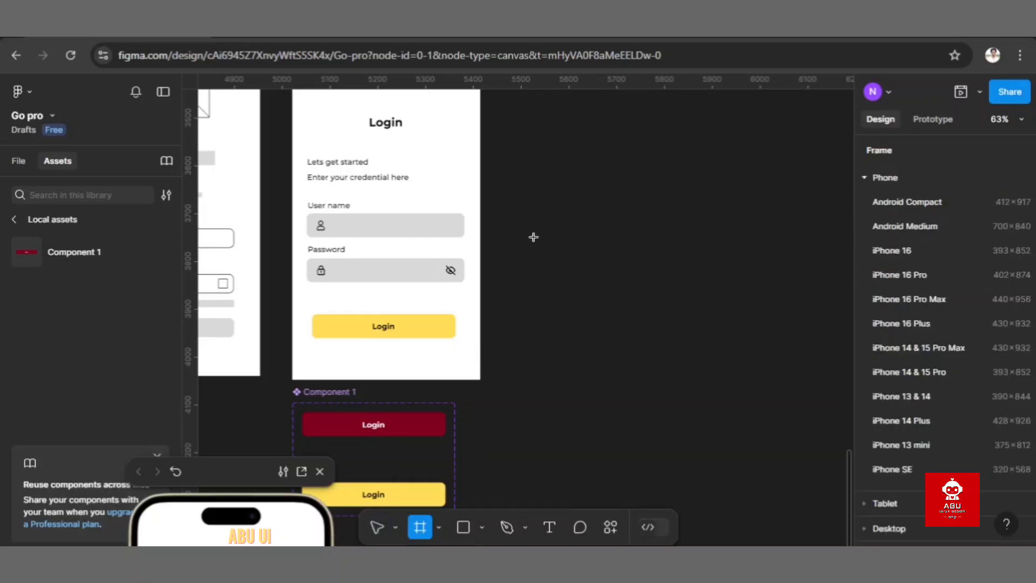
pyautogui.moveTo(534, 236); pyautogui.dragTo(702, 264)
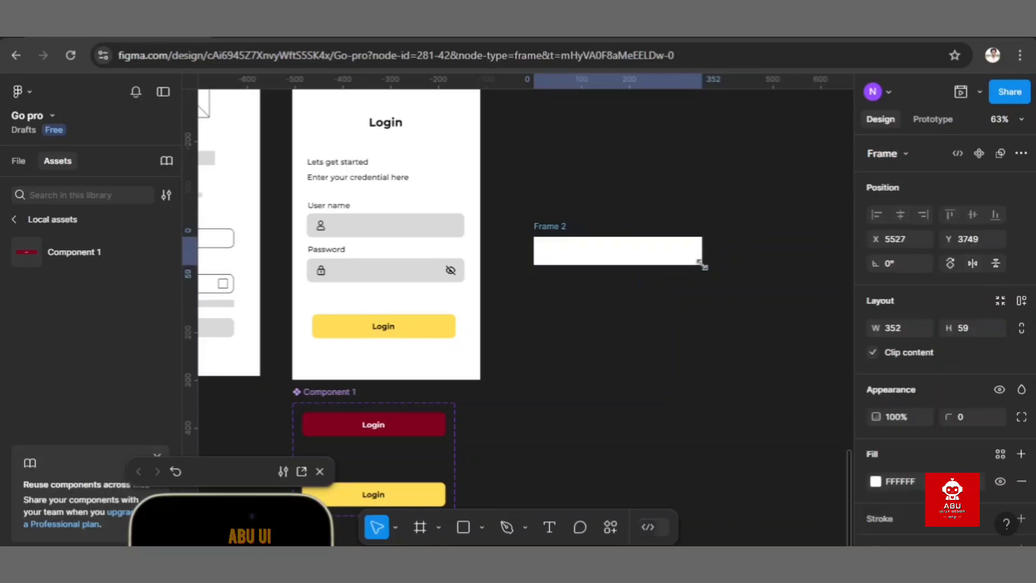
pyautogui.click(907, 334)
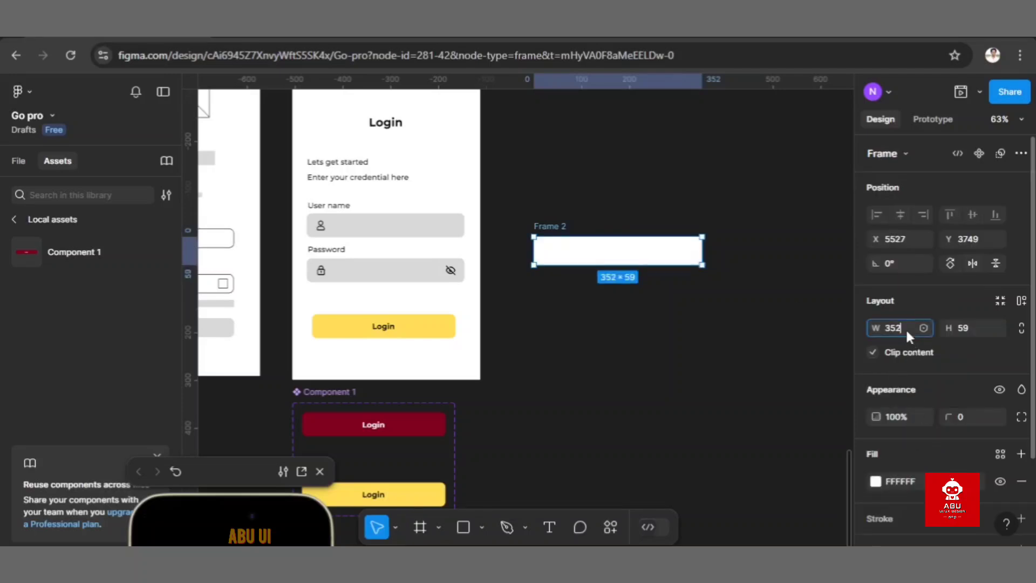
pyautogui.write('00')
pyautogui.press('Return')
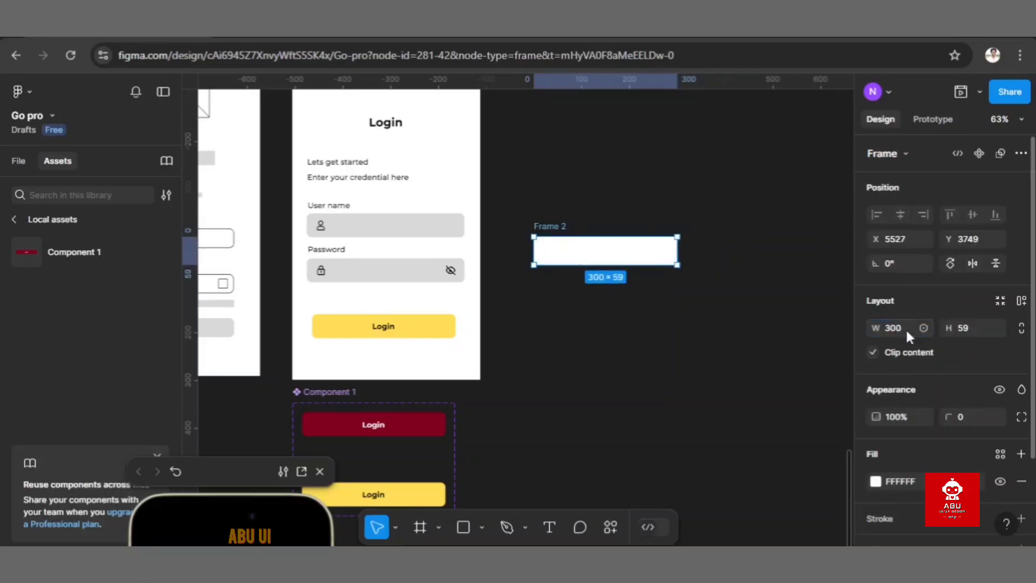
pyautogui.click(971, 326)
pyautogui.write('50')
pyautogui.press('Return')
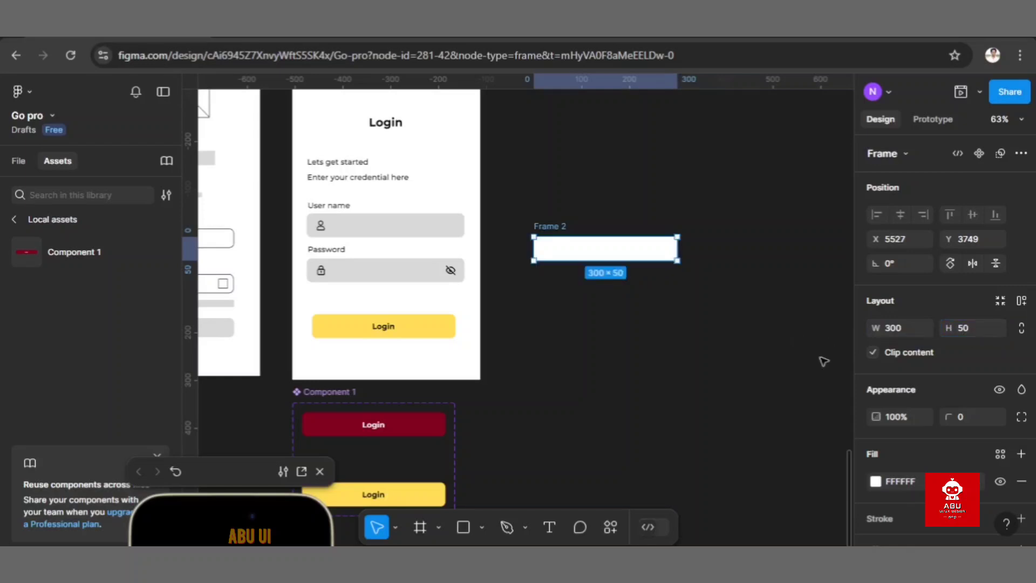
# Step: Give the new frame a corner radius of 10 and a fill color of 800020
pyautogui.click(973, 415)
pyautogui.write('10')
pyautogui.click(658, 327)
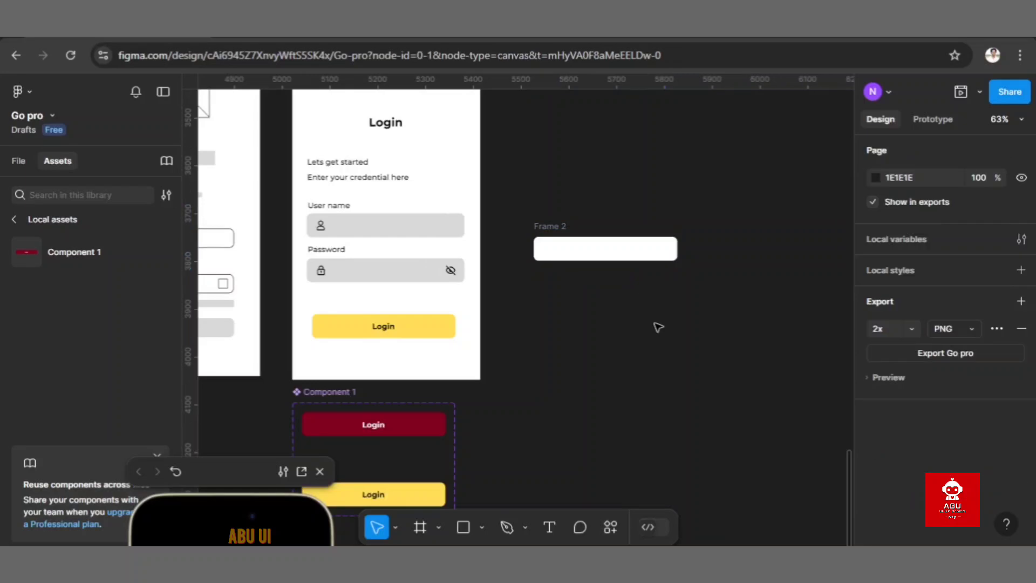
pyautogui.click(556, 226)
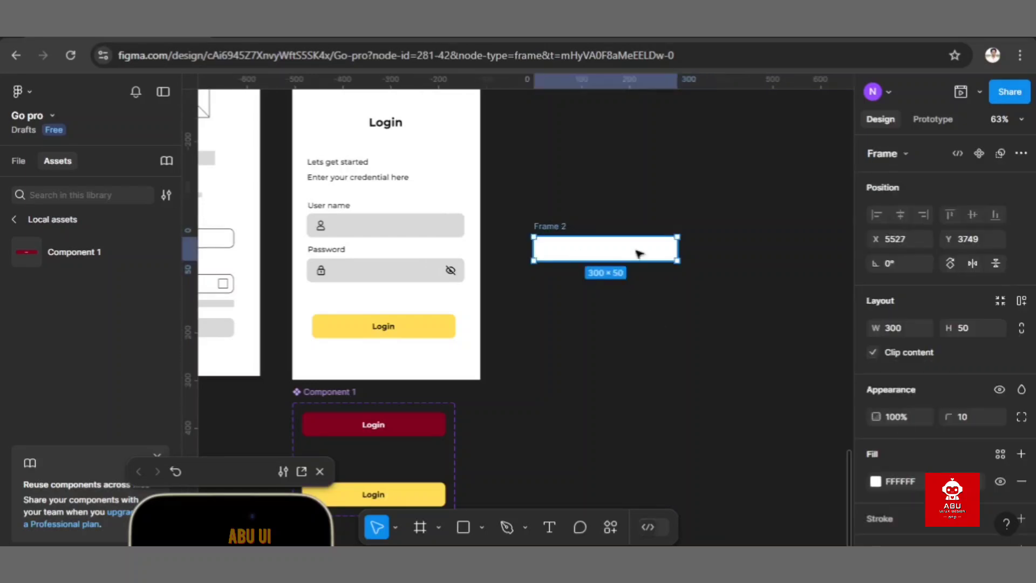
pyautogui.click(905, 480)
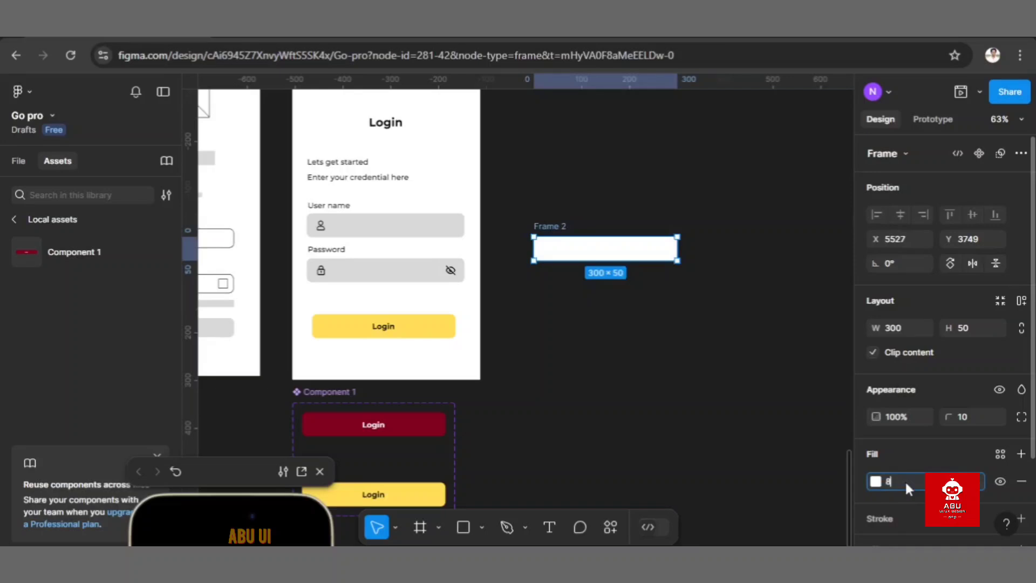
pyautogui.write('800020')
pyautogui.press('Return')
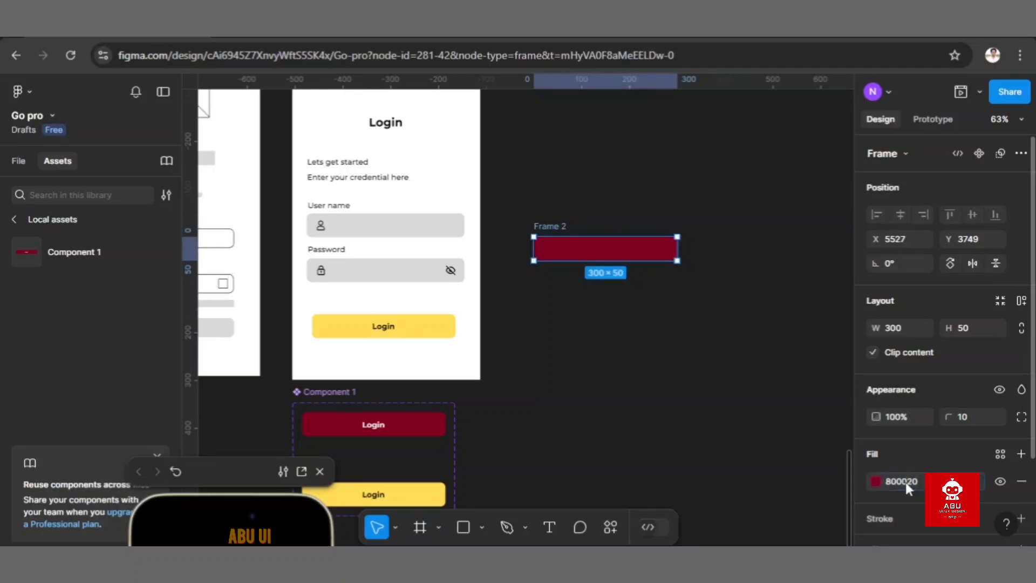
# Step: Rename the new dark red frame as Button / Primary / Active
pyautogui.doubleClick(568, 225)
pyautogui.press('BackSpace')
pyautogui.write('Button /')
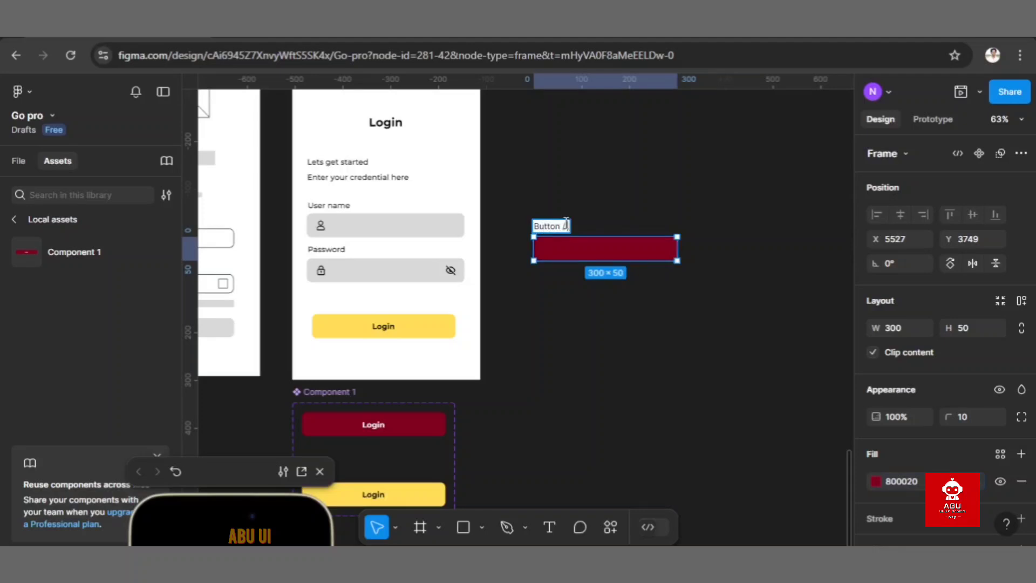
pyautogui.write('Primary ?')
pyautogui.press('BackSpace')
pyautogui.press('BackSpace')
pyautogui.write('/ Active')
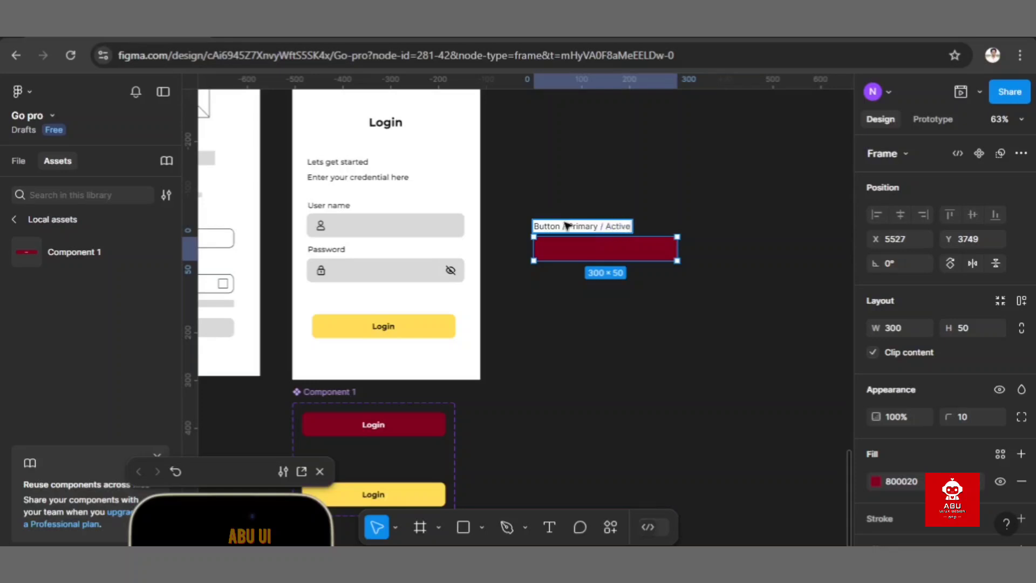
pyautogui.press('Return')
# Step: Duplicate the Button / Primary / Active frame, place the copy directly below it, and rename the copy as Button / Primary / Disable
pyautogui.hotkey('ctrl', 'd')
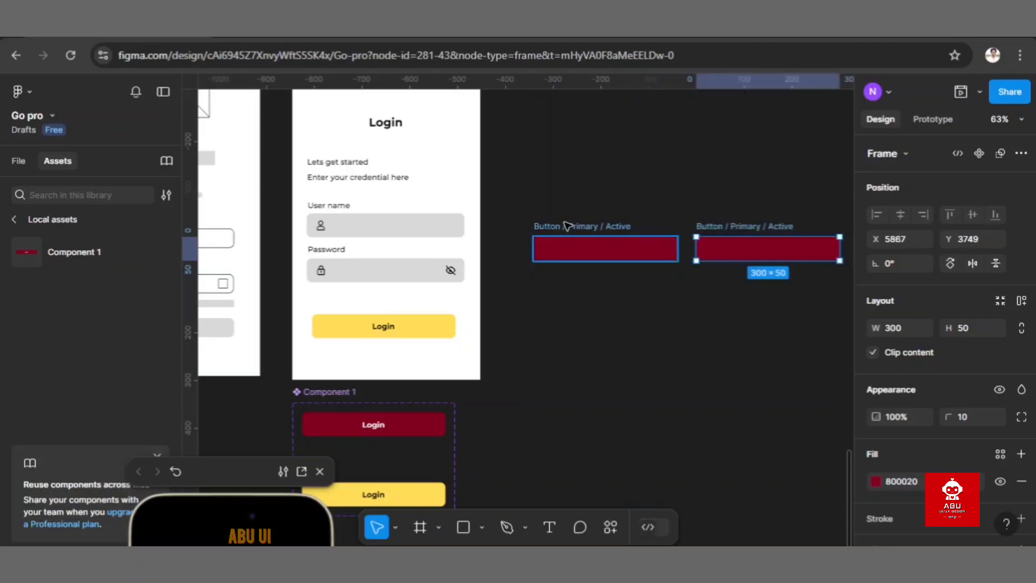
pyautogui.moveTo(720, 229); pyautogui.dragTo(557, 281)
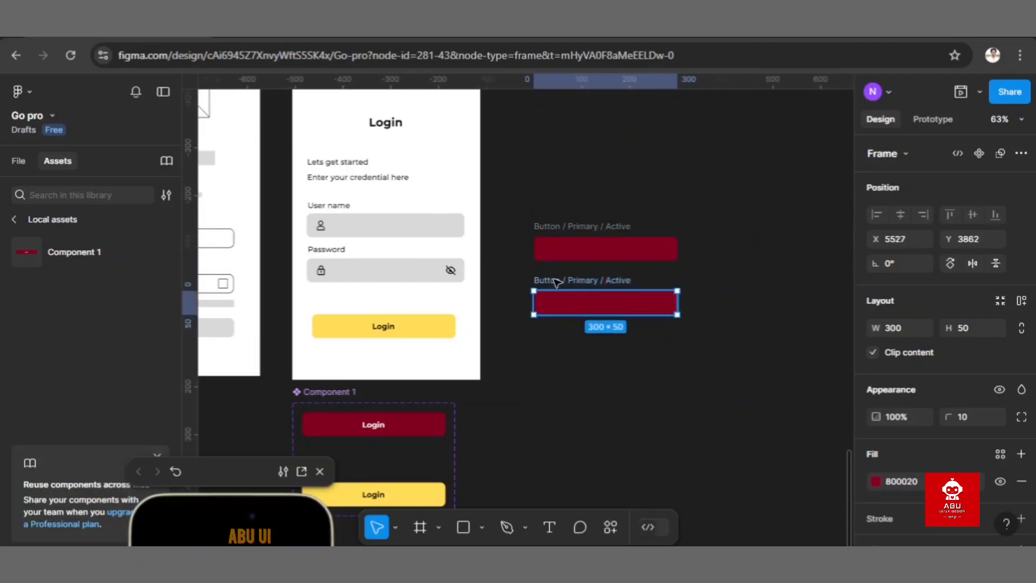
pyautogui.doubleClick(604, 281)
pyautogui.click(602, 281)
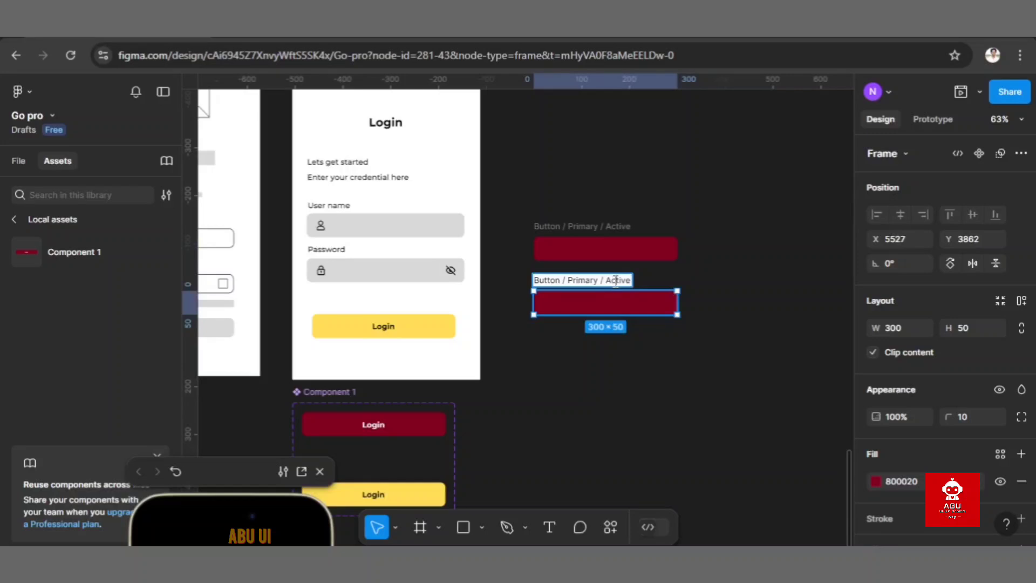
pyautogui.doubleClick(616, 280)
pyautogui.press('BackSpace')
pyautogui.write('Disa')
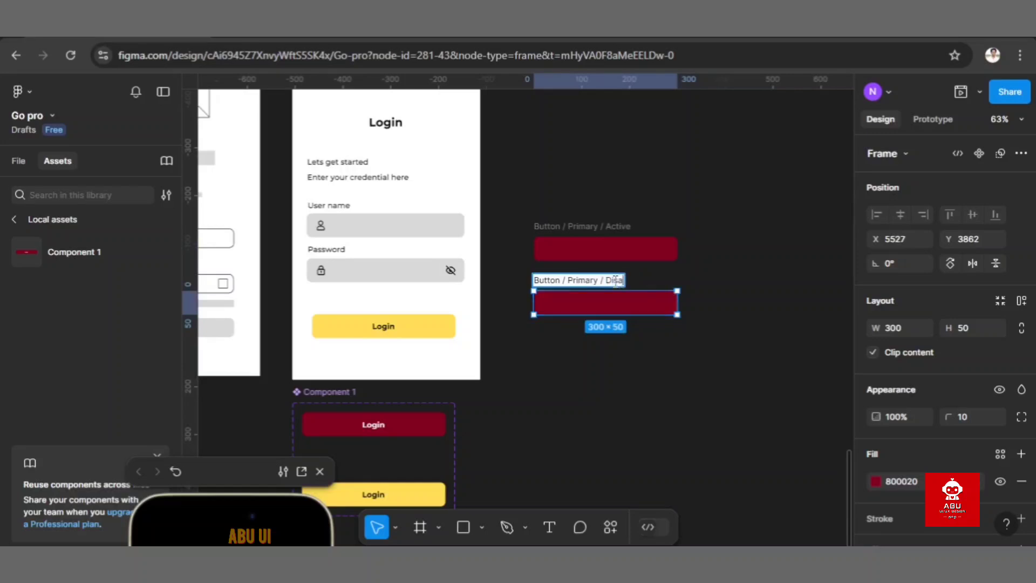
pyautogui.write('ble')
pyautogui.click(658, 354)
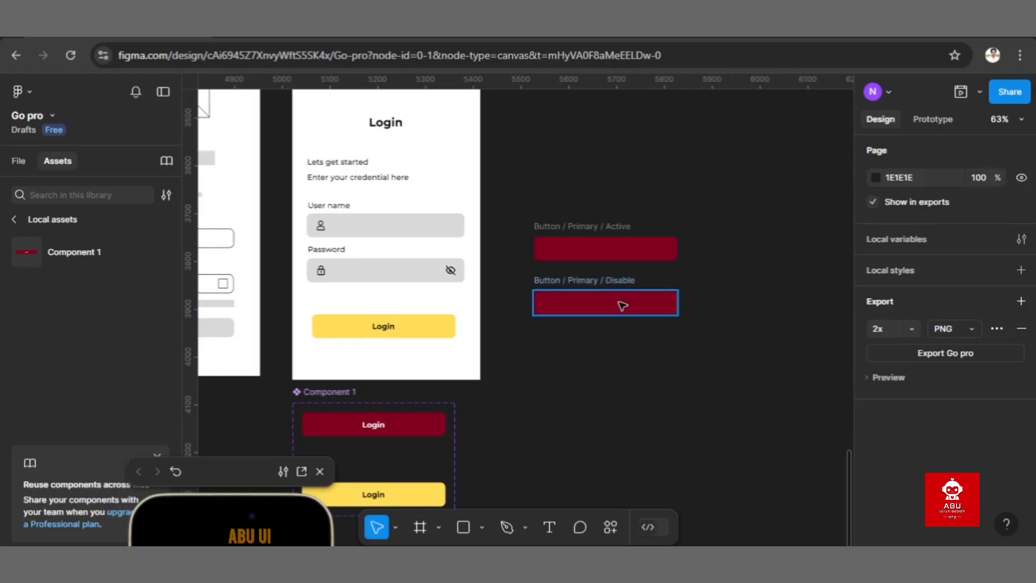
# Step: Duplicate the Button / Primary / Disable frame, place the copy directly below it, and rename the copy as Button / Primary / Loader
pyautogui.click(630, 282)
pyautogui.hotkey('ctrl', 'd')
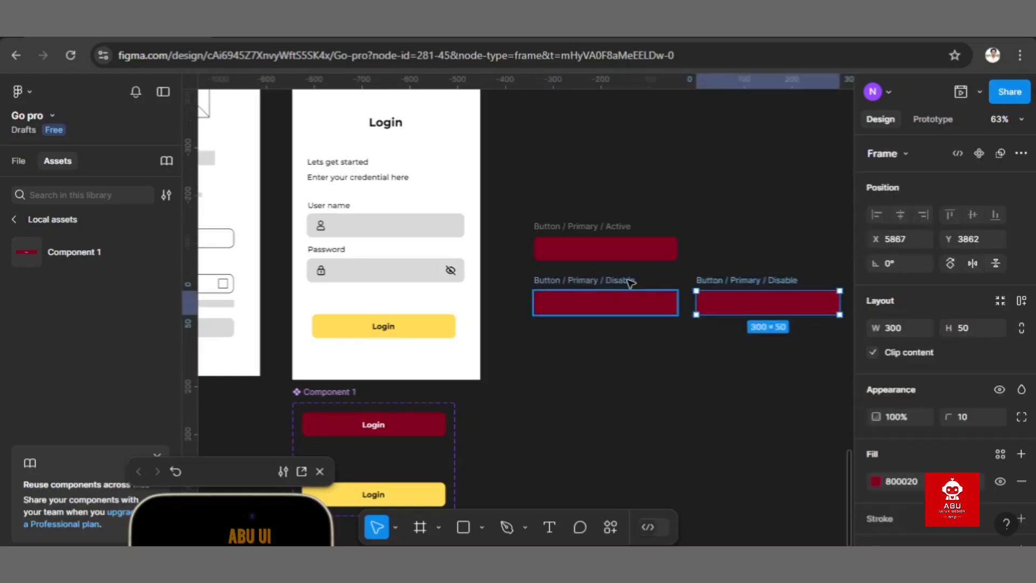
pyautogui.moveTo(717, 281); pyautogui.dragTo(577, 341)
pyautogui.doubleClick(614, 335)
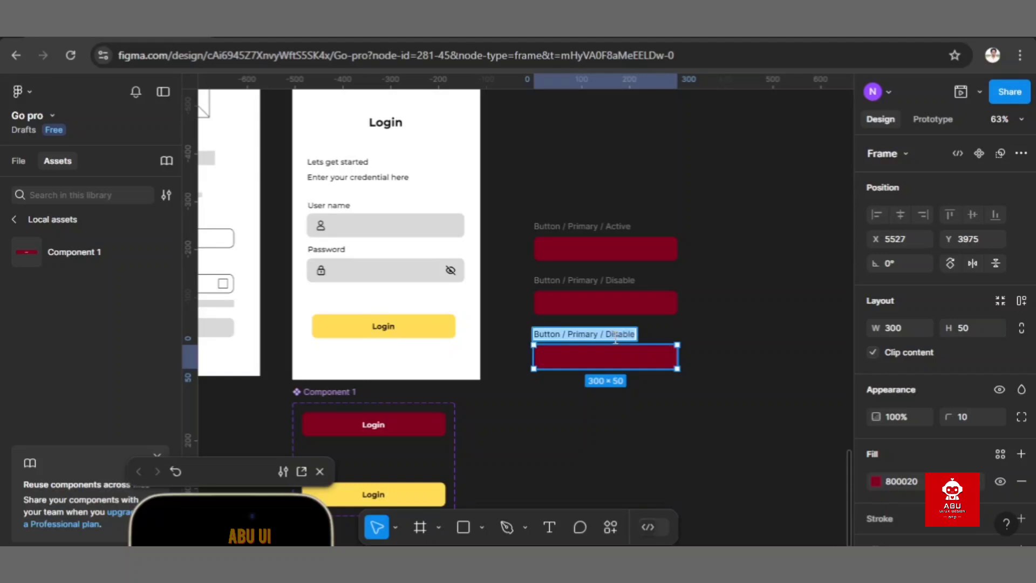
pyautogui.click(615, 337)
pyautogui.doubleClick(615, 337)
pyautogui.press('BackSpace')
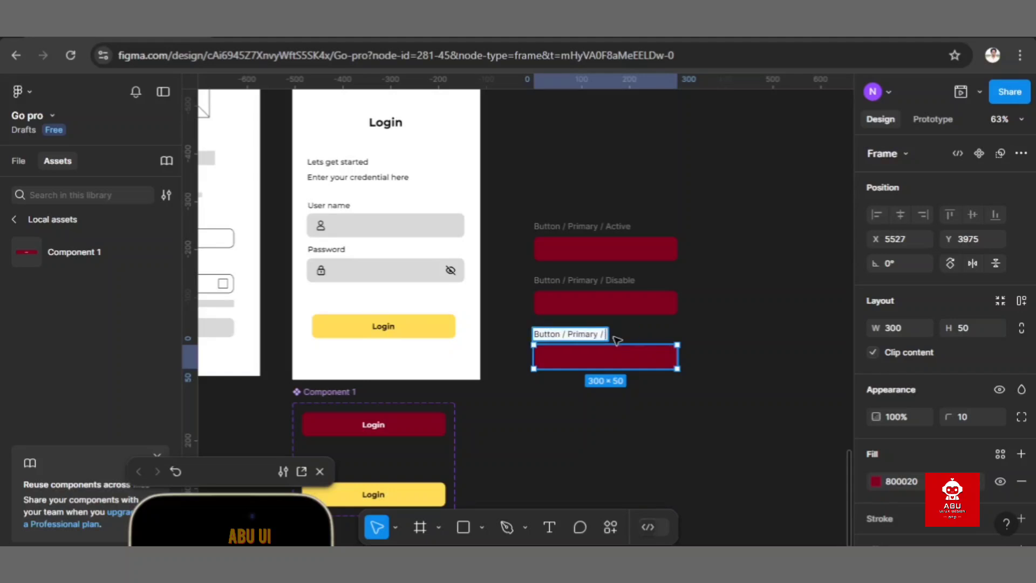
pyautogui.write('Loader')
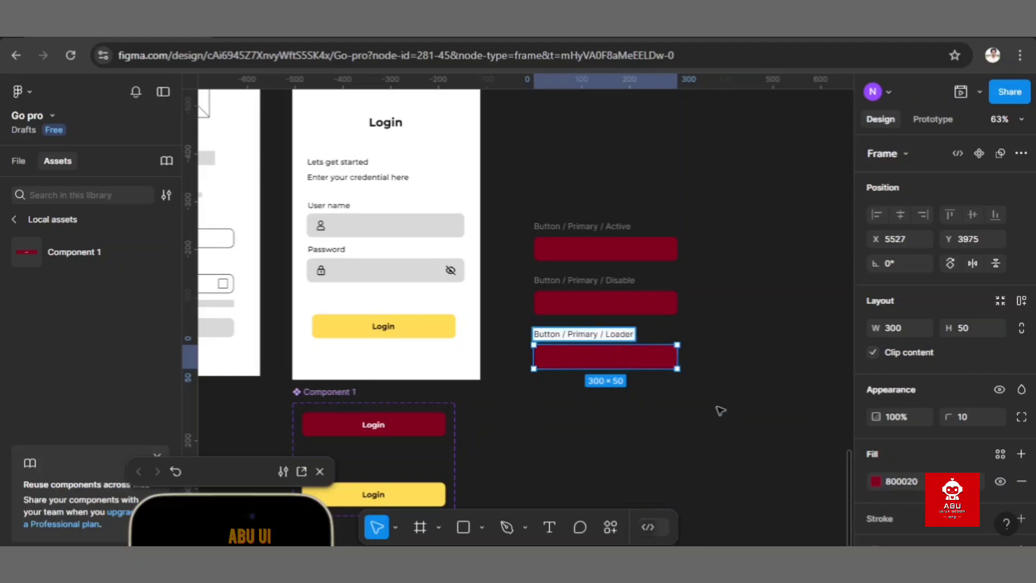
pyautogui.click(738, 425)
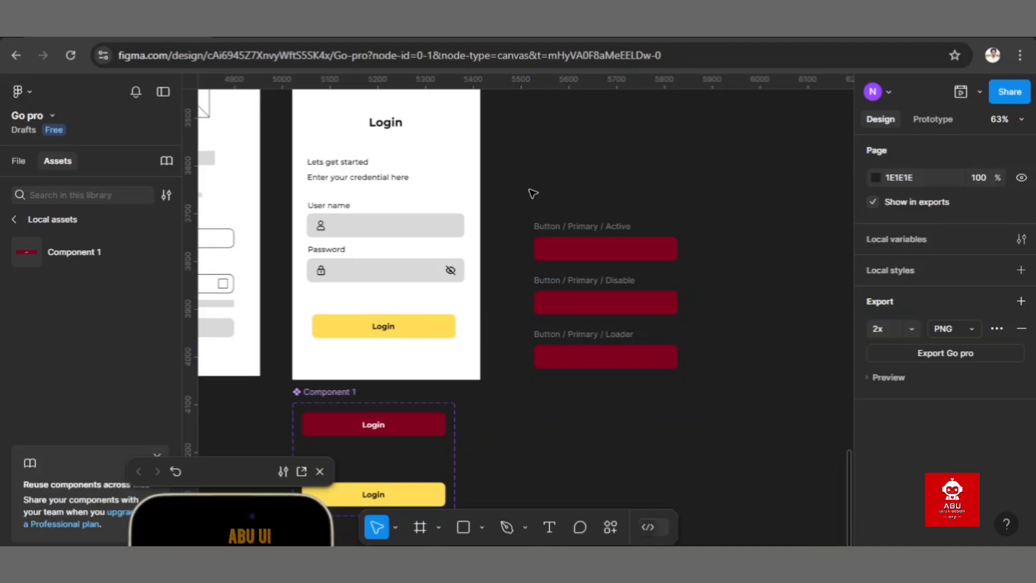
# Step: Duplicate the three Button / Primary frames together and place the copies as a second column beside the originals
pyautogui.moveTo(533, 193); pyautogui.dragTo(691, 377)
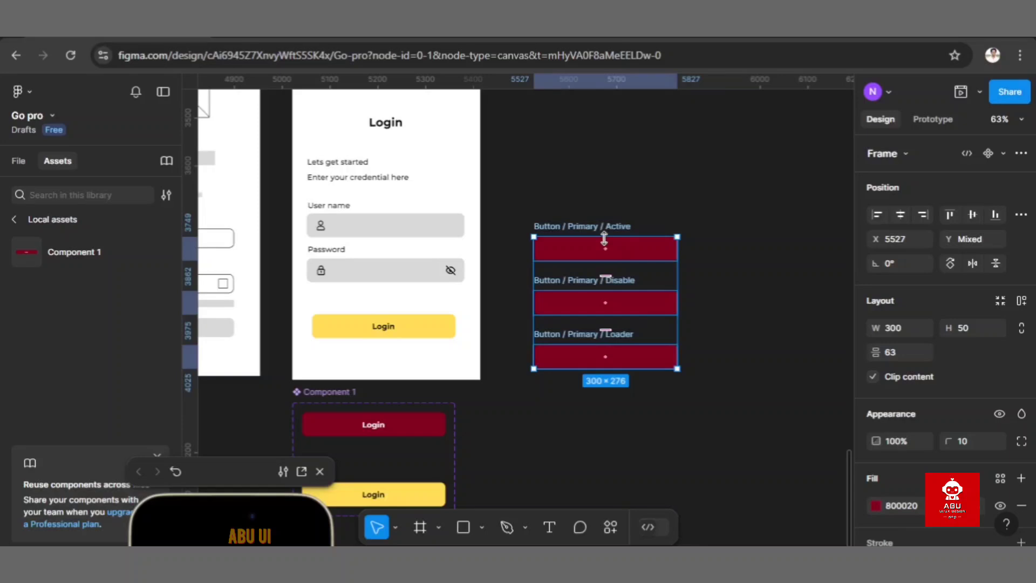
pyautogui.moveTo(593, 226); pyautogui.dragTo(774, 228)
pyautogui.hscroll(3, 774, 228)
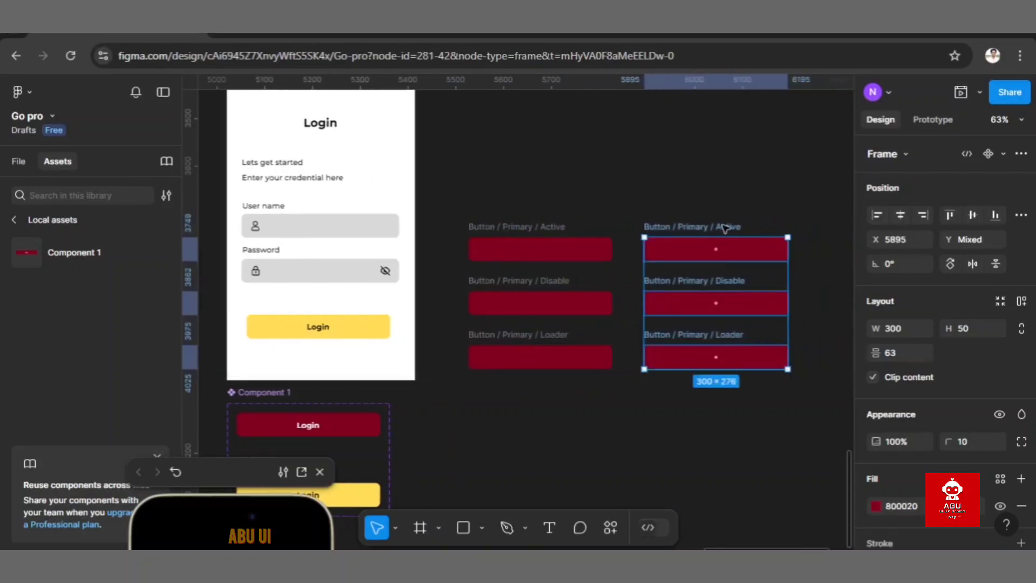
# Step: Rename the three copied frames by replacing Primary with Secondary, keeping their Active, Disable and Loader endings
pyautogui.doubleClick(715, 226)
pyautogui.doubleClick(698, 226)
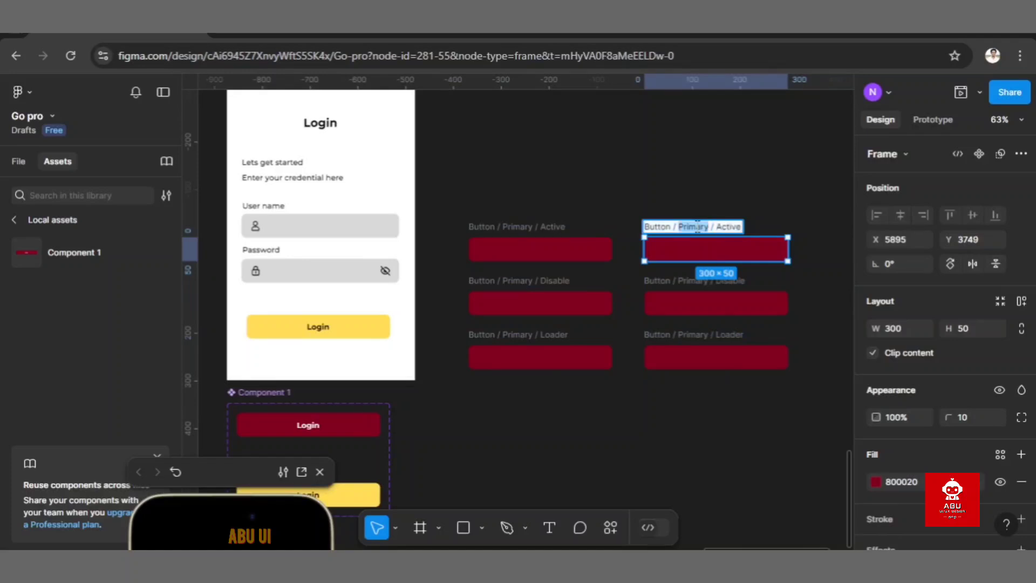
pyautogui.write('Sec')
pyautogui.write('on')
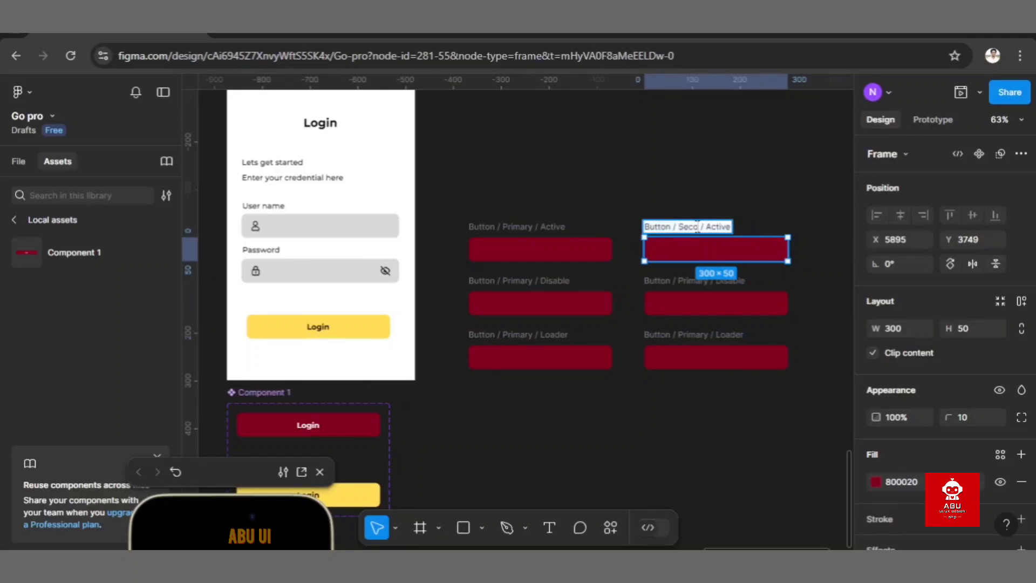
pyautogui.write('dary')
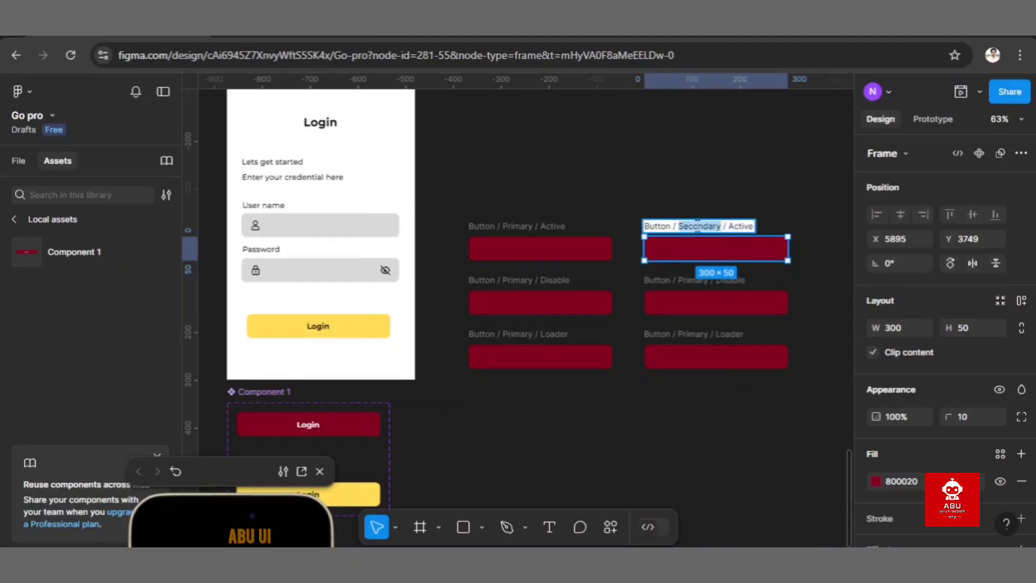
pyautogui.doubleClick(696, 280)
pyautogui.write('Secondary')
pyautogui.doubleClick(694, 334)
pyautogui.write('Secondary')
# Step: Set the fill color of the Secondary Active, Disable and Loader frames to FFDE59
pyautogui.click(917, 483)
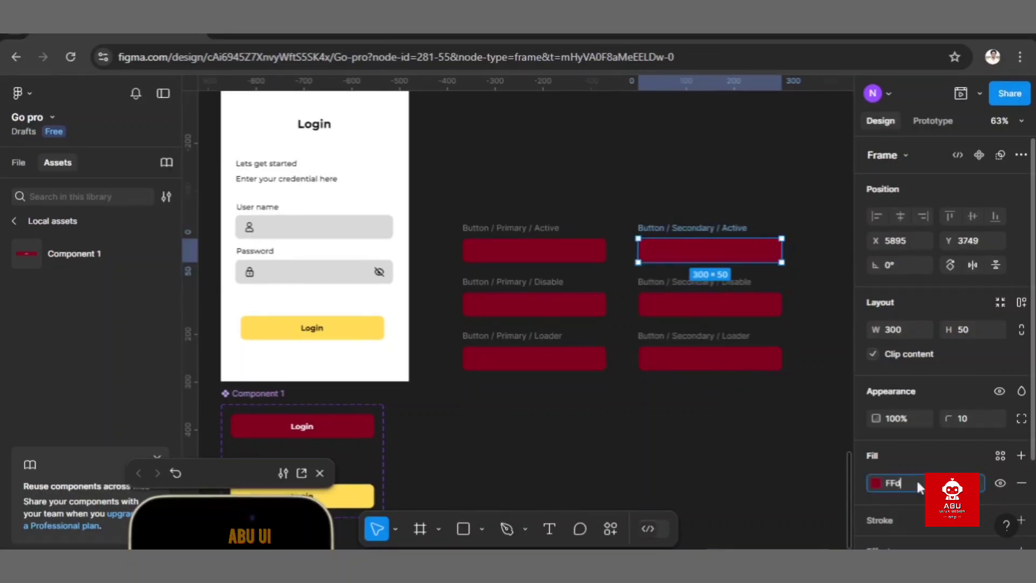
pyautogui.write('FFde59')
pyautogui.press('Return')
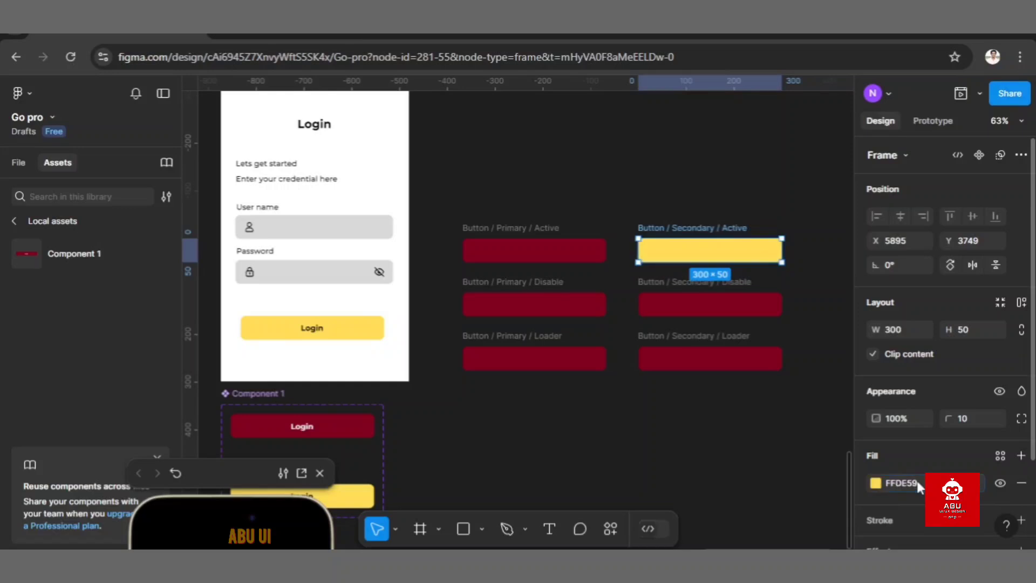
pyautogui.click(684, 285)
pyautogui.click(904, 484)
pyautogui.write('FFDE59')
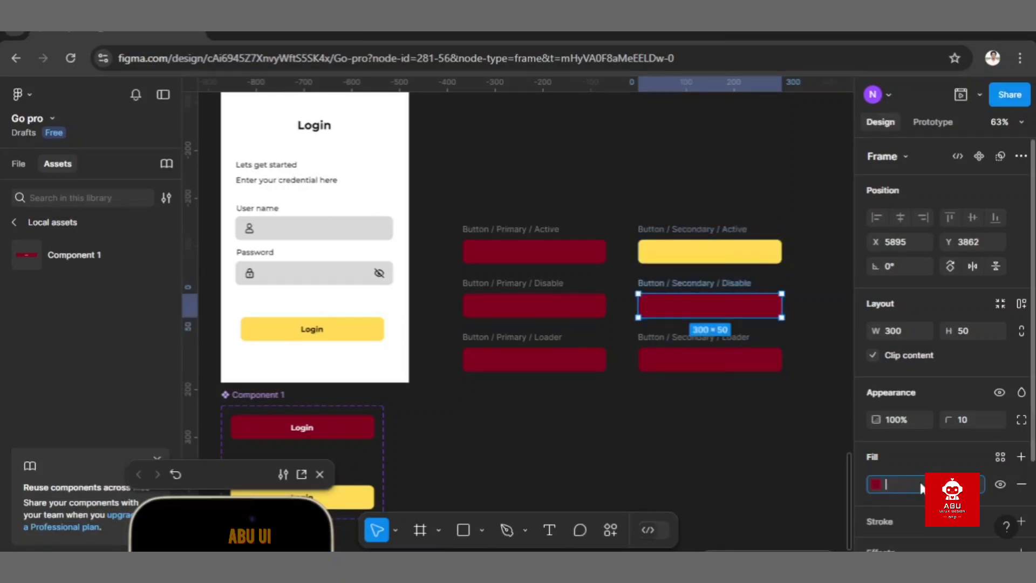
pyautogui.press('Return')
pyautogui.click(697, 353)
pyautogui.click(914, 483)
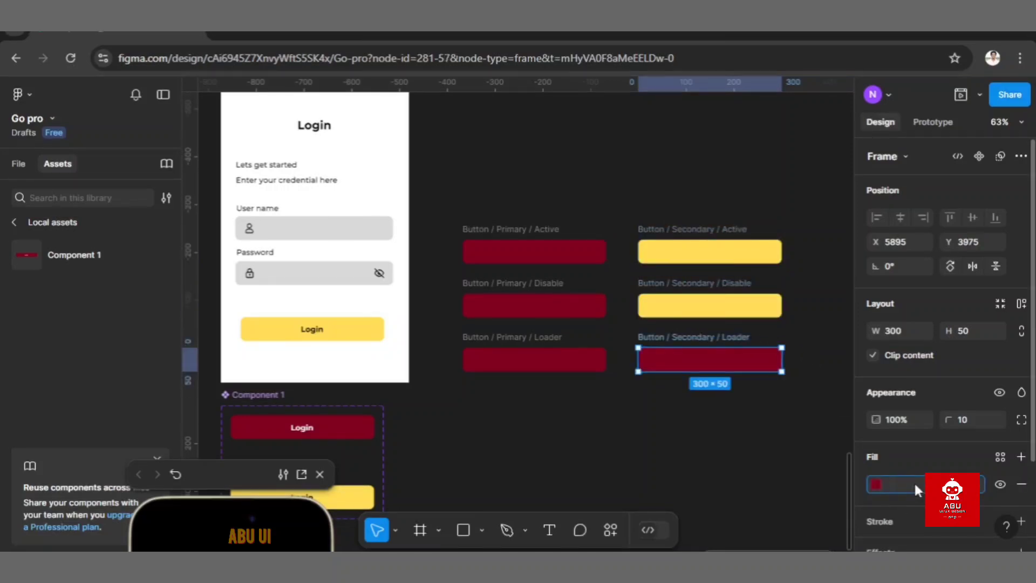
pyautogui.write('ffde59')
pyautogui.press('Return')
# Step: Lighten the fill of the Button / Primary / Disable frame to a muted, less saturated red
pyautogui.click(535, 230)
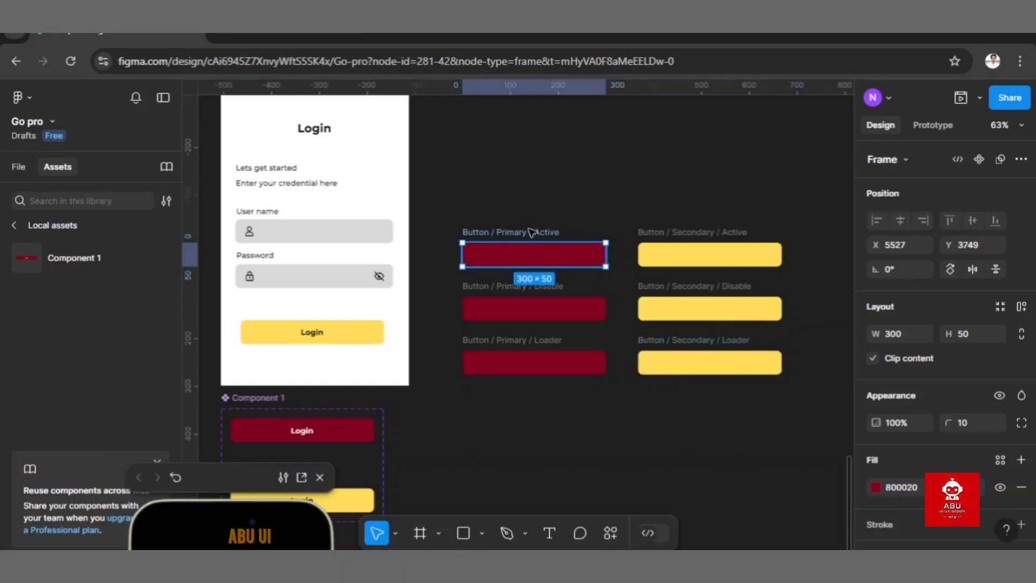
pyautogui.click(502, 287)
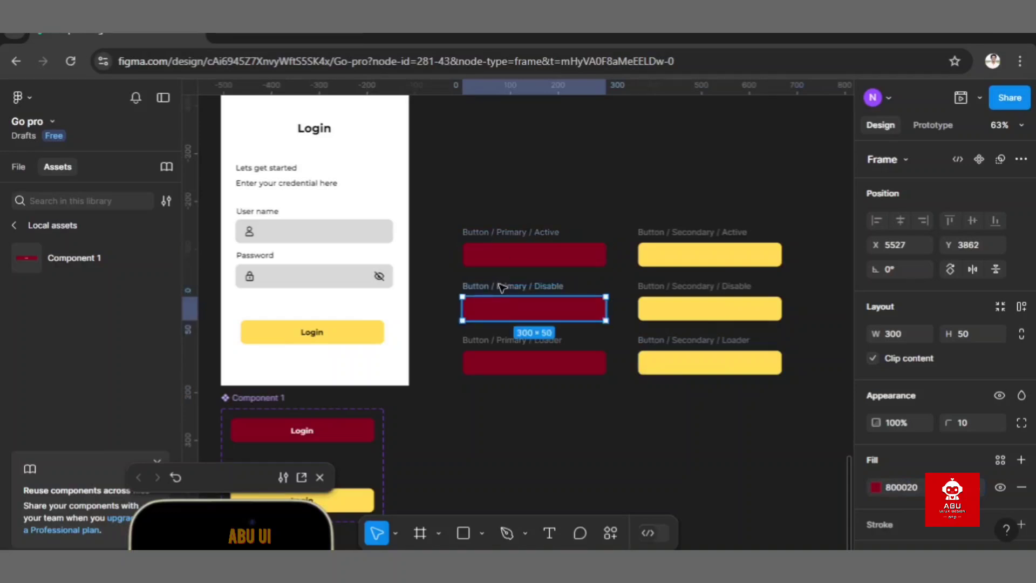
pyautogui.click(875, 488)
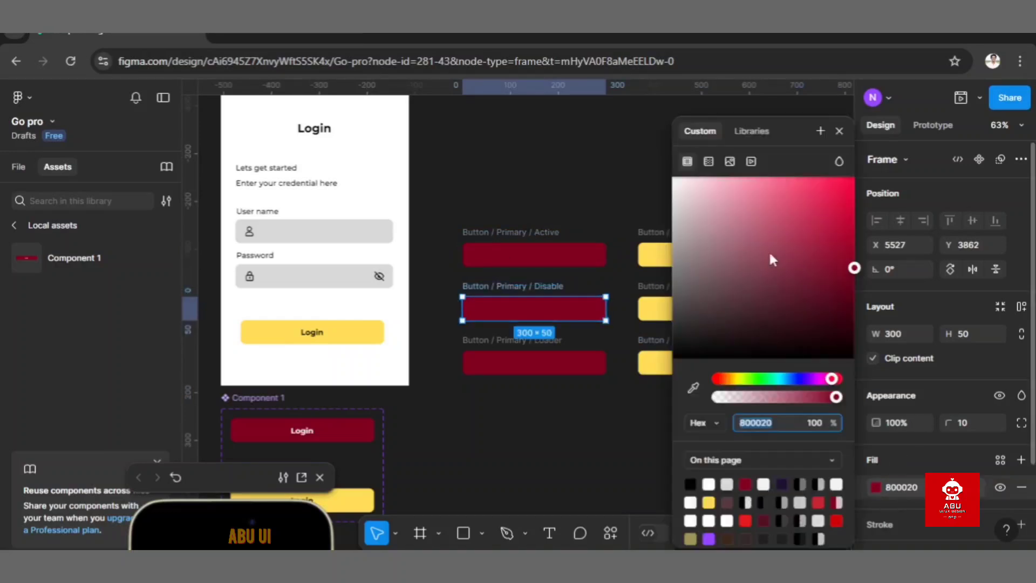
pyautogui.moveTo(851, 266); pyautogui.dragTo(787, 256)
pyautogui.click(601, 425)
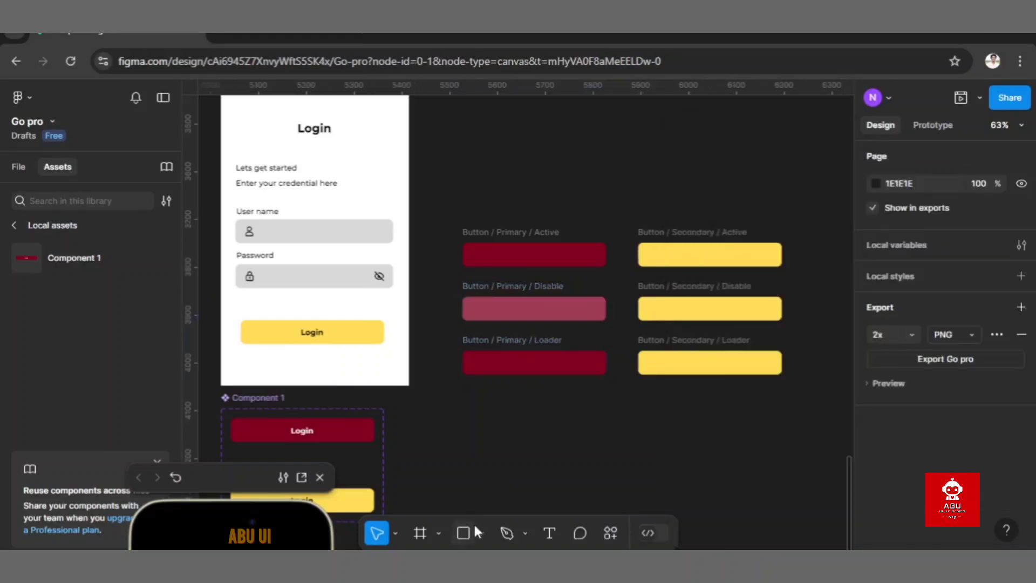
# Step: Search the IconScout plugin for loader, insert the first Loader icon as SVG, and close the plugin
pyautogui.click(610, 533)
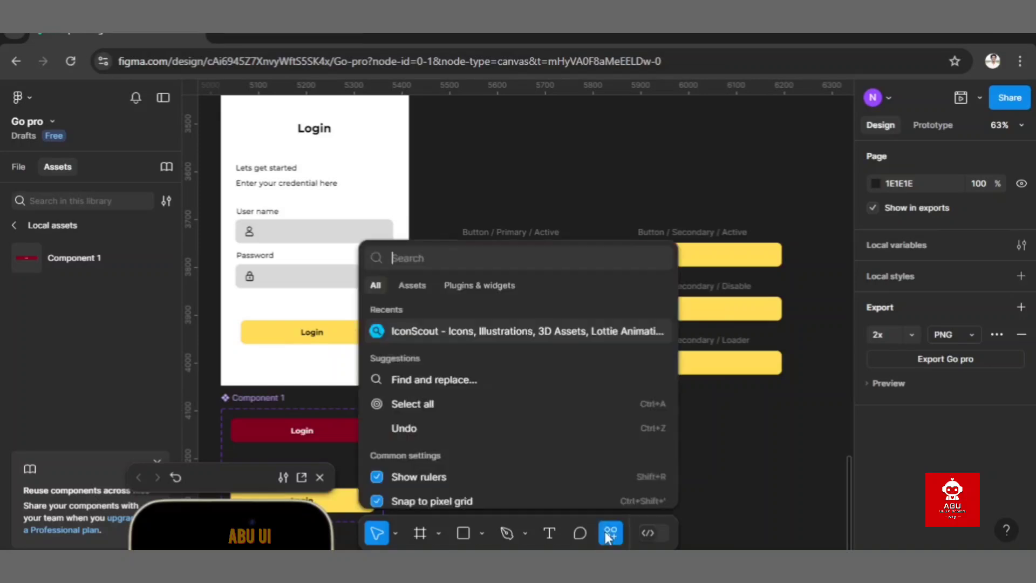
pyautogui.click(425, 331)
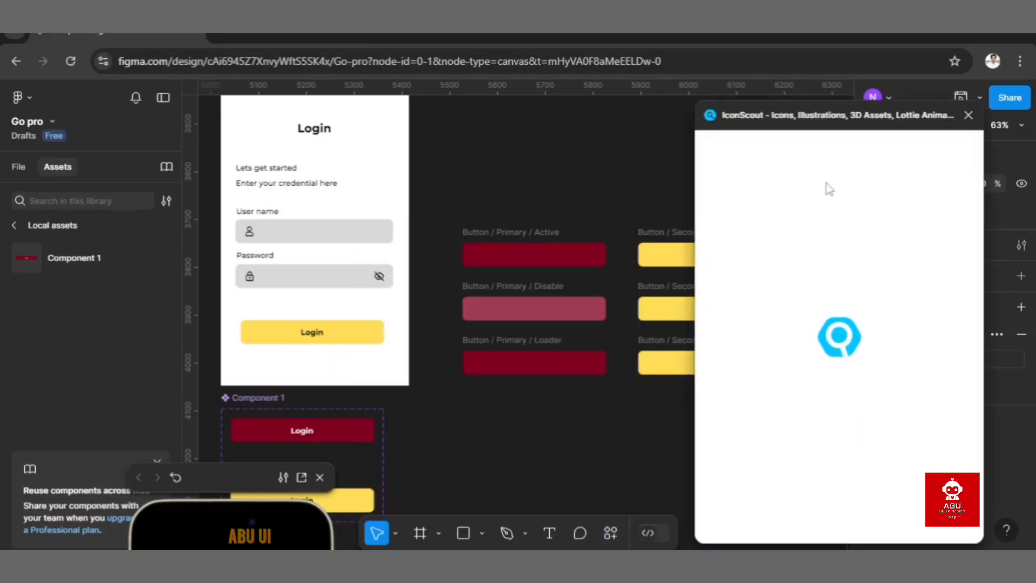
pyautogui.click(802, 147)
pyautogui.write('loader')
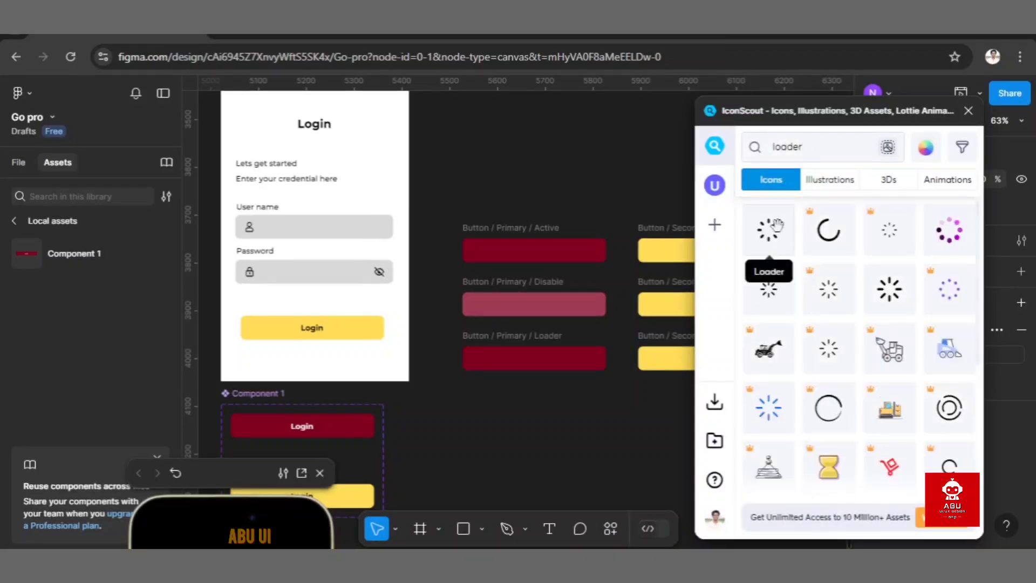
pyautogui.click(780, 235)
pyautogui.click(885, 519)
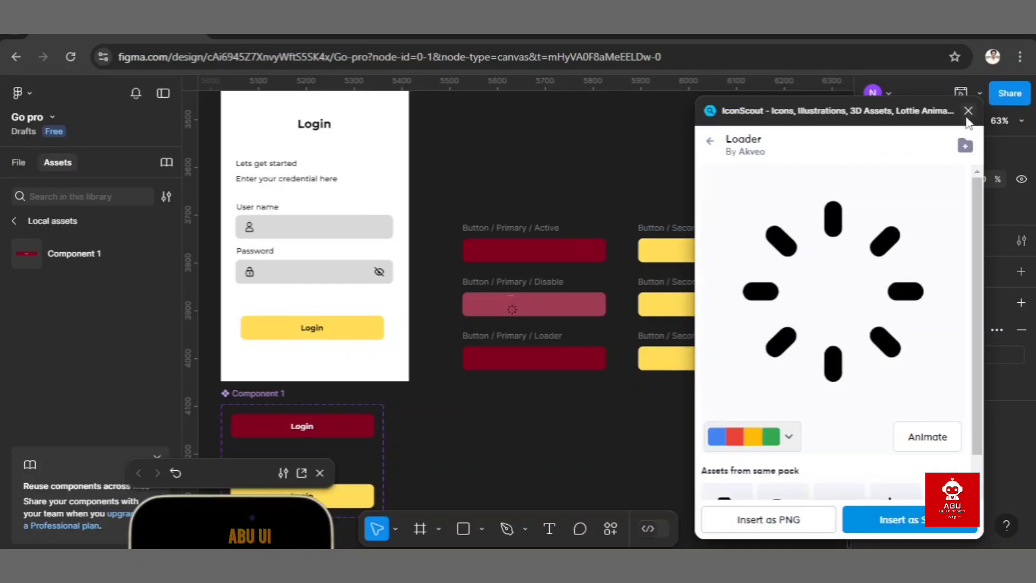
pyautogui.click(969, 112)
# Step: Move the loader icon from the Button / Primary / Disable frame into the center of the Button / Primary / Loader frame
pyautogui.scroll(5, 531, 325)
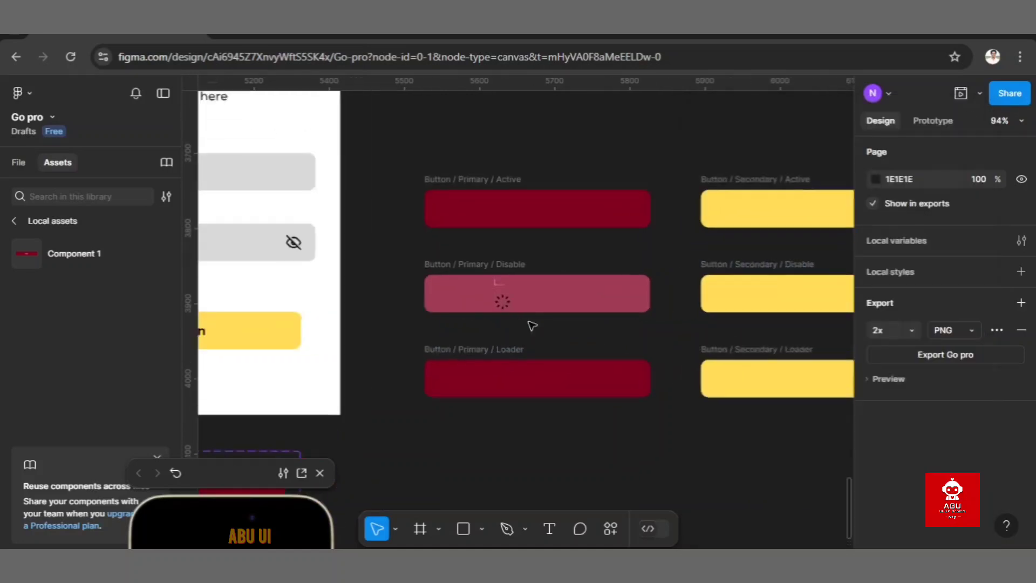
pyautogui.click(483, 264)
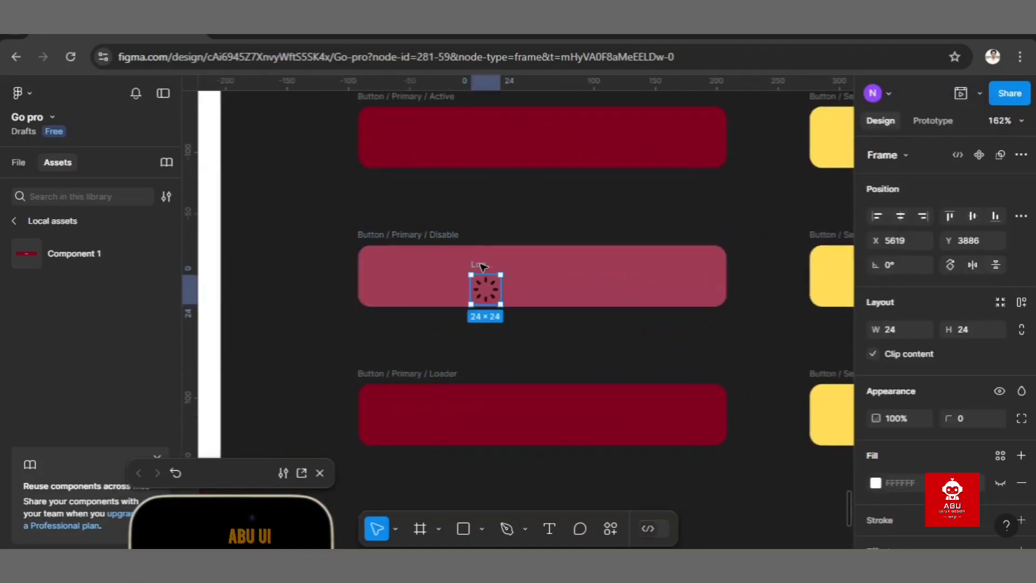
pyautogui.moveTo(484, 263); pyautogui.dragTo(541, 394)
pyautogui.click(566, 353)
# Step: Copy the white Login label from the red button in Component 1 into the Primary Active and Primary Disable frames
pyautogui.scroll(-5, 569, 355)
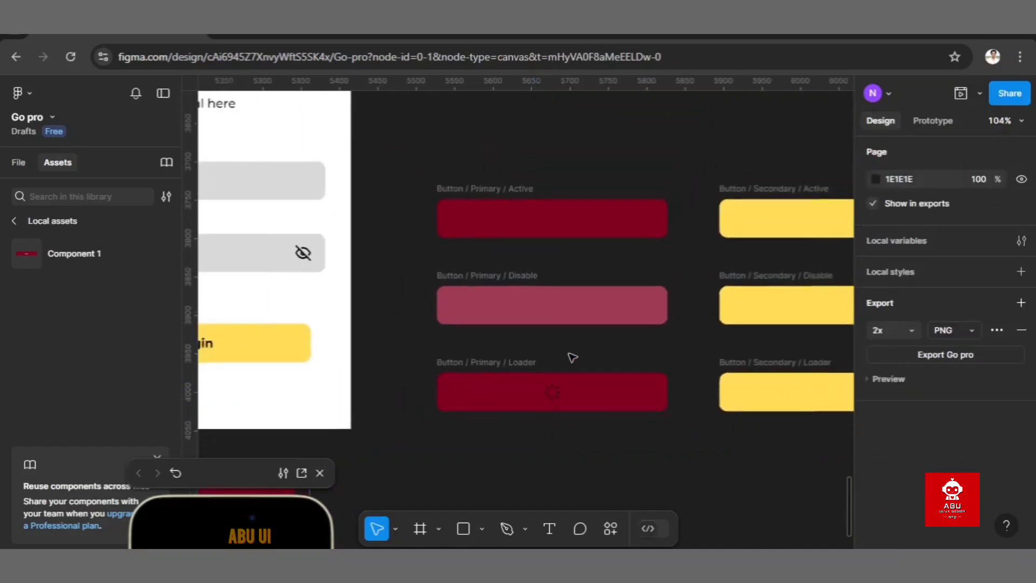
pyautogui.scroll(-2, 570, 356)
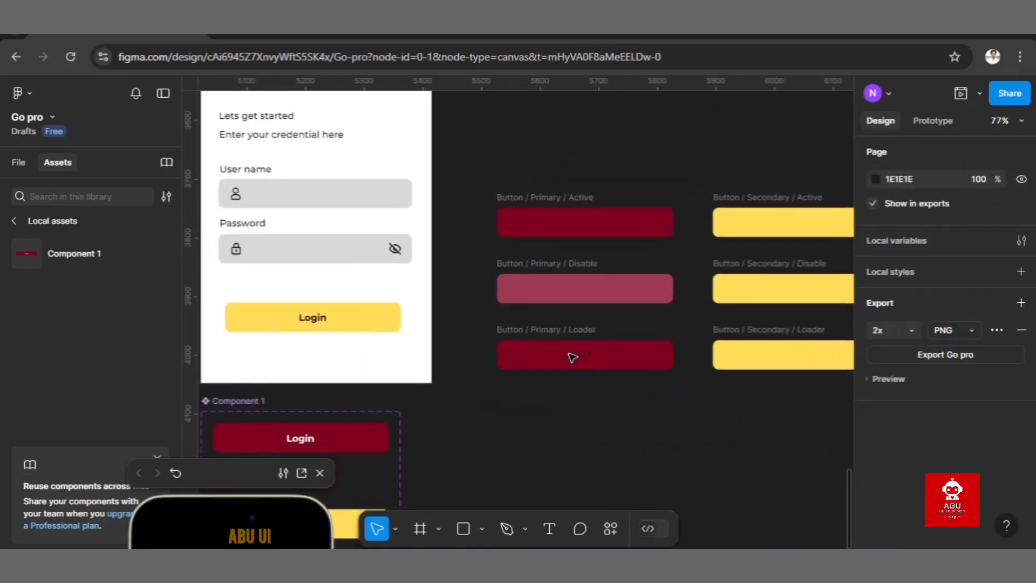
pyautogui.click(300, 438)
pyautogui.doubleClick(300, 438)
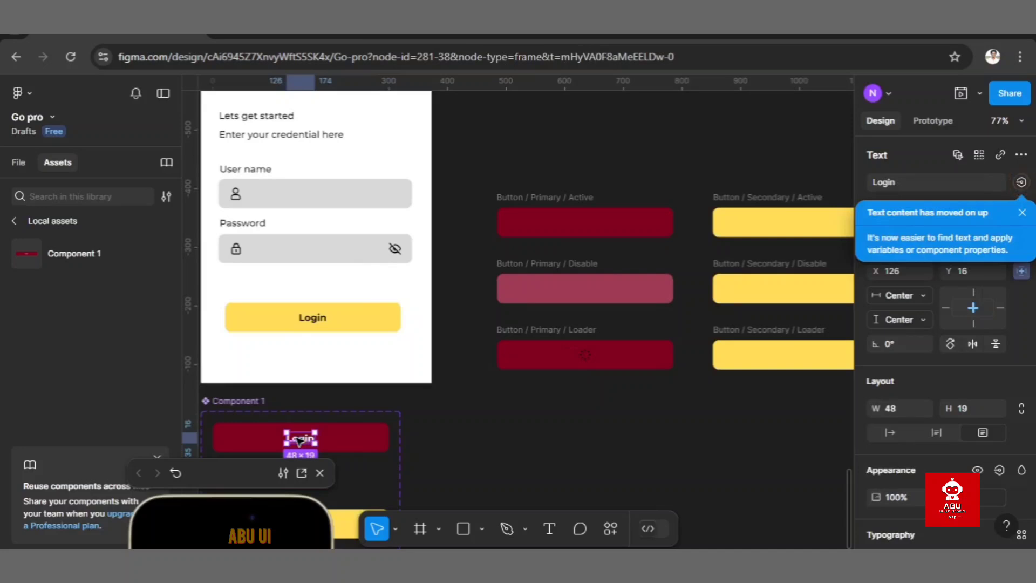
pyautogui.hotkey('ctrl', 'c')
pyautogui.click(573, 222)
pyautogui.hotkey('ctrl', 'v')
pyautogui.click(582, 284)
pyautogui.hotkey('ctrl', 'v')
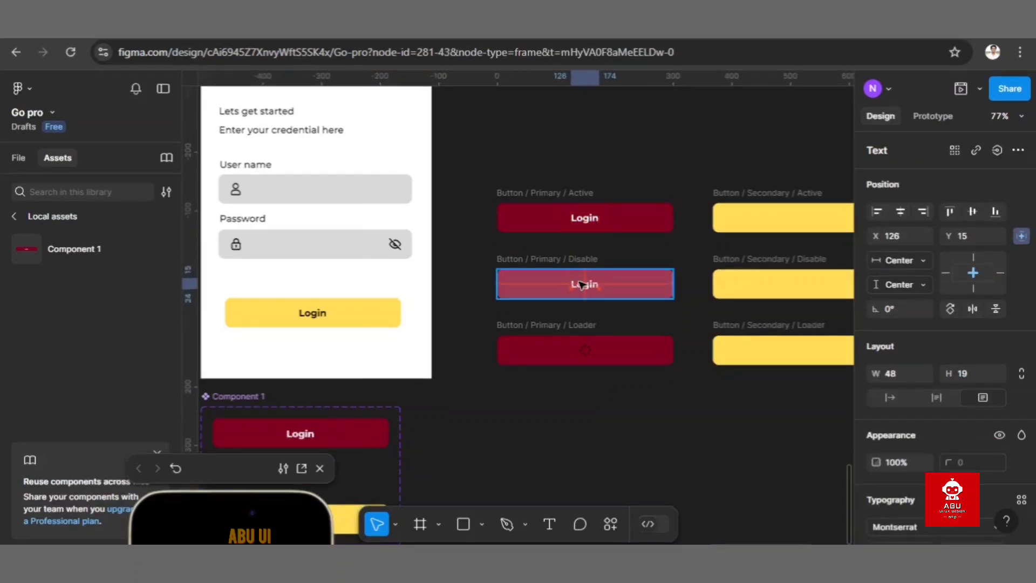
# Step: Paste the Login label into the Button / Secondary / Active frame and change its text color to black
pyautogui.hscroll(3, 581, 284)
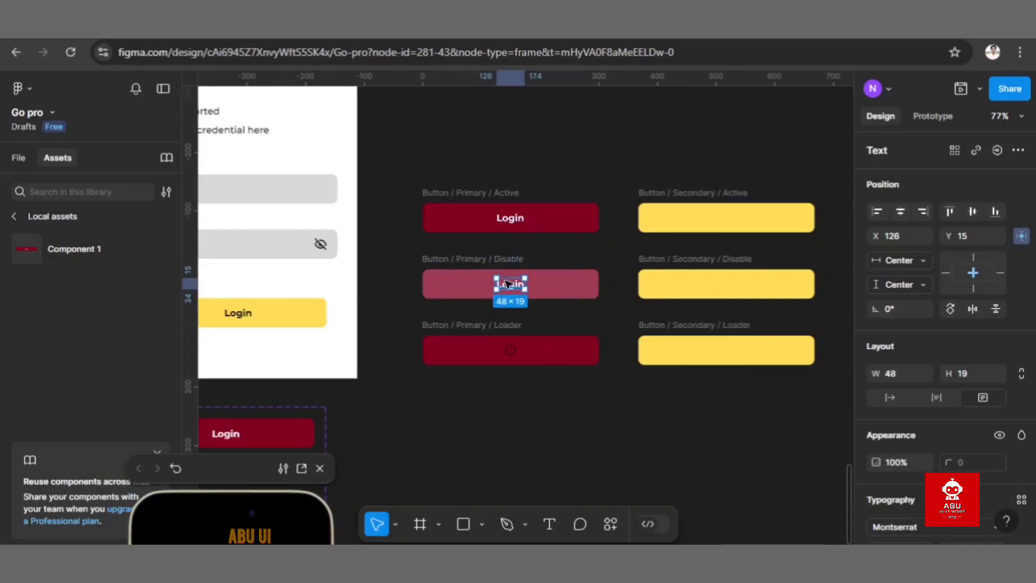
pyautogui.click(678, 243)
pyautogui.click(723, 216)
pyautogui.hotkey('ctrl', 'v')
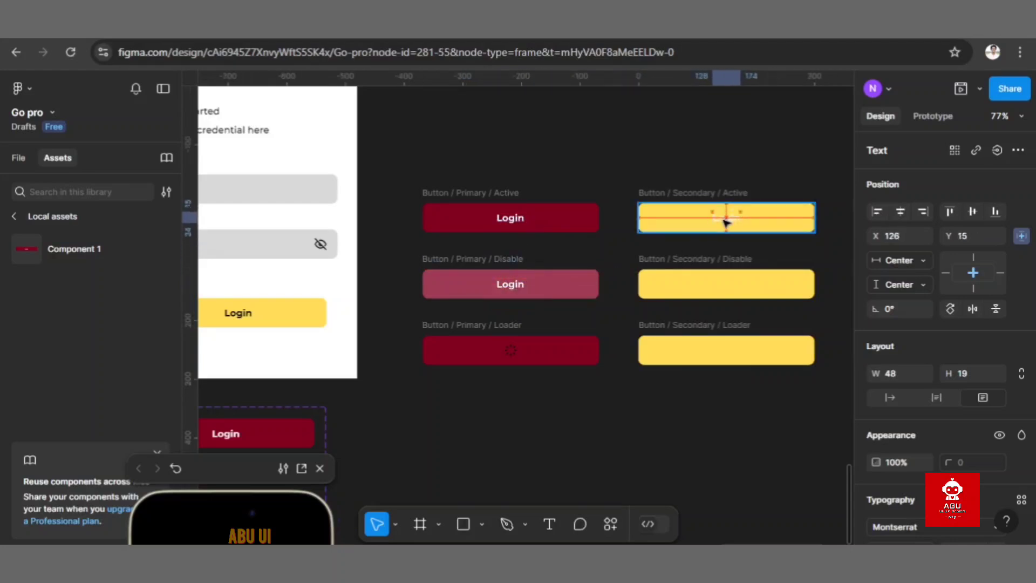
pyautogui.scroll(-4, 910, 475)
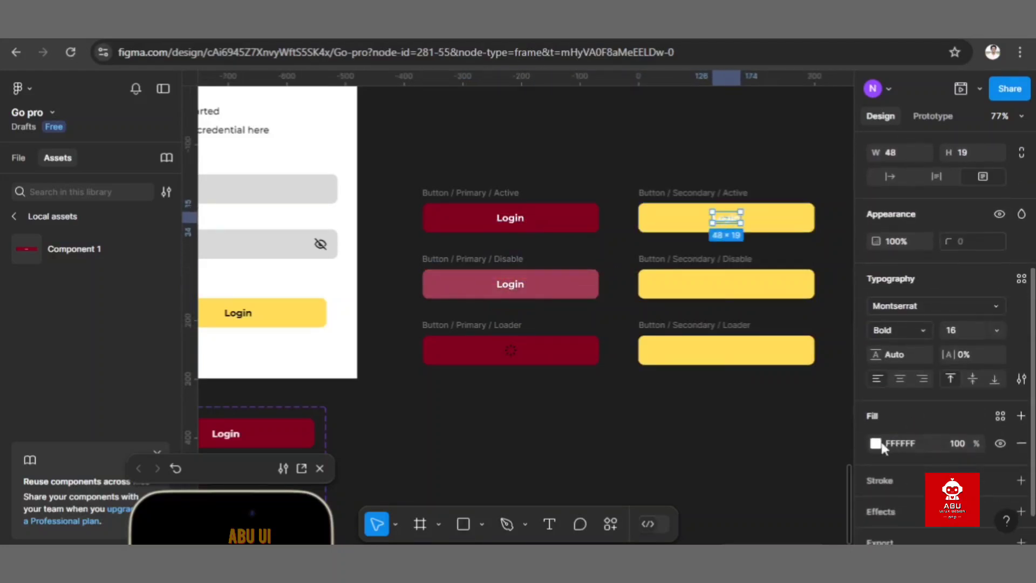
pyautogui.click(876, 444)
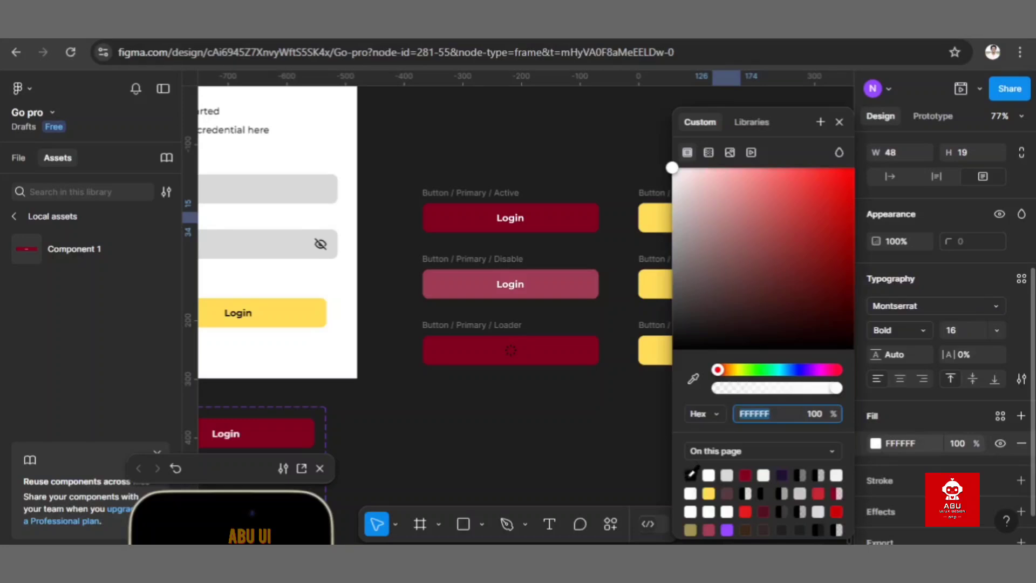
pyautogui.click(691, 474)
pyautogui.click(599, 183)
# Step: Duplicate the black Login label from Button / Secondary / Active into the center of the Button / Secondary / Disable frame
pyautogui.hscroll(2, 599, 183)
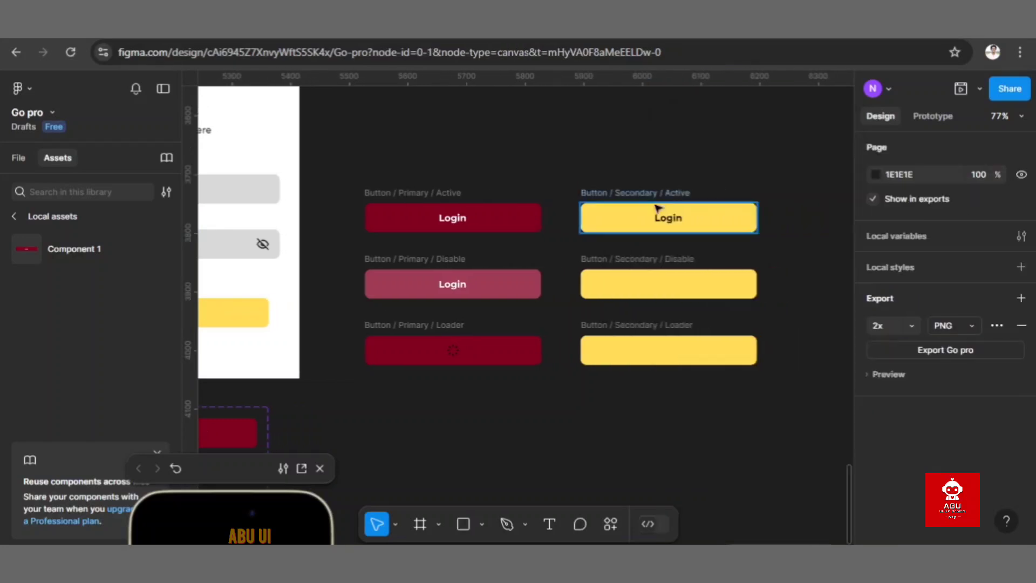
pyautogui.doubleClick(667, 218)
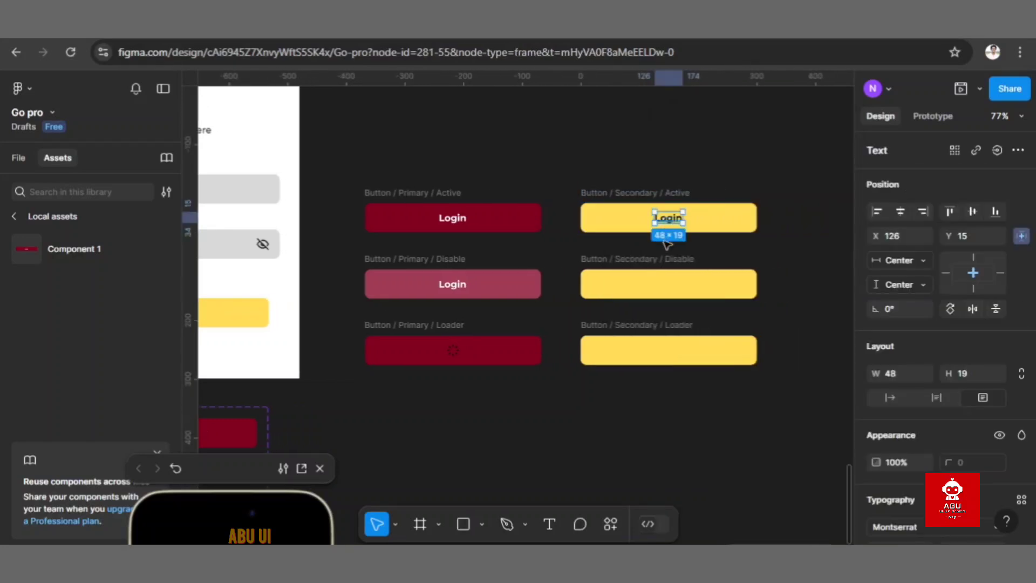
pyautogui.moveTo(667, 220); pyautogui.dragTo(666, 286)
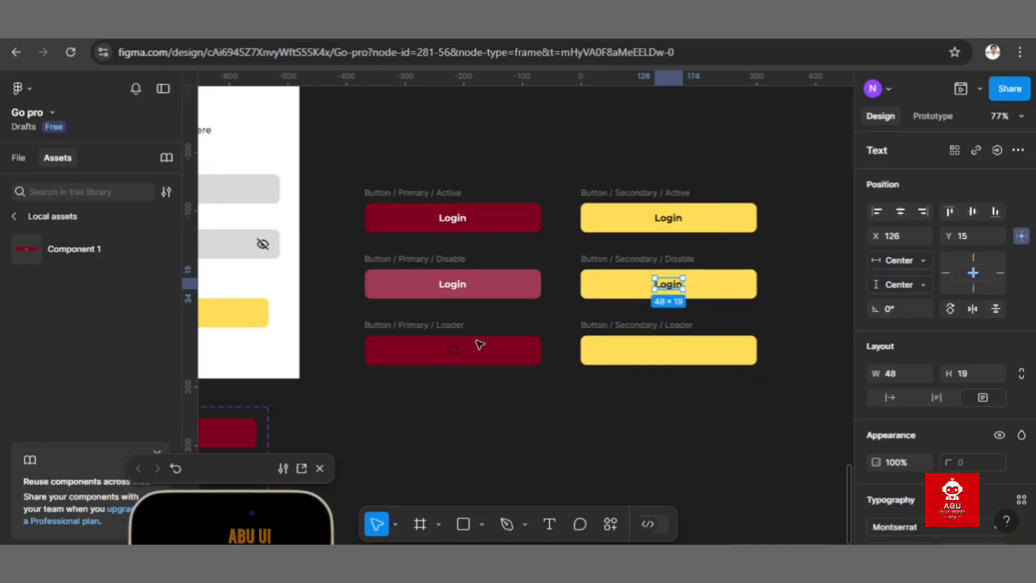
# Step: Change the loader icon's color to white in the Button / Primary / Loader frame
pyautogui.click(454, 349)
pyautogui.press('Return')
pyautogui.scroll(-3, 885, 486)
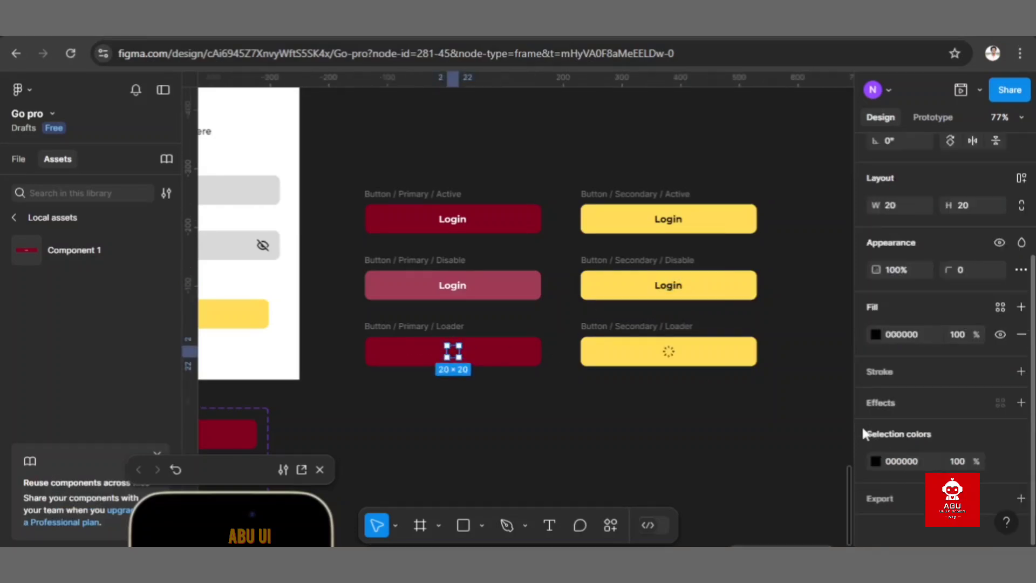
pyautogui.click(875, 461)
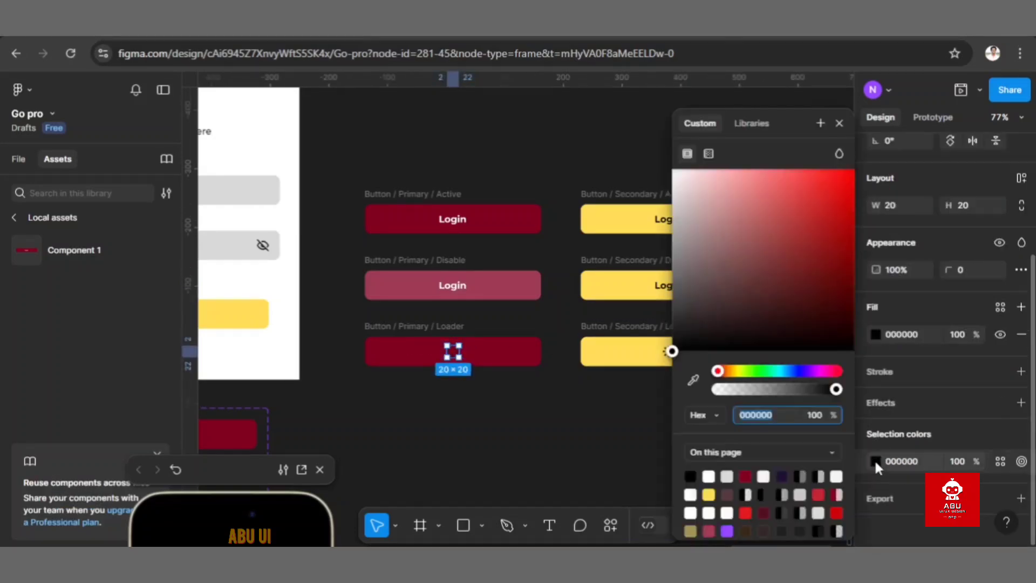
pyautogui.click(711, 476)
pyautogui.click(516, 429)
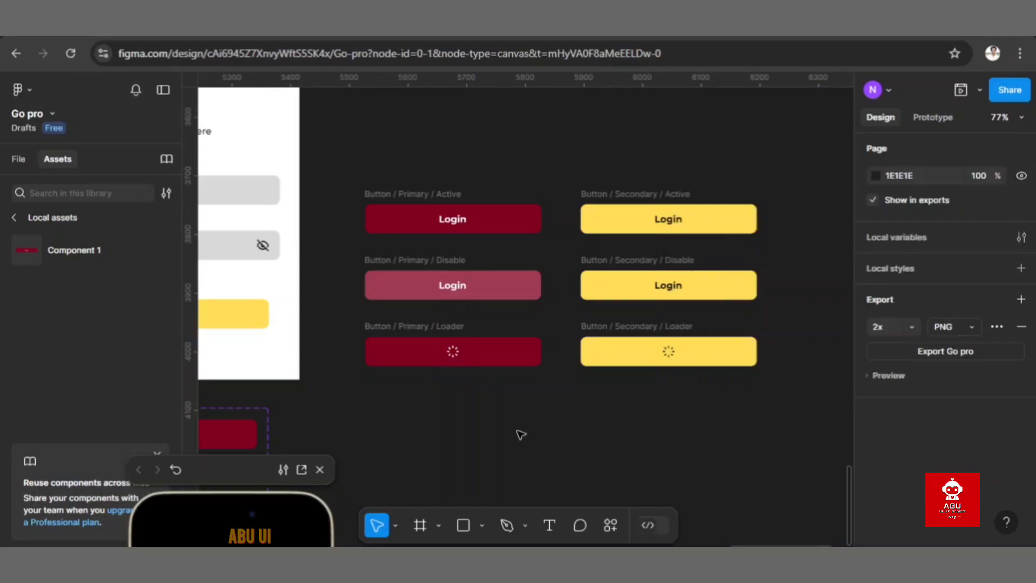
# Step: Turn all six primary and secondary button frames into separate components and combine them as variants of one set
pyautogui.scroll(-2, 520, 432)
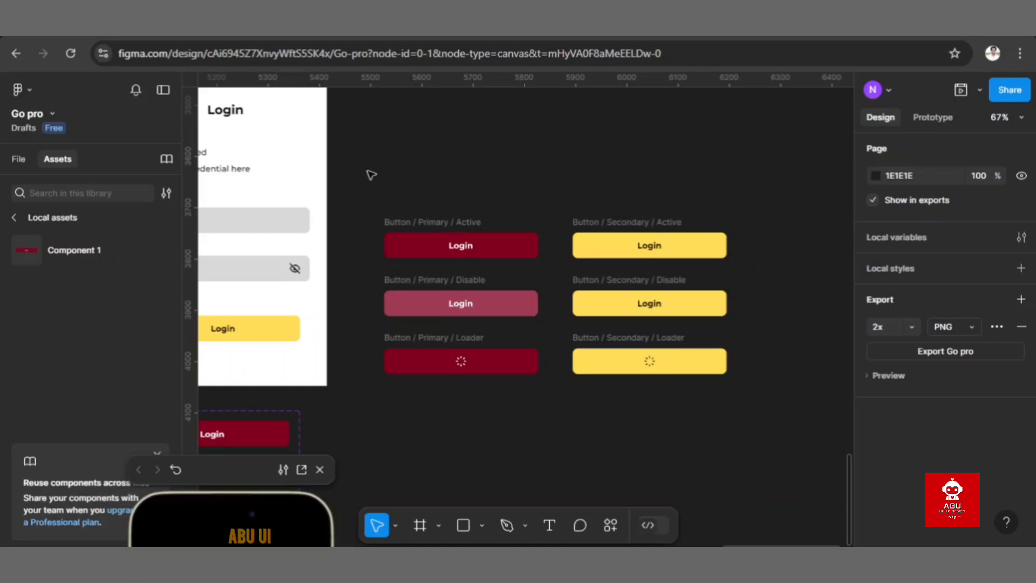
pyautogui.moveTo(370, 172); pyautogui.dragTo(749, 399)
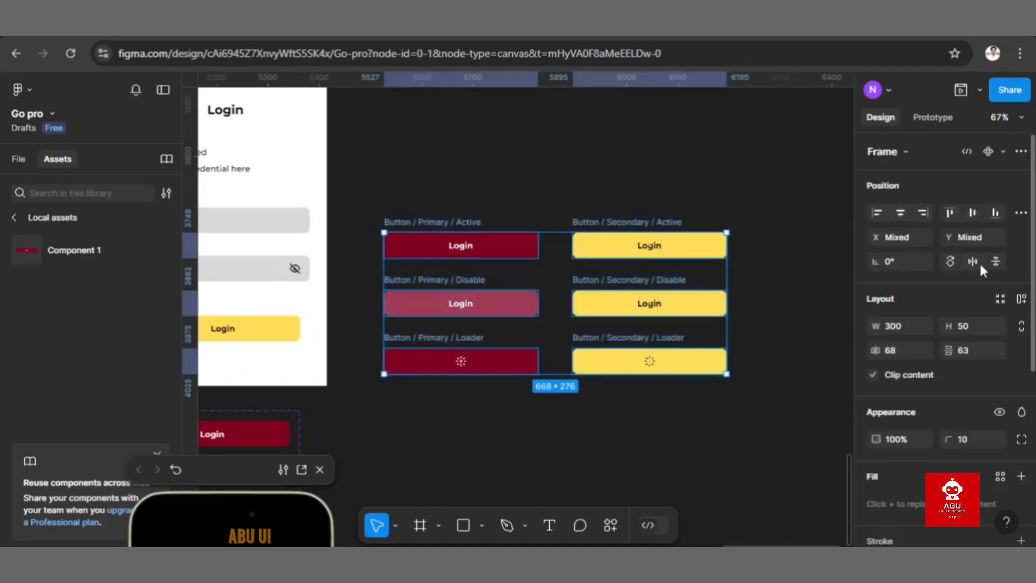
pyautogui.click(1021, 152)
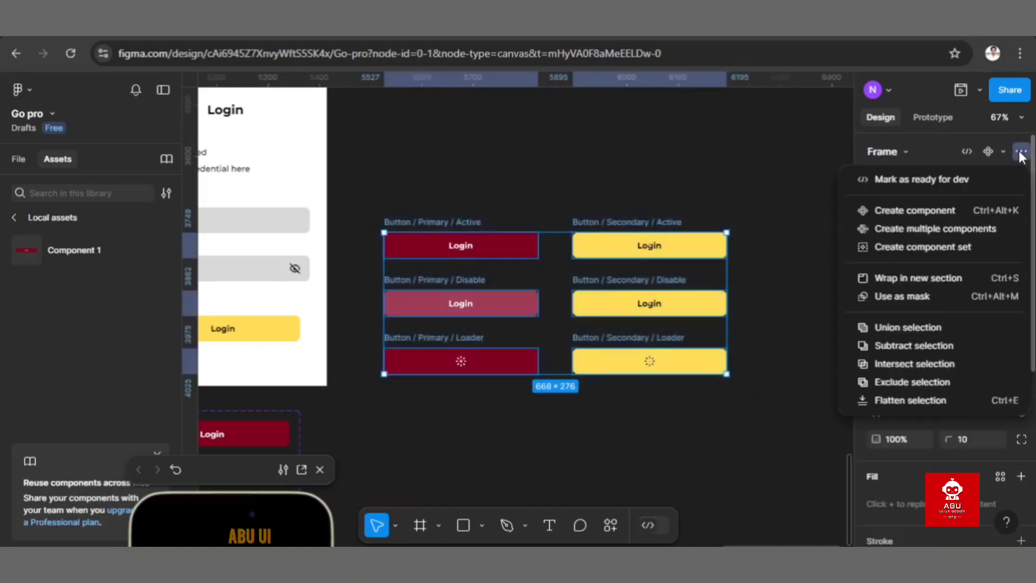
pyautogui.click(954, 232)
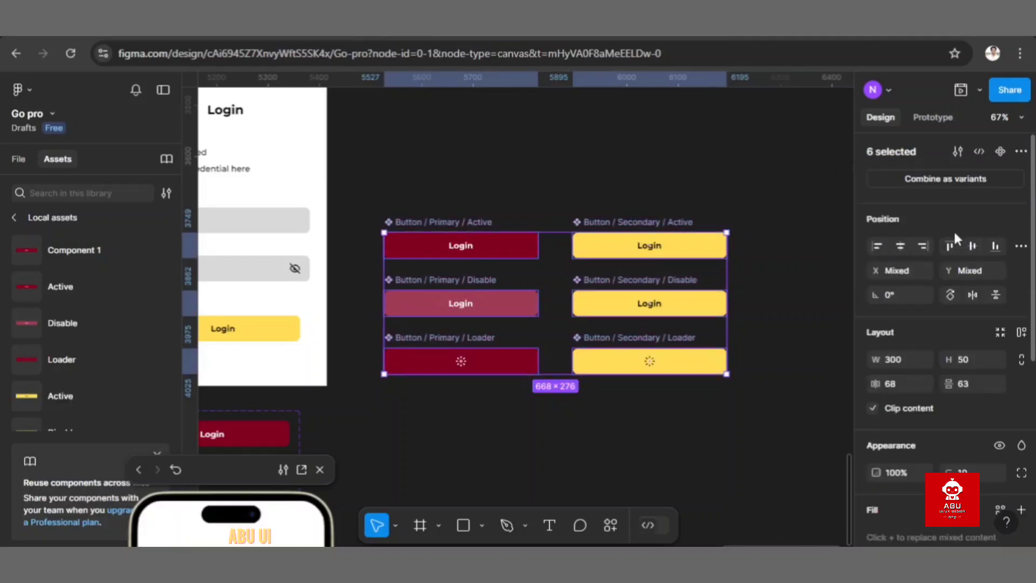
pyautogui.click(954, 174)
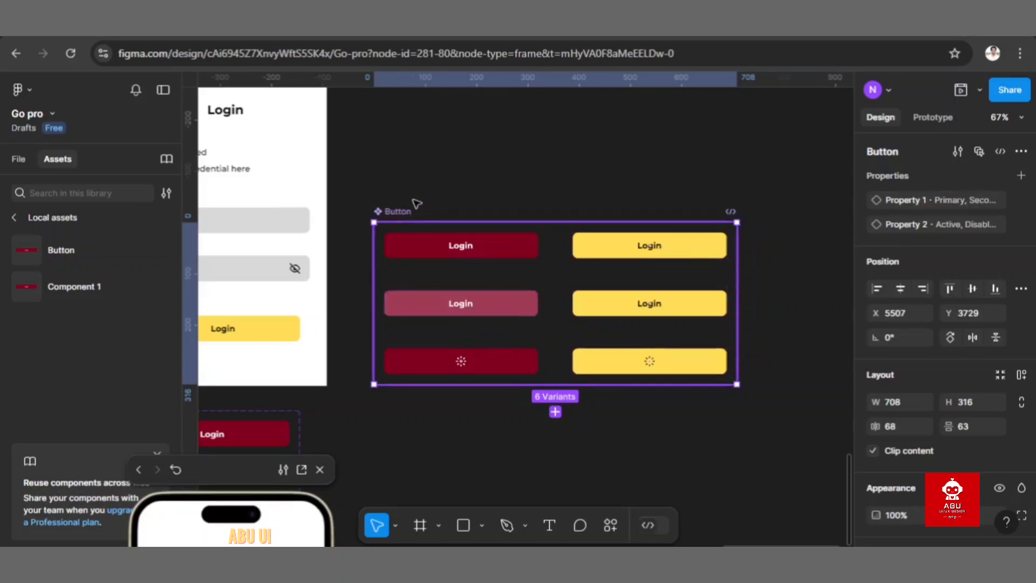
# Step: Move the Button component set below the Login screen, beside Component 1 and aligned with its upper edge
pyautogui.scroll(-3, 418, 203)
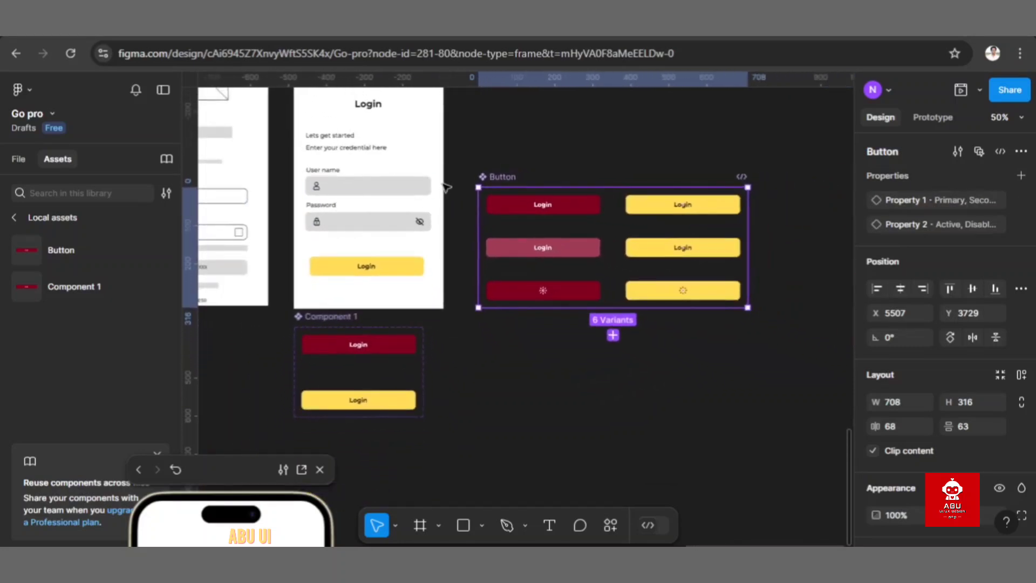
pyautogui.moveTo(490, 179); pyautogui.dragTo(465, 319)
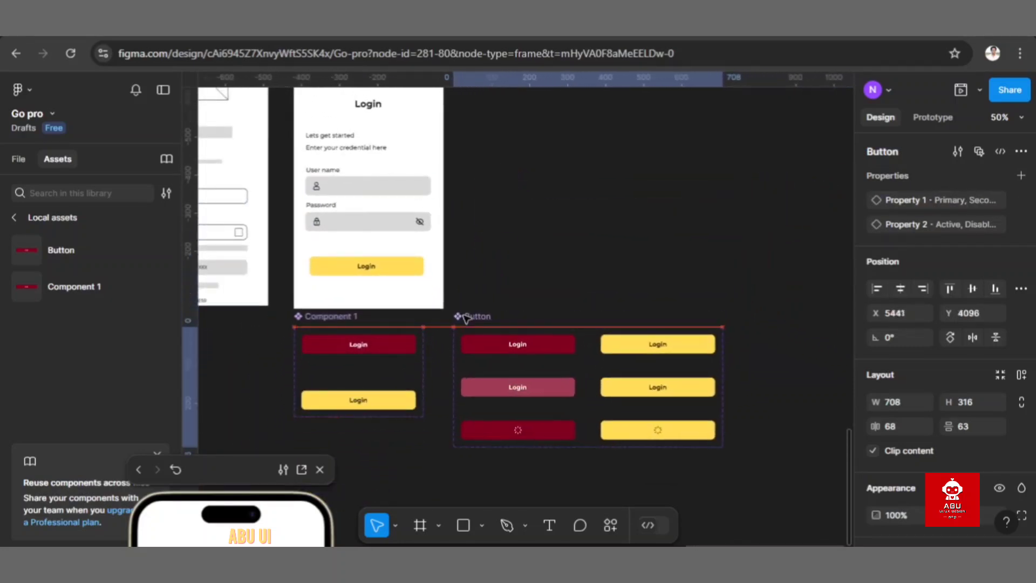
pyautogui.click(546, 255)
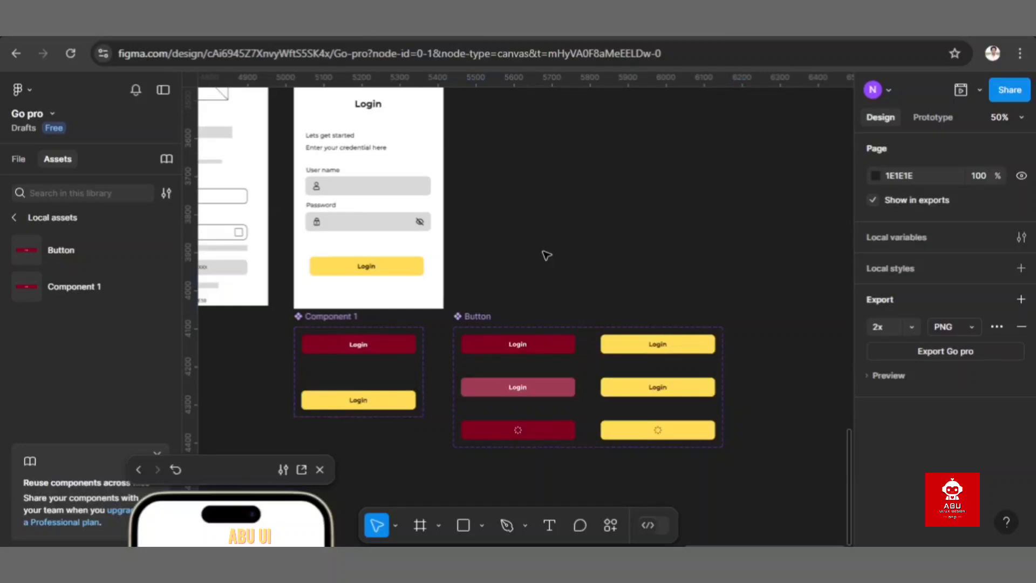
# Step: Rename the Component 1 component set as Color
pyautogui.scroll(-2, 546, 256)
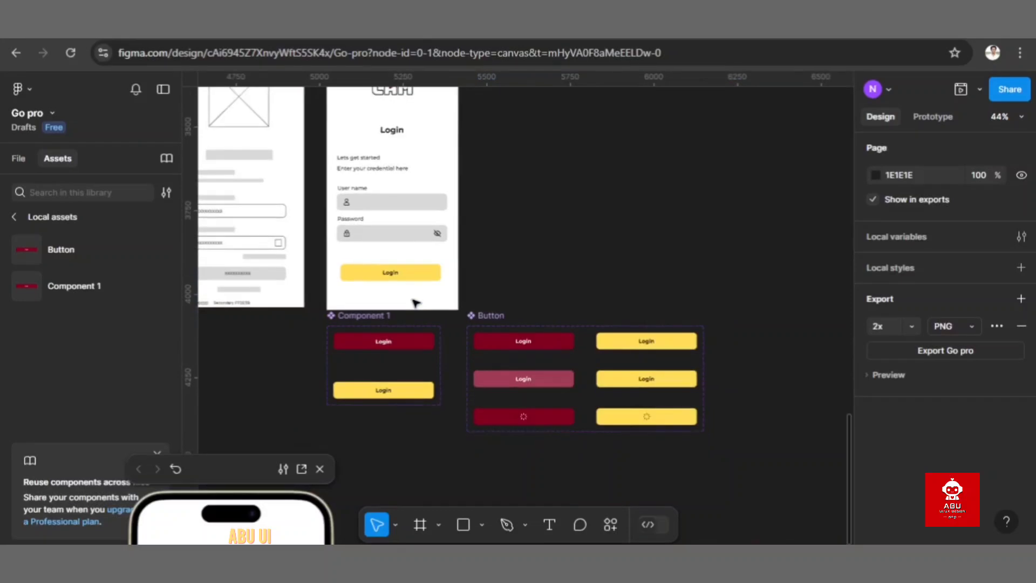
pyautogui.scroll(-1, 413, 259)
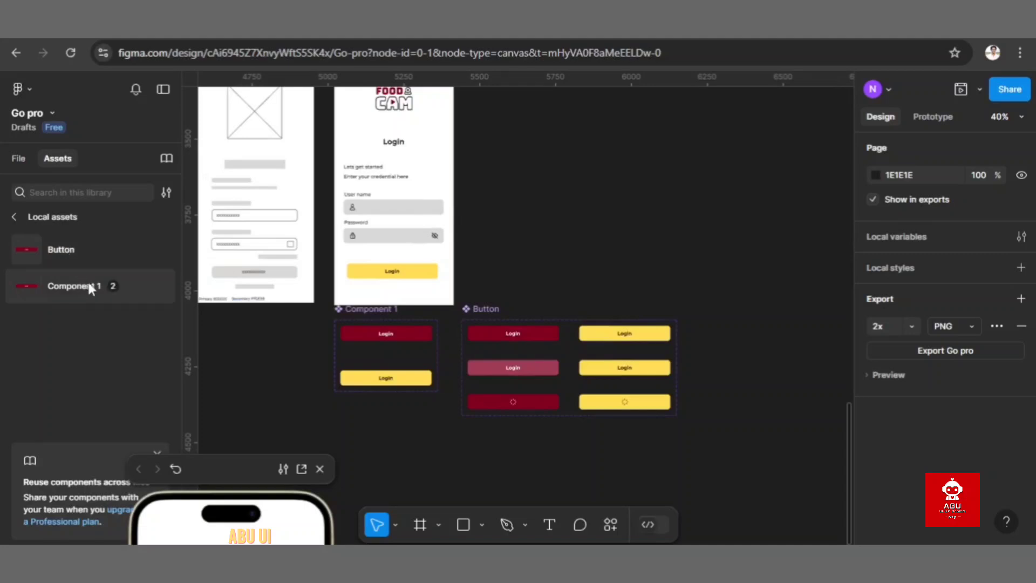
pyautogui.click(384, 312)
pyautogui.doubleClick(384, 311)
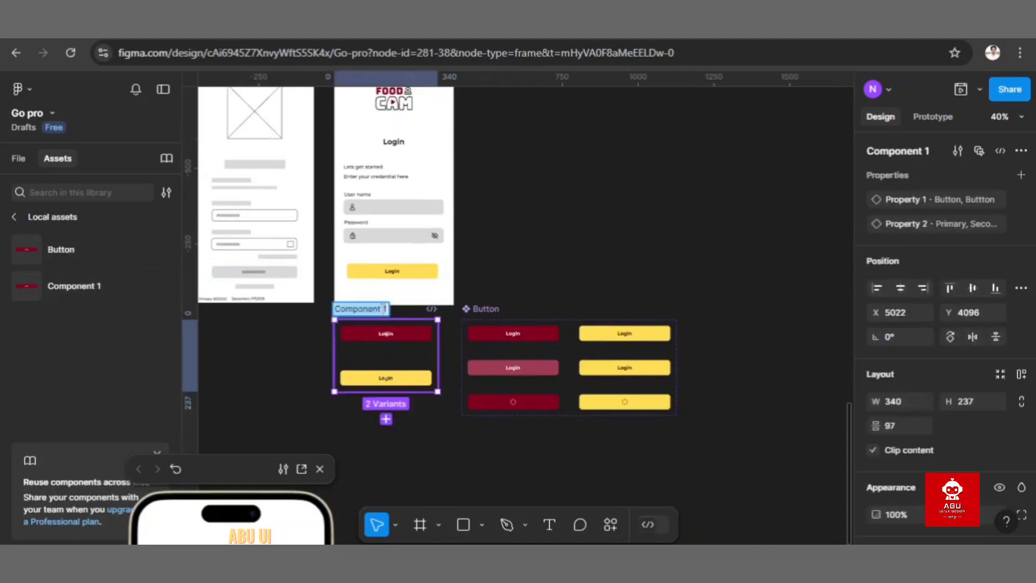
pyautogui.press('BackSpace')
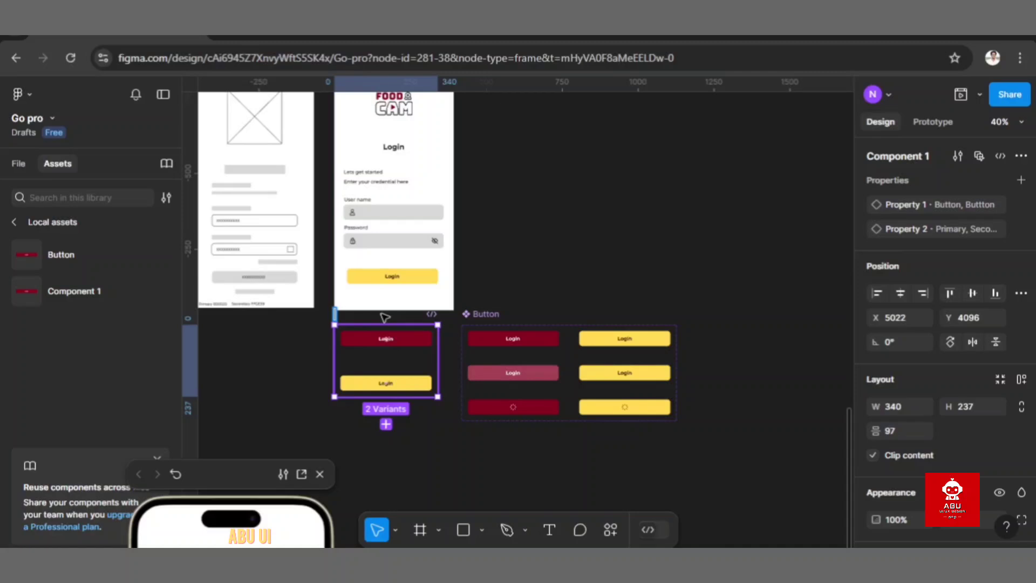
pyautogui.write('Coo')
pyautogui.write('or')
pyautogui.press('Return')
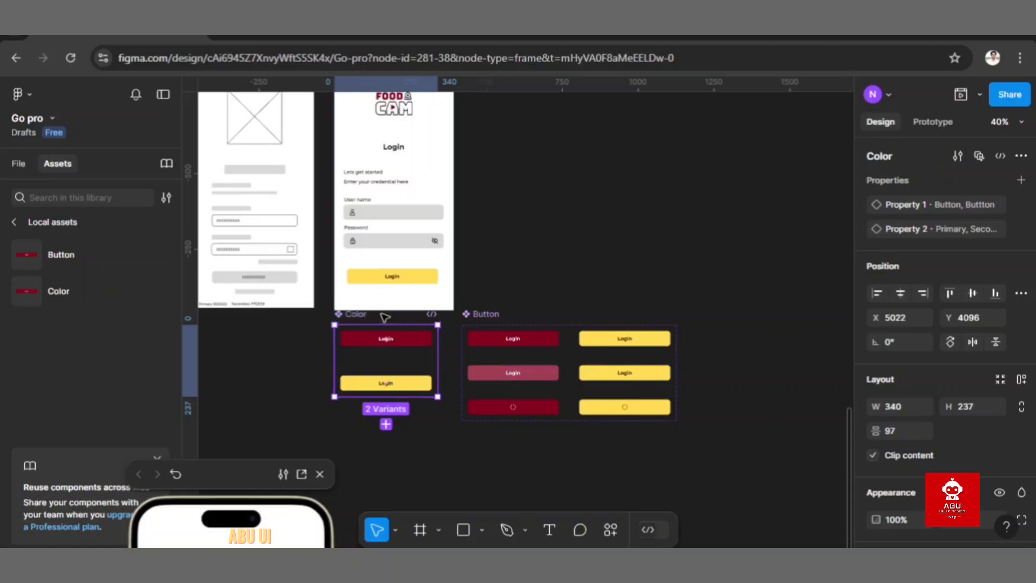
# Step: Rename the Button component set as Activity and shift the Color set slightly down, to Y 4111
pyautogui.doubleClick(491, 316)
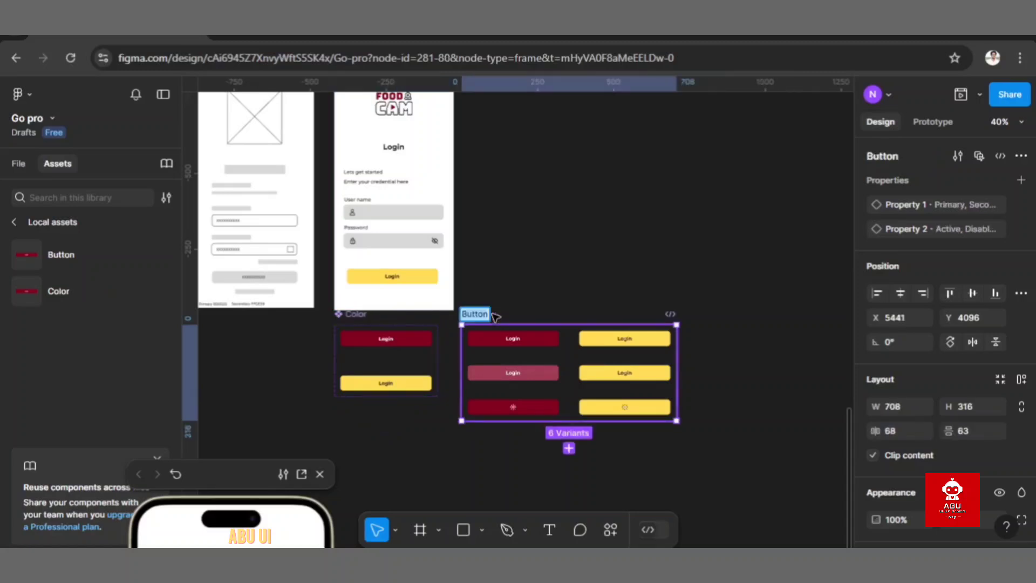
pyautogui.write('Activity')
pyautogui.press('Return')
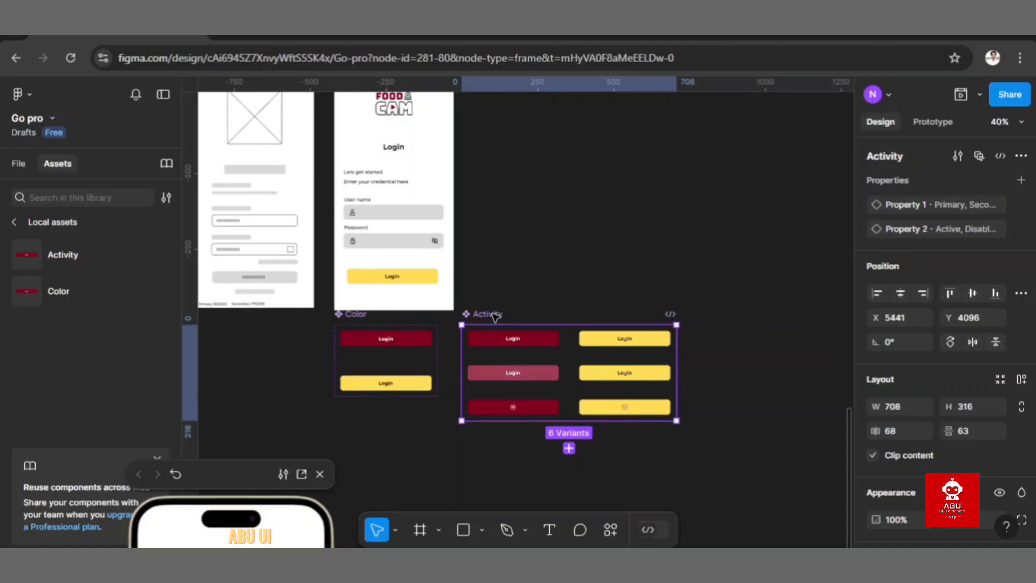
pyautogui.scroll(2, 415, 322)
pyautogui.moveTo(355, 321); pyautogui.dragTo(355, 327)
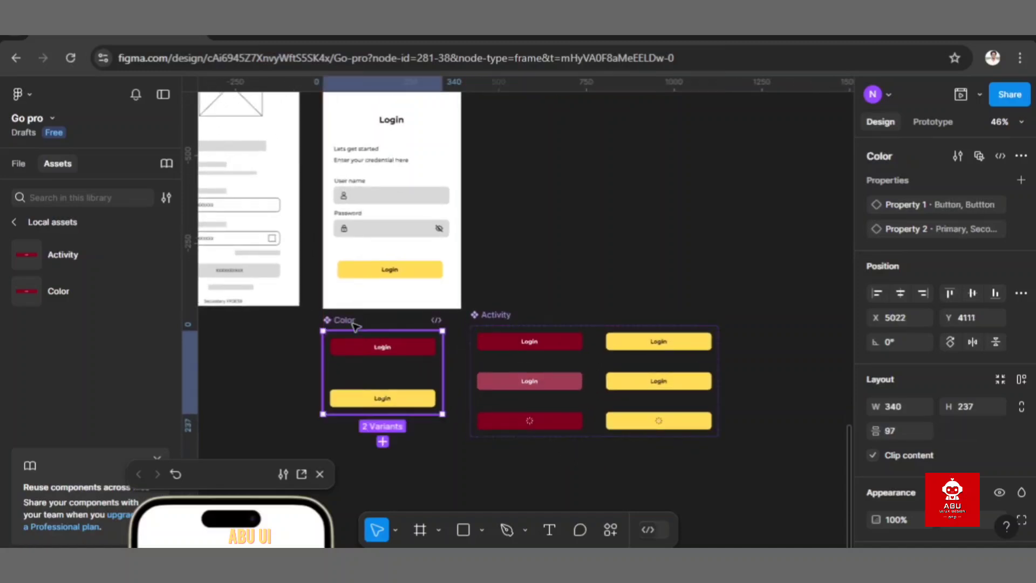
# Step: Place an instance of the Activity component on the Login screen, directly below the yellow Login button
pyautogui.click(56, 257)
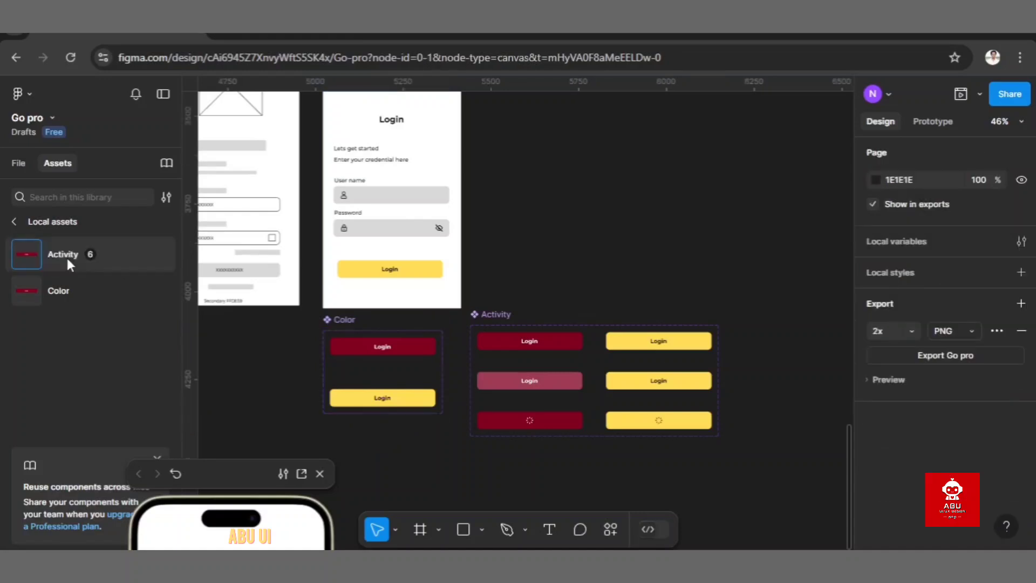
pyautogui.moveTo(63, 255); pyautogui.dragTo(390, 293)
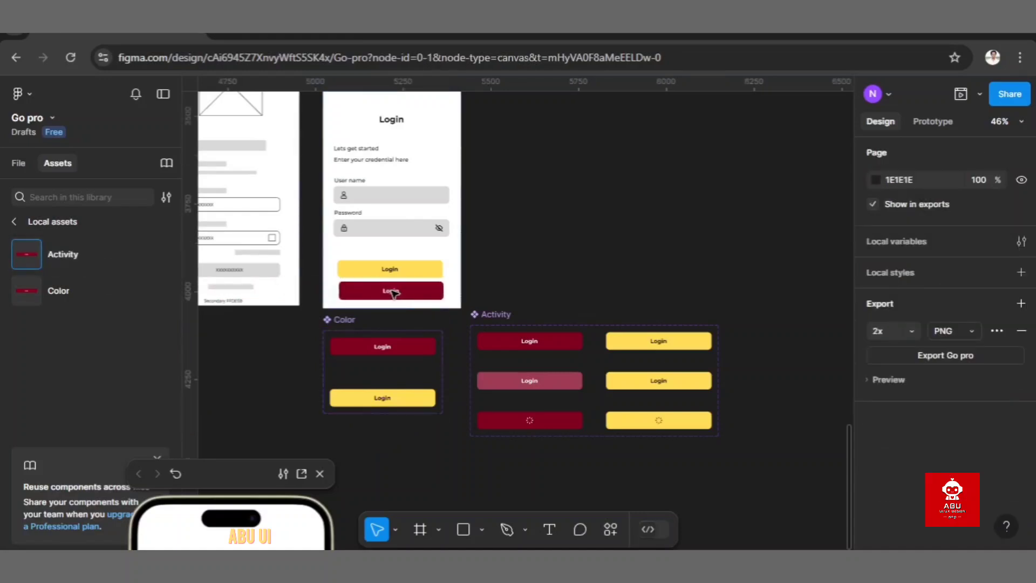
pyautogui.keyDown('ctrl'); pyautogui.scroll(5, 390, 293); pyautogui.keyUp('ctrl')
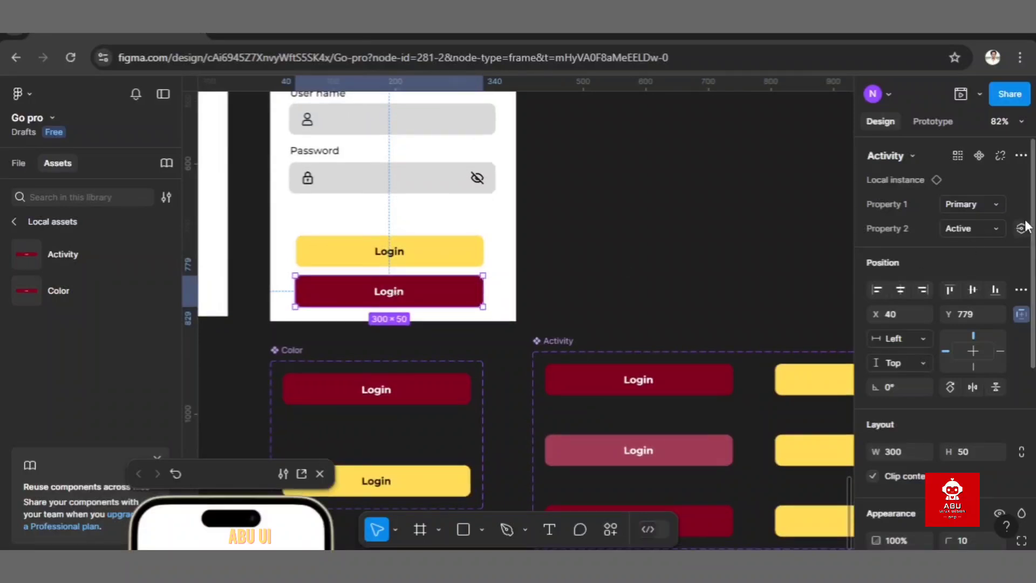
# Step: Try the Secondary option for Property 1 on the new Activity instance and return it to Primary
pyautogui.click(985, 204)
pyautogui.click(969, 218)
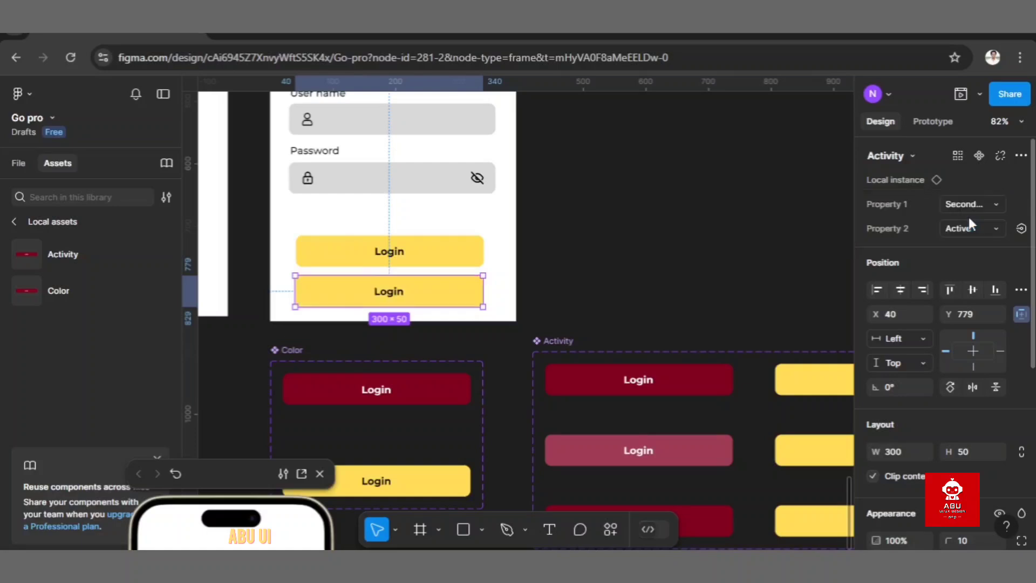
pyautogui.click(976, 207)
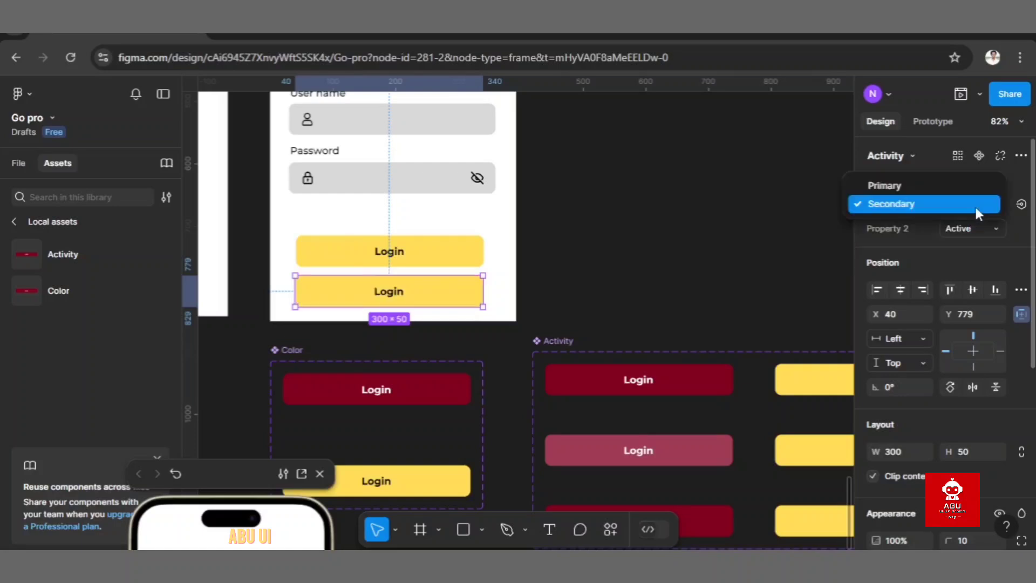
pyautogui.click(955, 186)
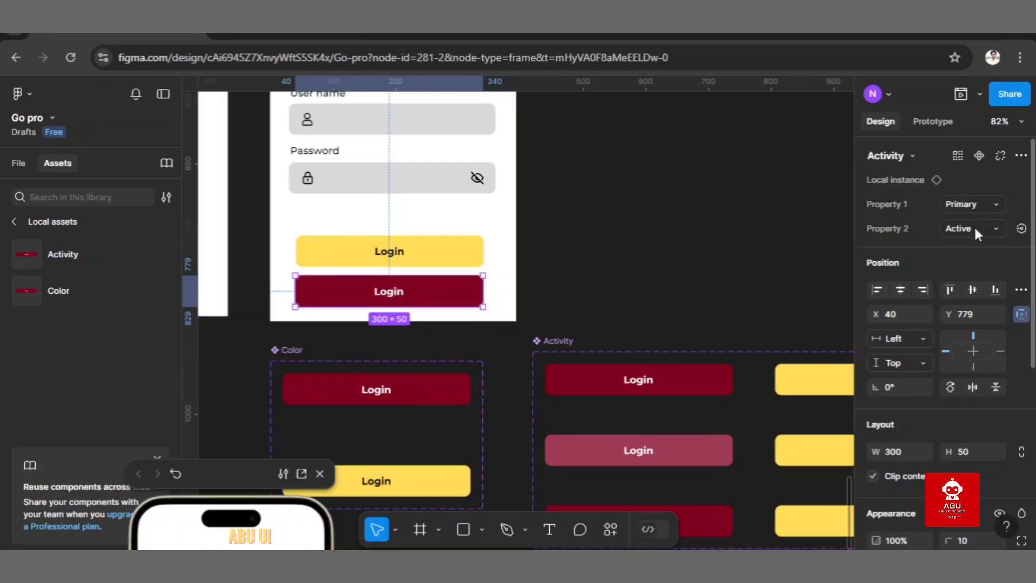
pyautogui.click(973, 225)
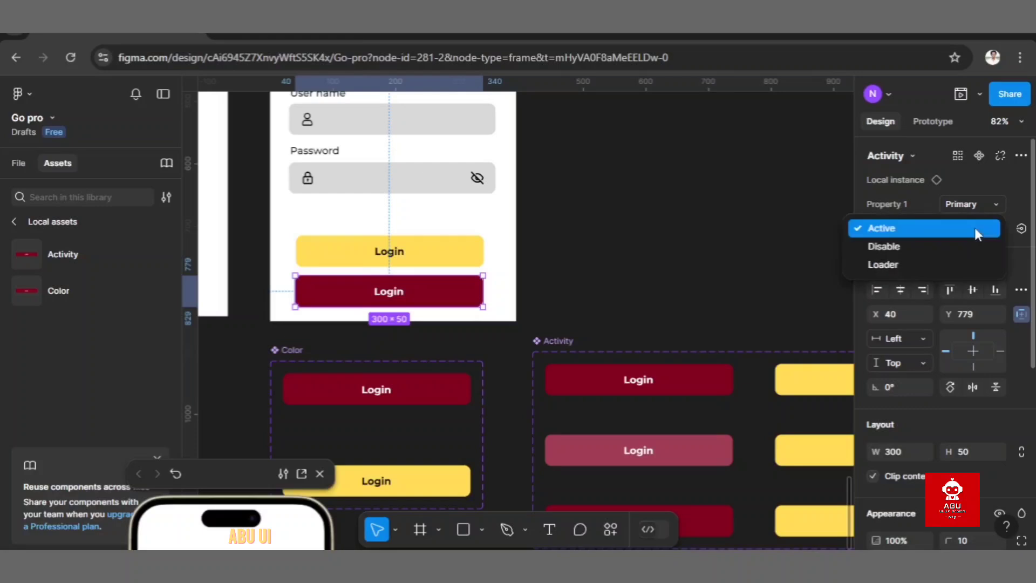
pyautogui.click(927, 195)
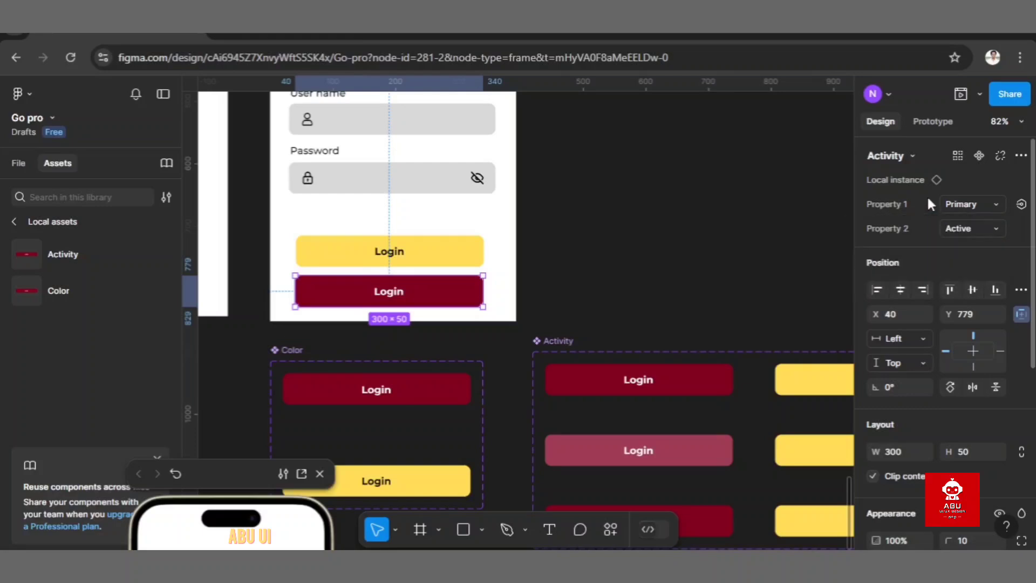
# Step: Set Property 2 of the Activity instance on the Login screen to Disable
pyautogui.click(965, 224)
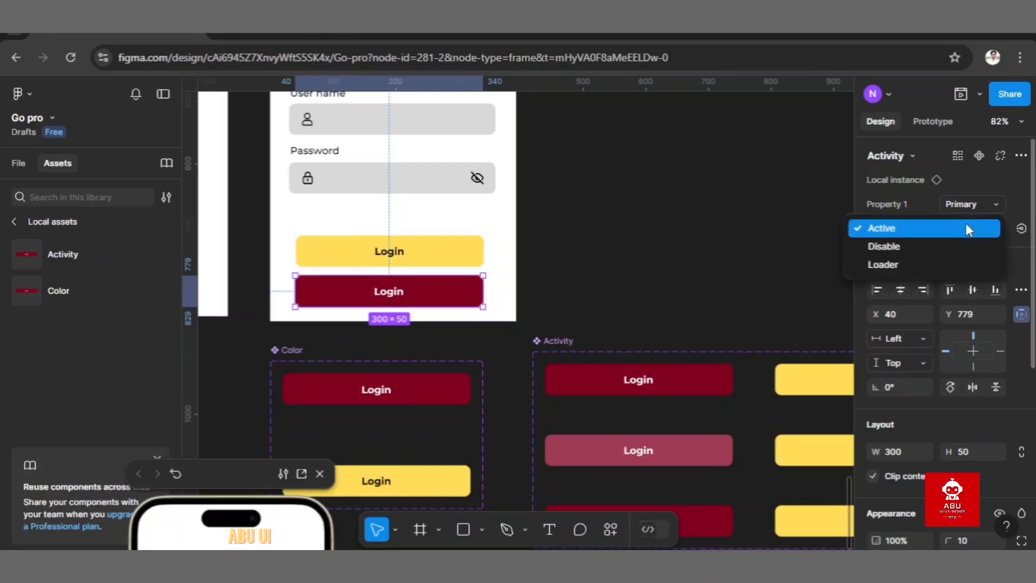
pyautogui.click(943, 248)
pyautogui.click(561, 284)
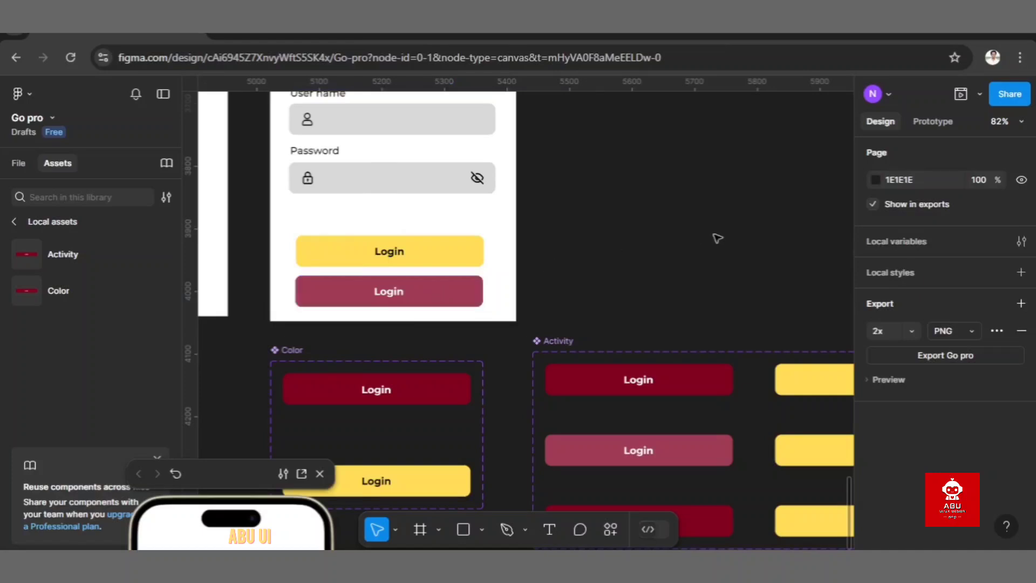
# Step: Switch Property 2 of the Activity instance below the yellow Login button to Loader
pyautogui.click(437, 300)
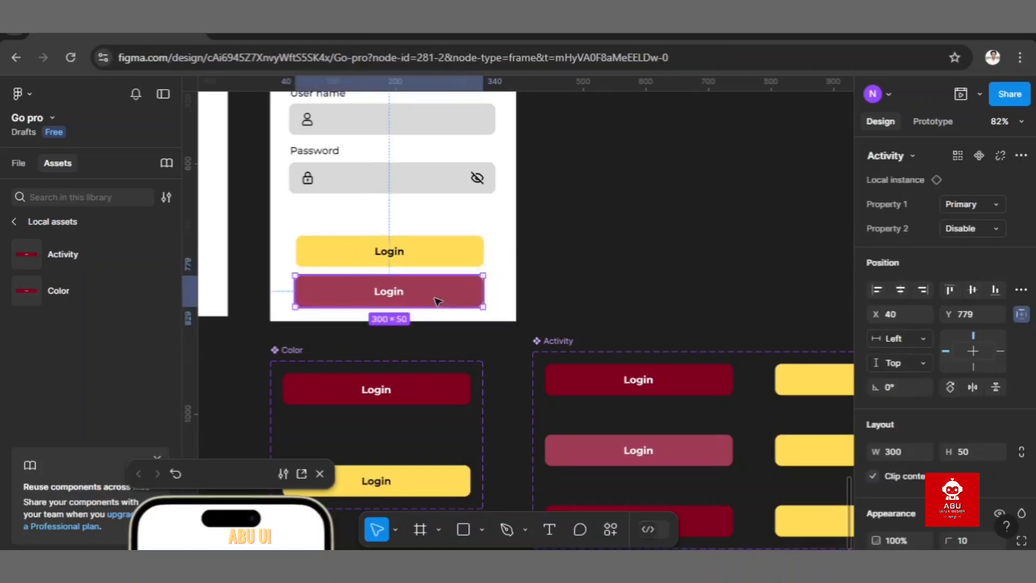
pyautogui.click(956, 230)
pyautogui.click(930, 247)
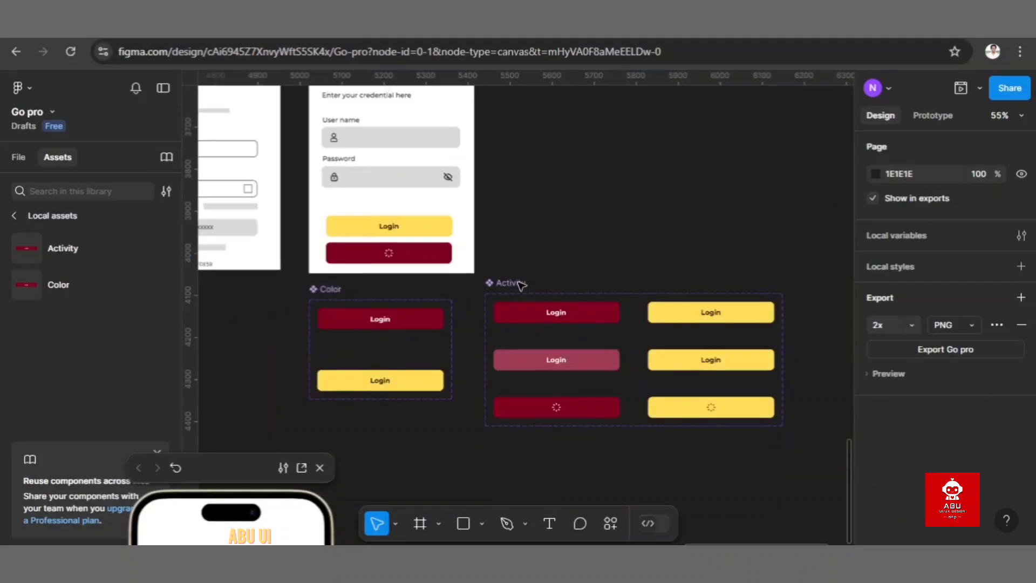